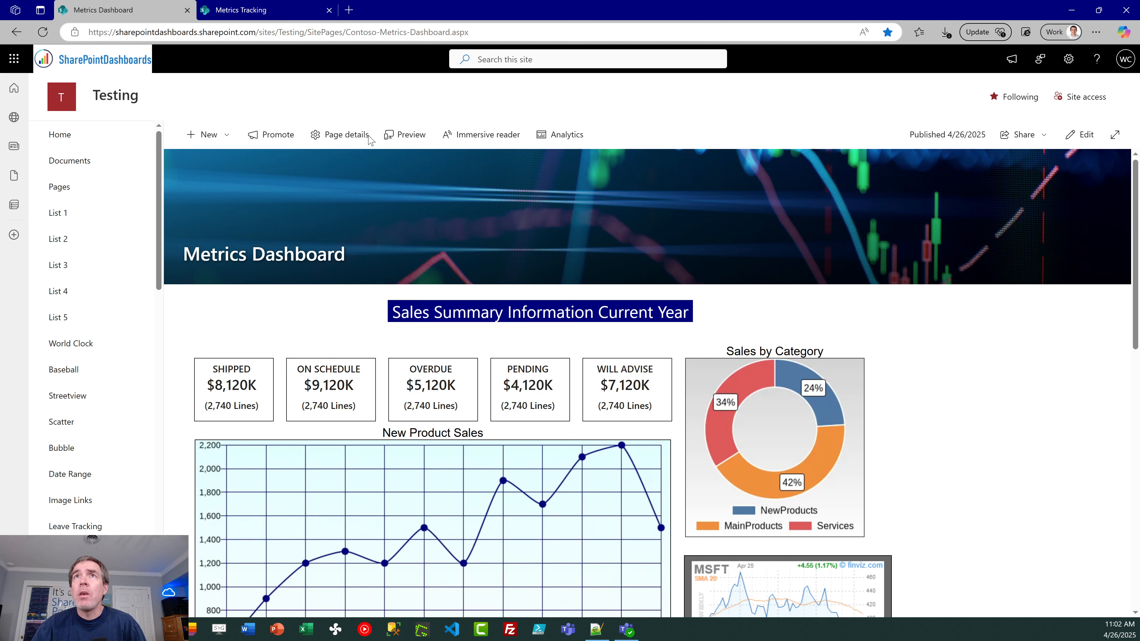
# Step: Put the Metrics Tracking page into edit mode and add a Flexible section below the title banner
pyautogui.click(257, 8)
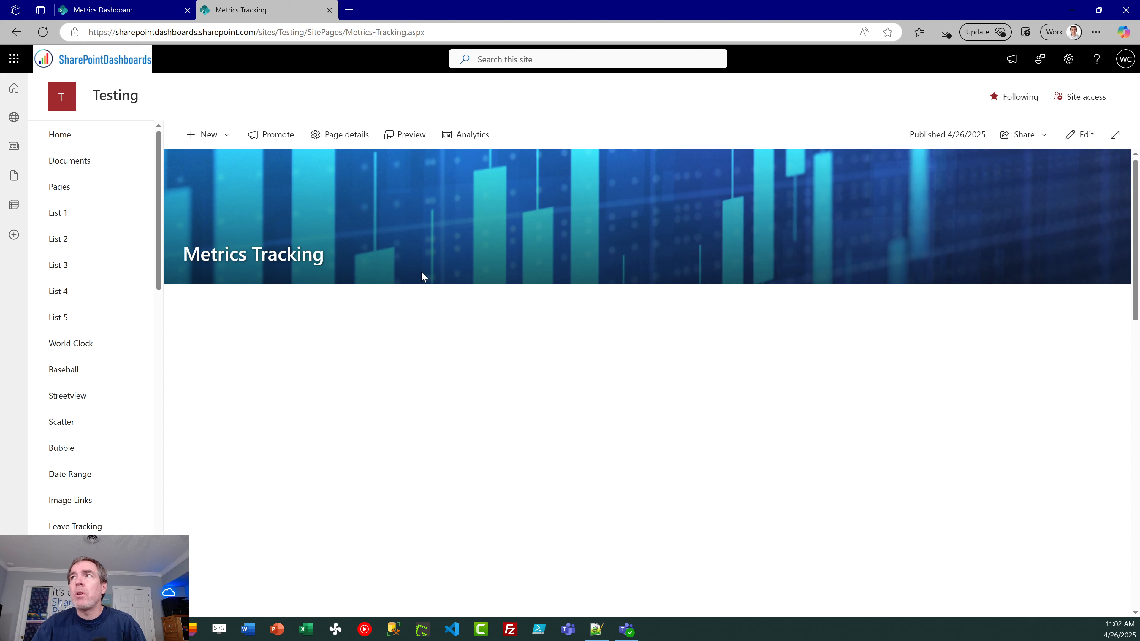
pyautogui.click(1089, 135)
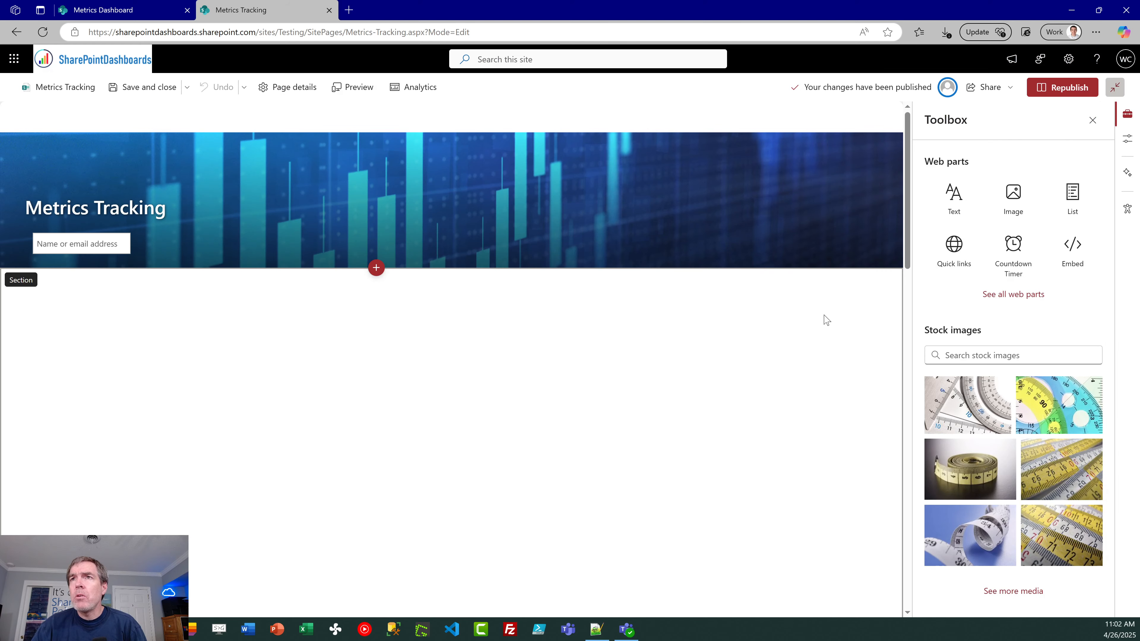
pyautogui.click(373, 270)
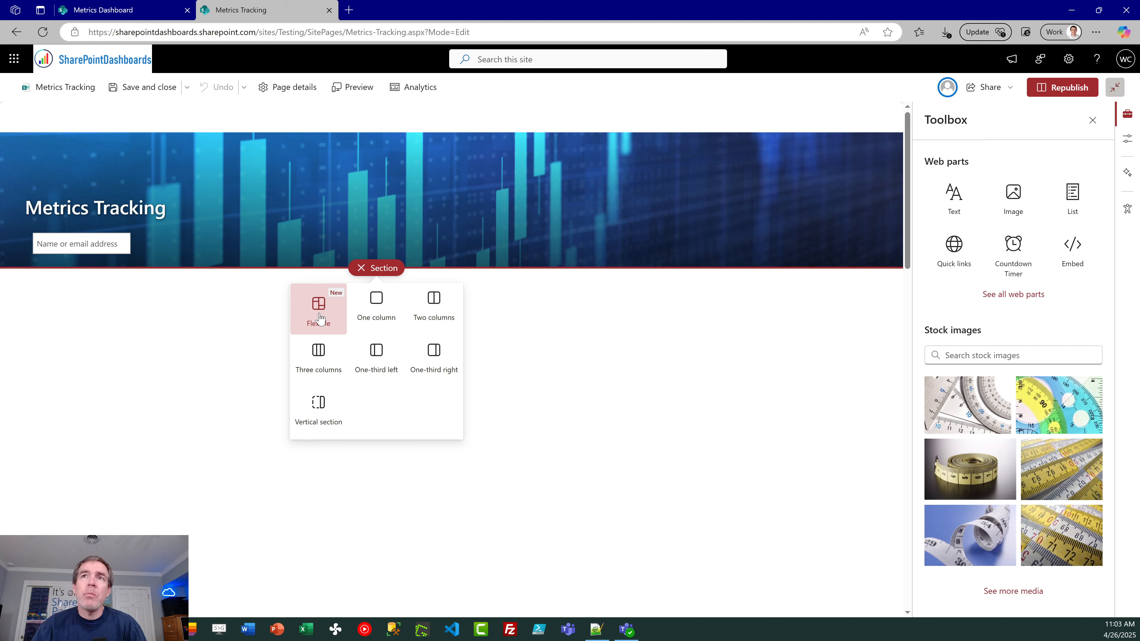
pyautogui.click(319, 317)
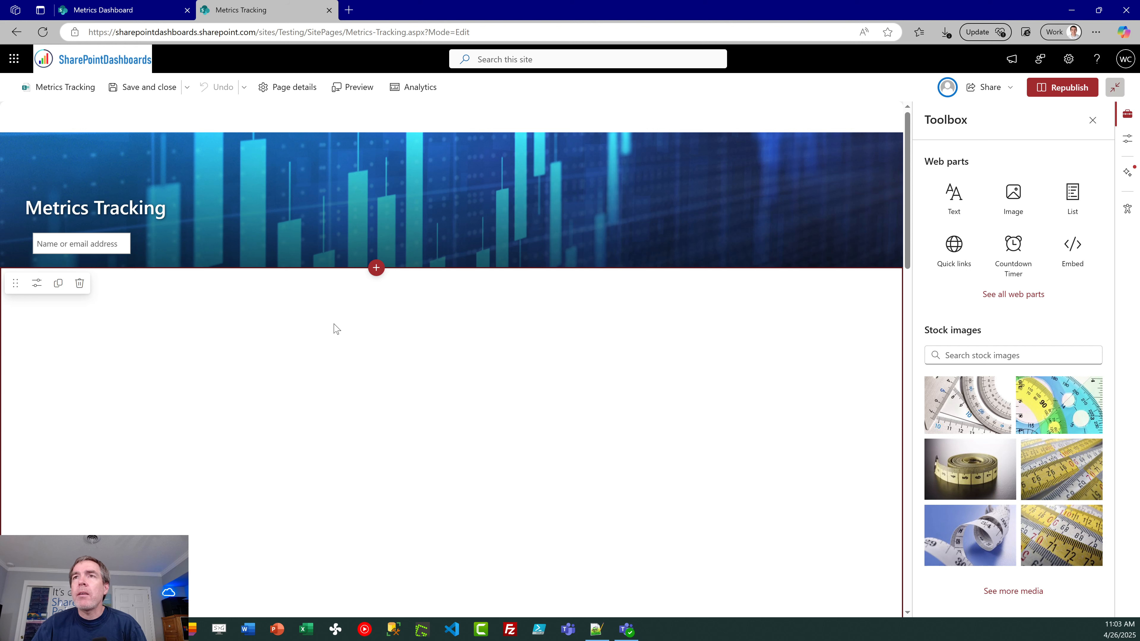
# Step: Add a Text web part to the new section and enter the heading "Sales Summary Current Year"
pyautogui.click(940, 198)
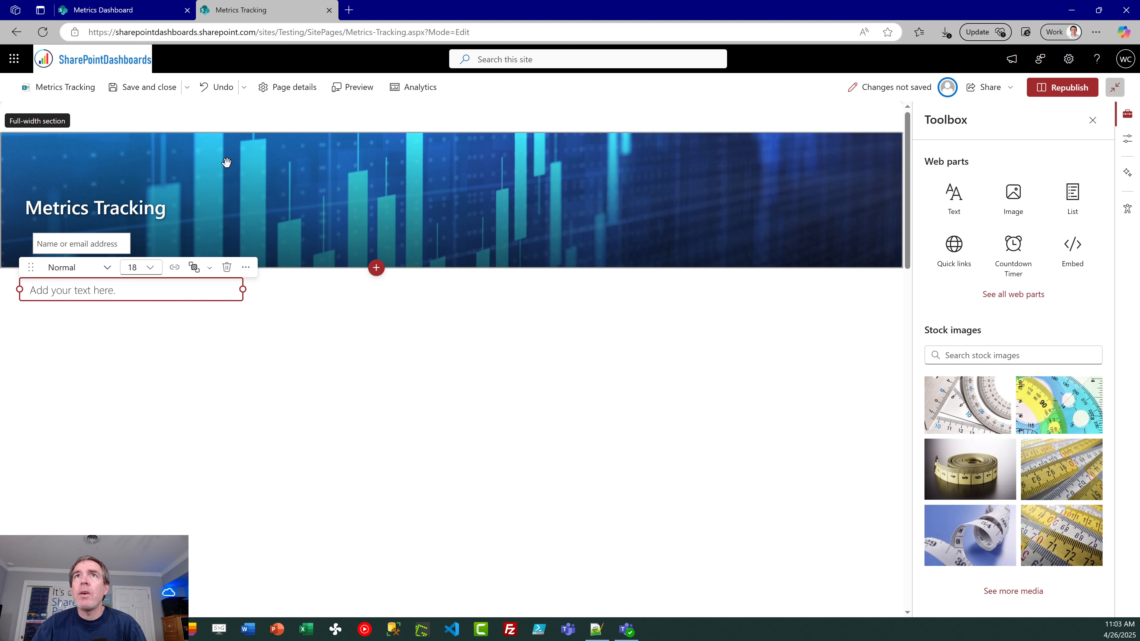
pyautogui.click(135, 12)
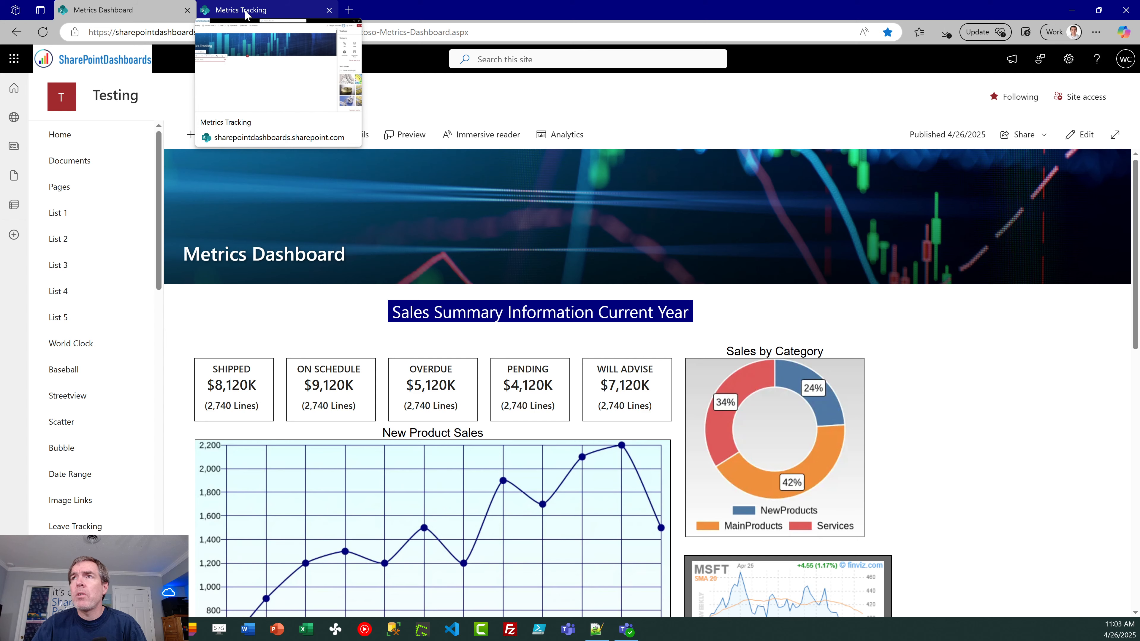
pyautogui.click(247, 12)
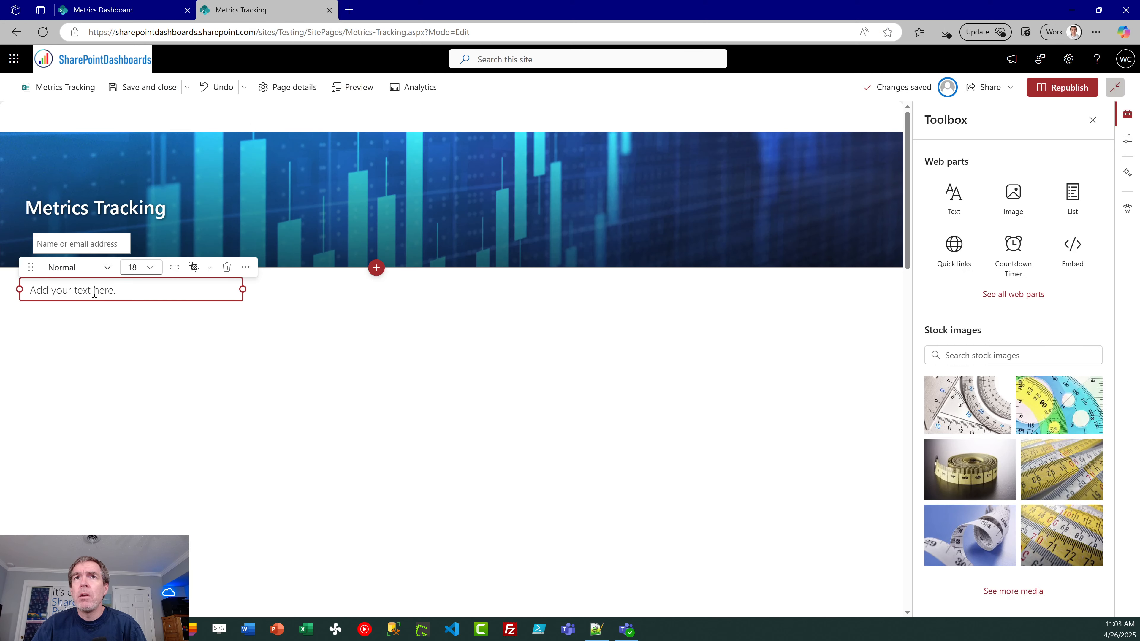
pyautogui.write('Sales Summa')
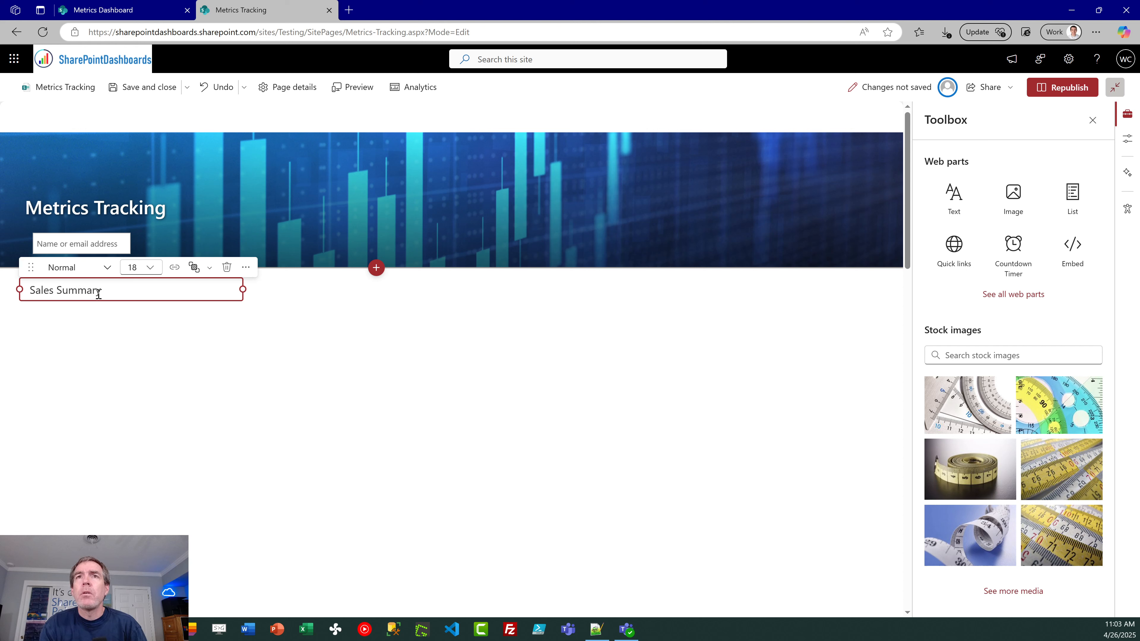
pyautogui.write('ry Current Year')
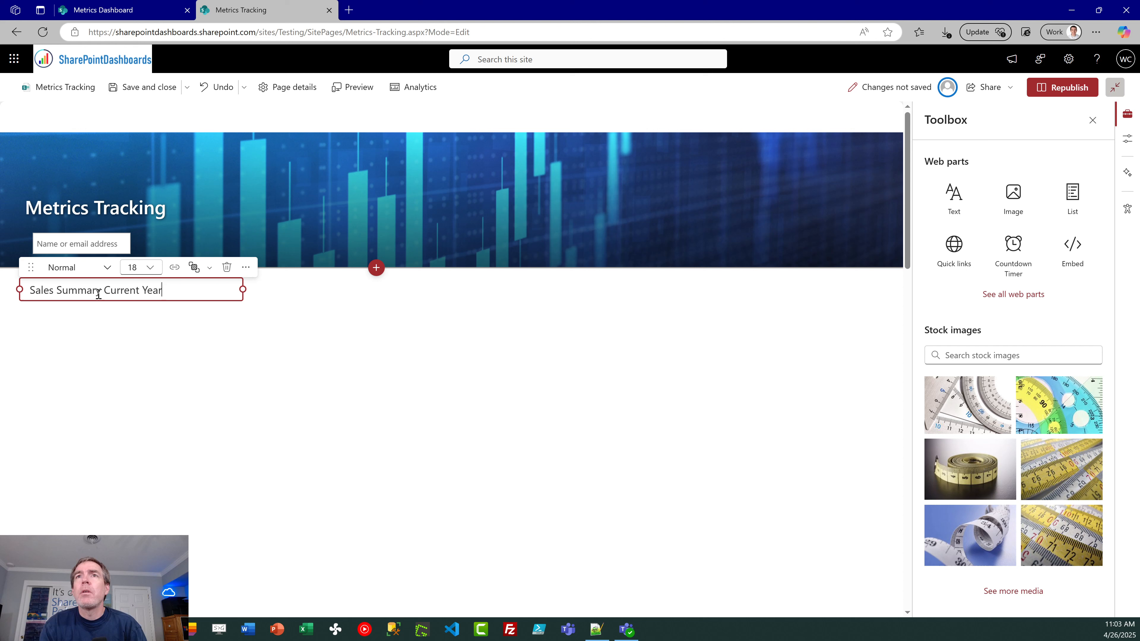
# Step: Set the heading's font size to 32 and widen its text box to the full section width
pyautogui.moveTo(170, 290); pyautogui.dragTo(20, 290)
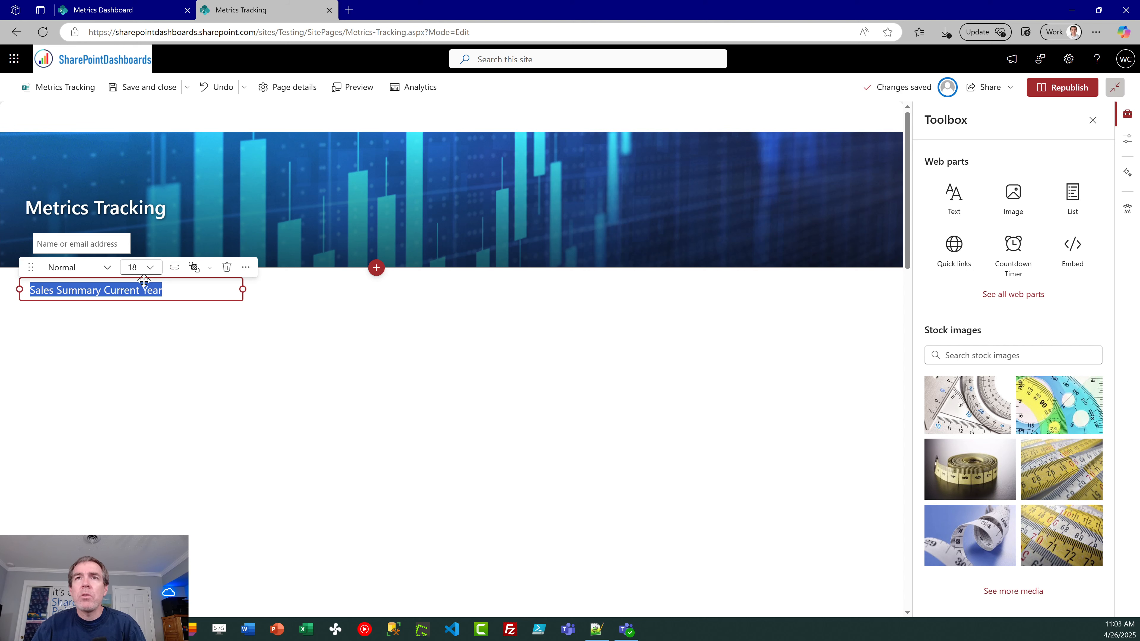
pyautogui.click(150, 269)
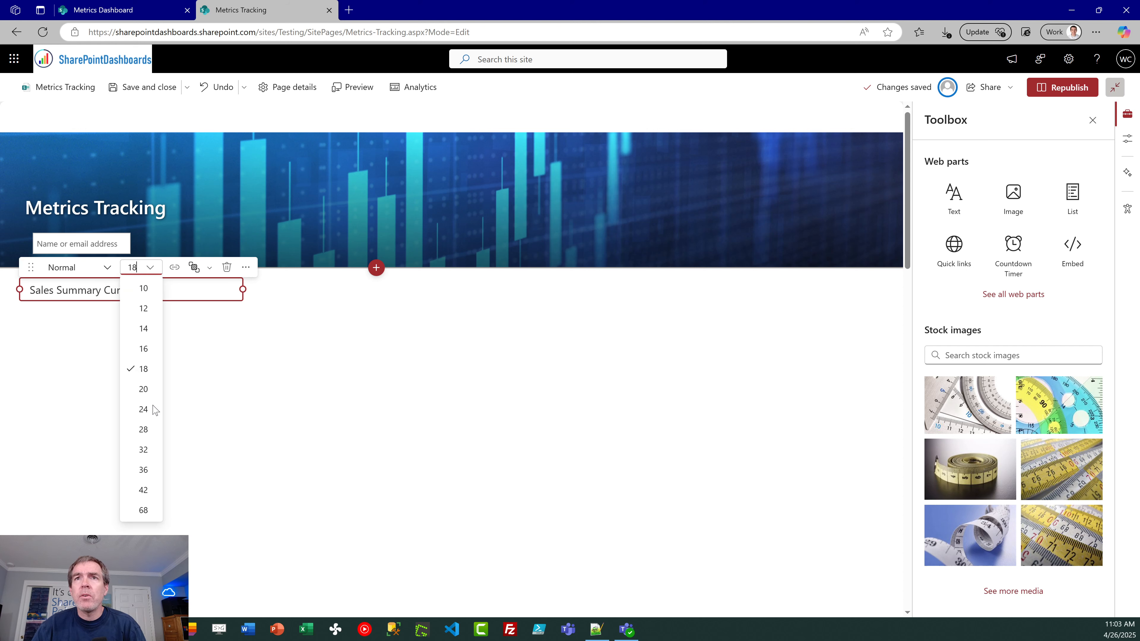
pyautogui.click(144, 450)
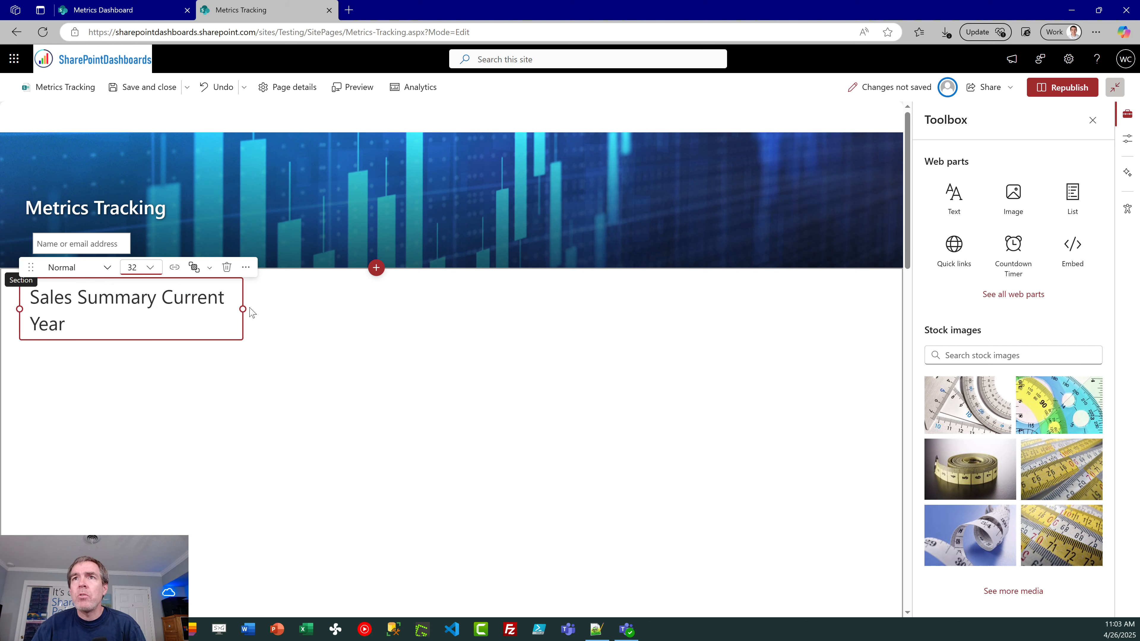
pyautogui.moveTo(240, 309); pyautogui.dragTo(751, 309)
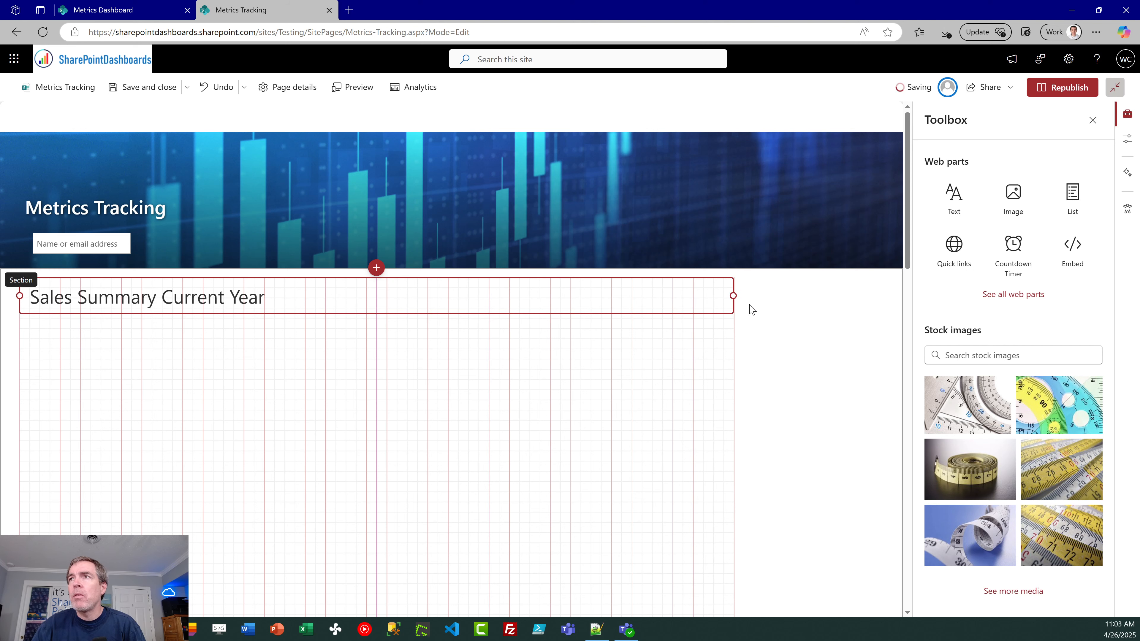
# Step: Center the "Sales Summary Current Year" heading and give its text a dark navy blue highlight
pyautogui.click(289, 294)
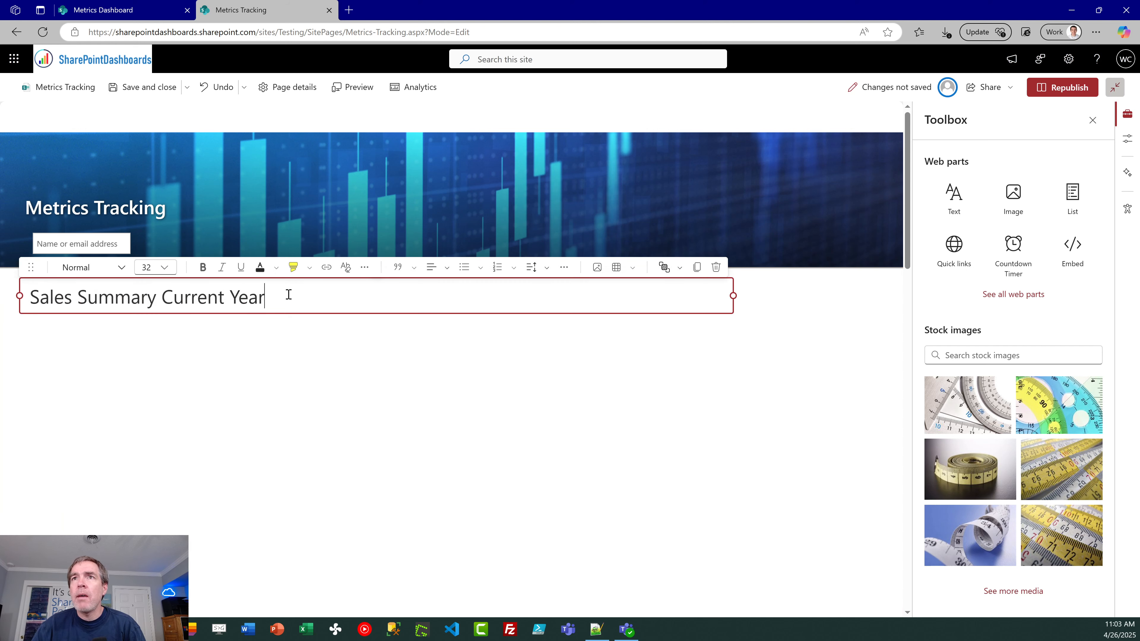
pyautogui.moveTo(289, 294); pyautogui.dragTo(25, 294)
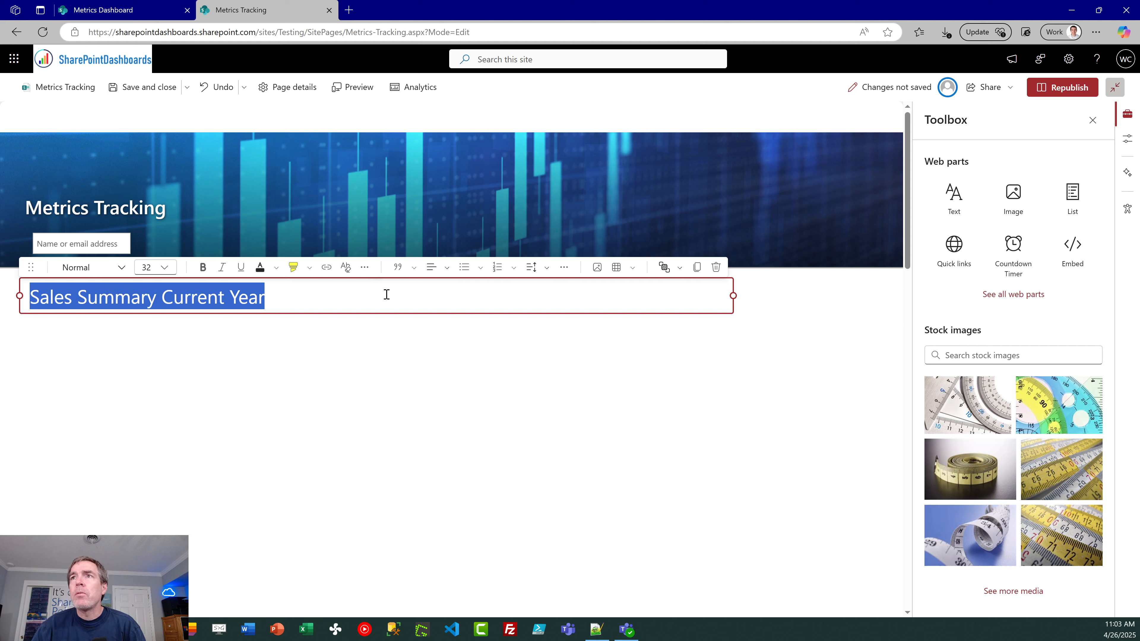
pyautogui.click(446, 269)
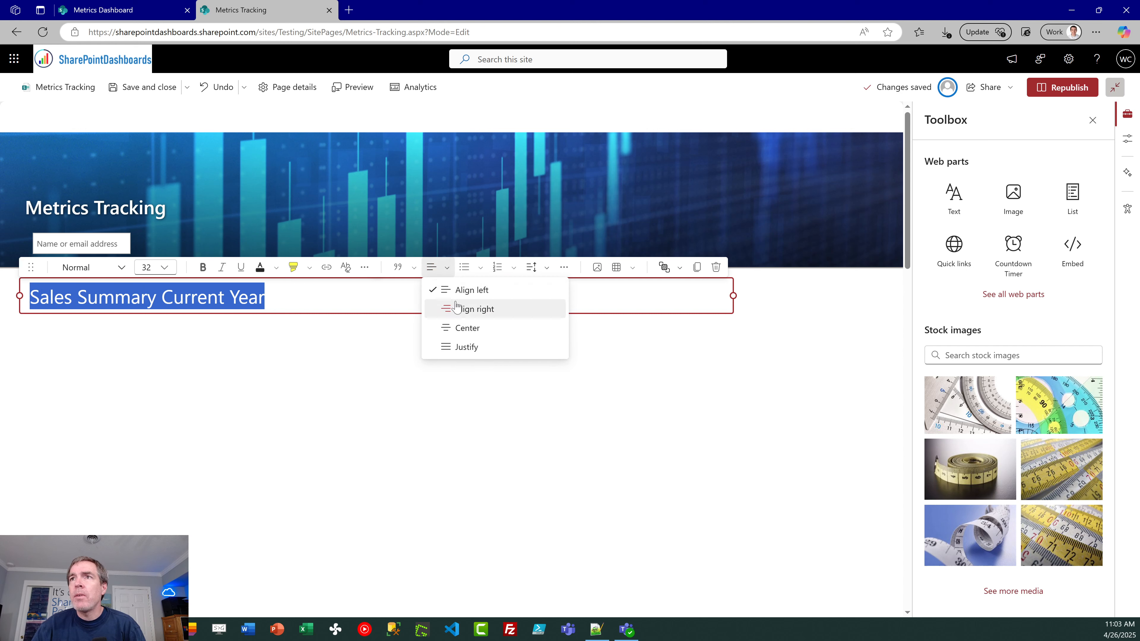
pyautogui.click(466, 327)
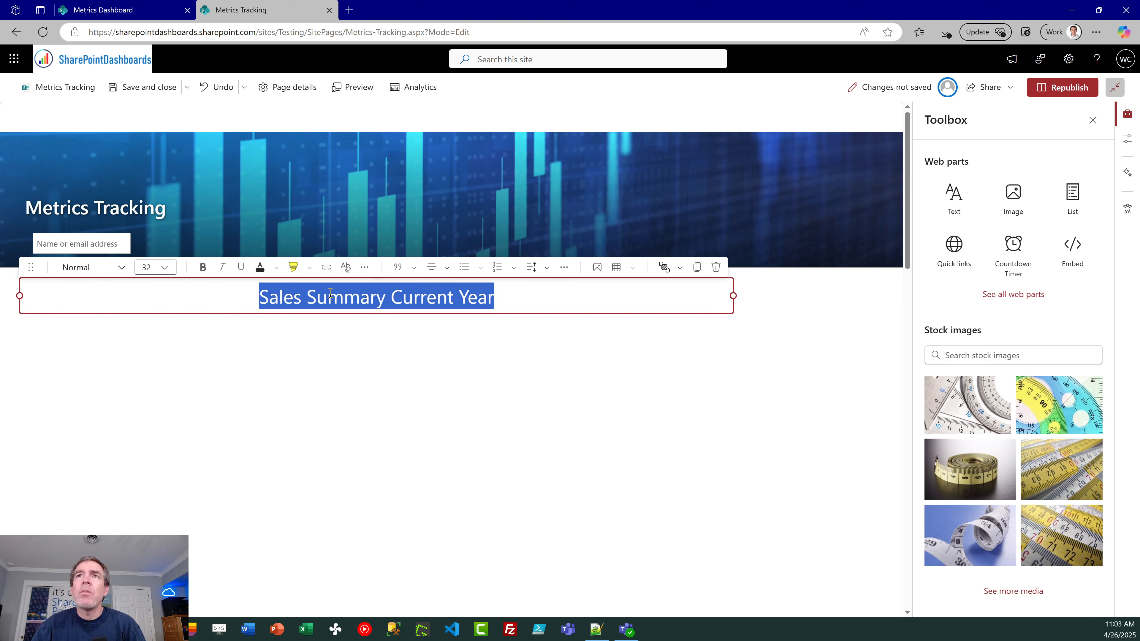
pyautogui.click(311, 269)
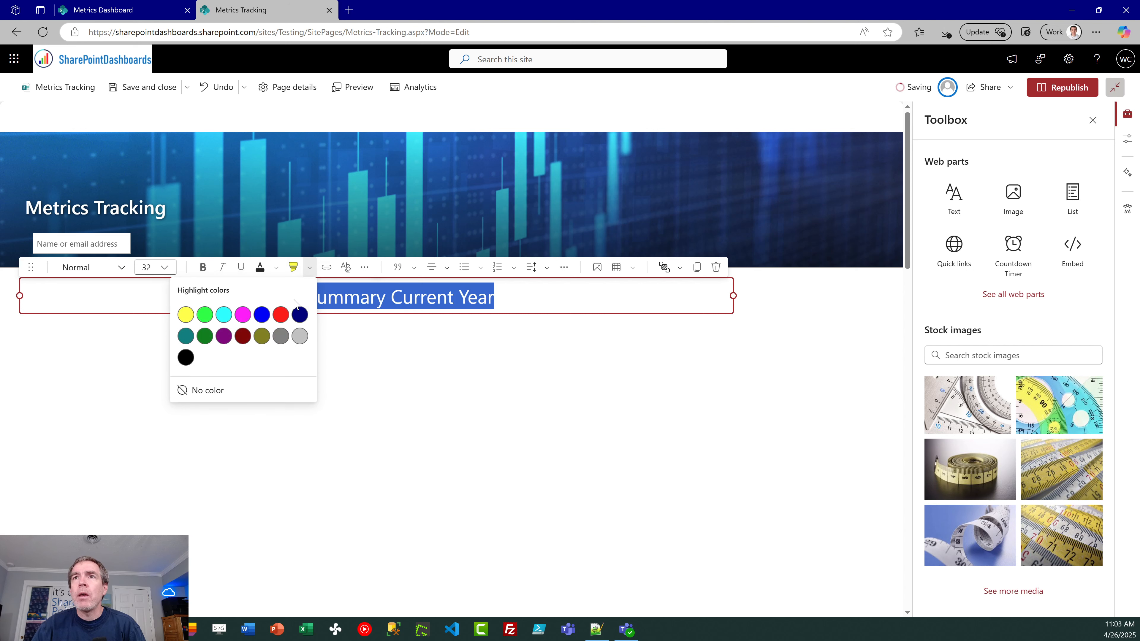
pyautogui.click(300, 315)
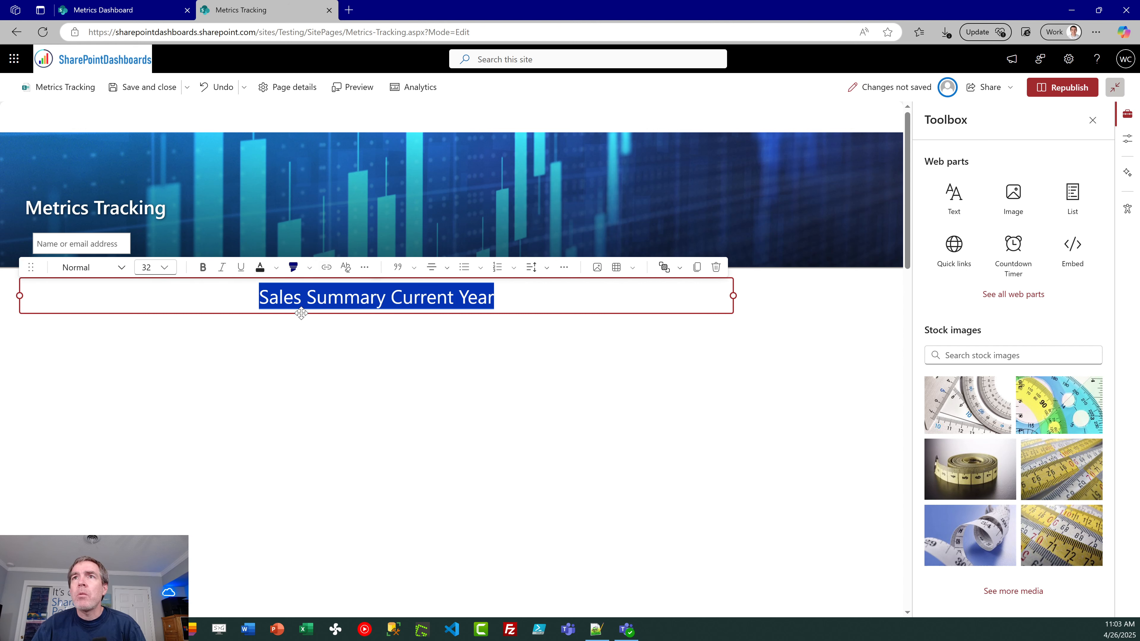
# Step: Set the heading's font color to custom white (ffffff) and republish the page
pyautogui.click(277, 268)
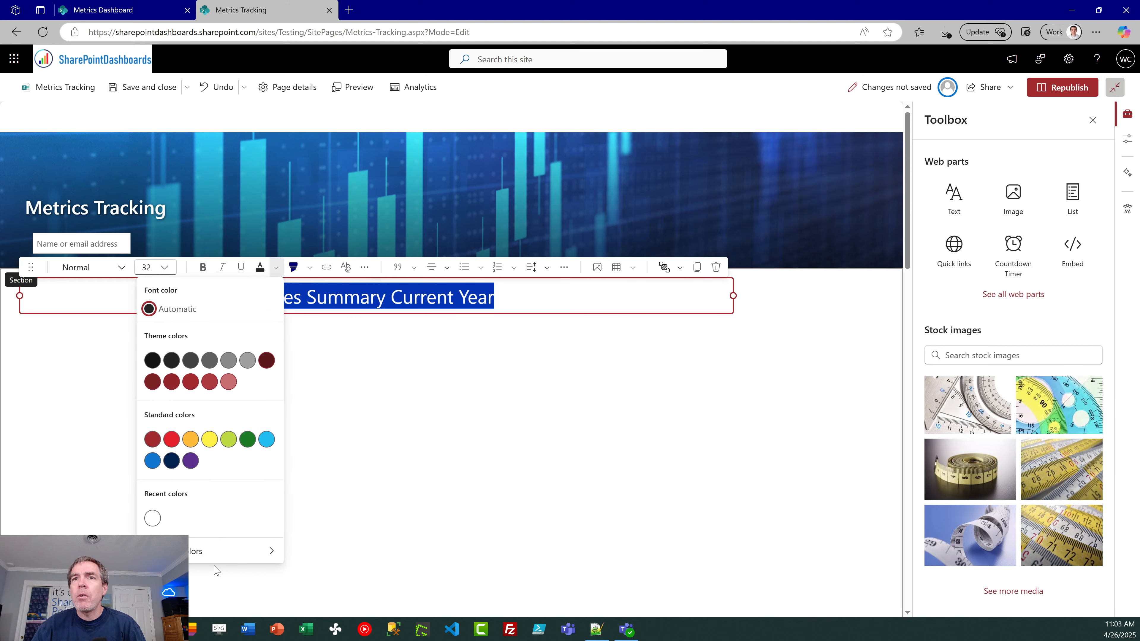
pyautogui.click(265, 551)
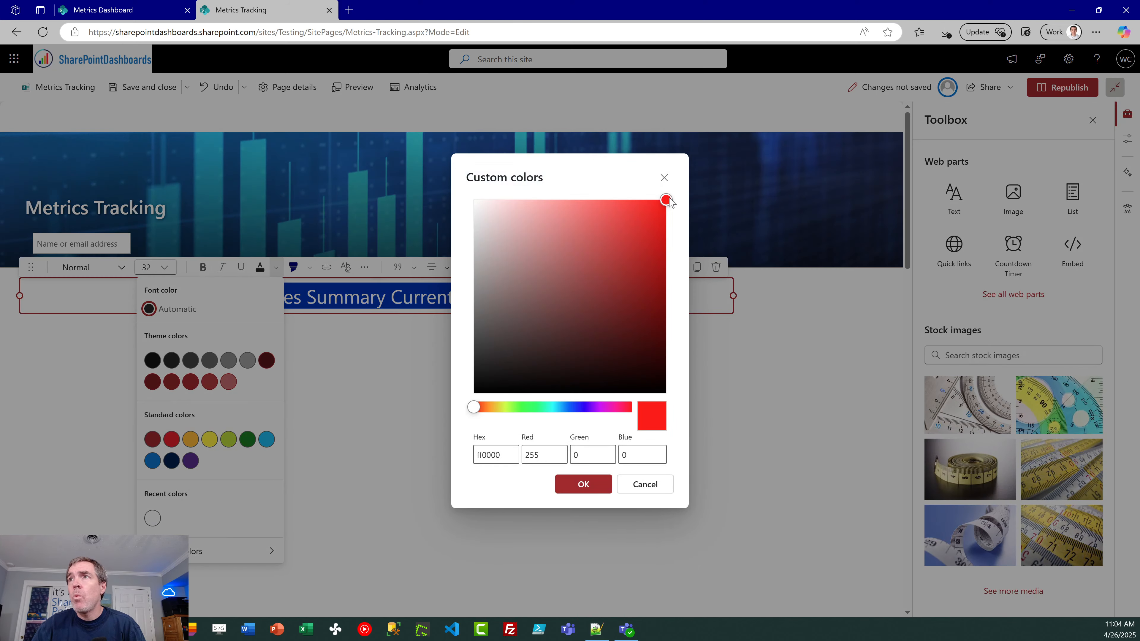
pyautogui.moveTo(667, 200); pyautogui.dragTo(474, 188)
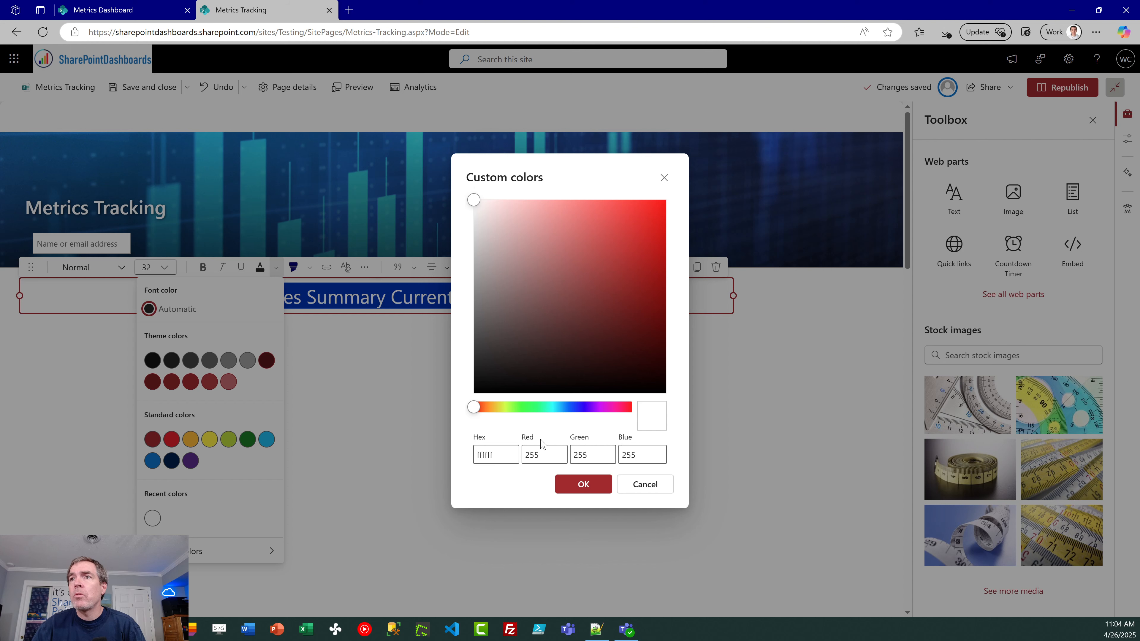
pyautogui.click(577, 489)
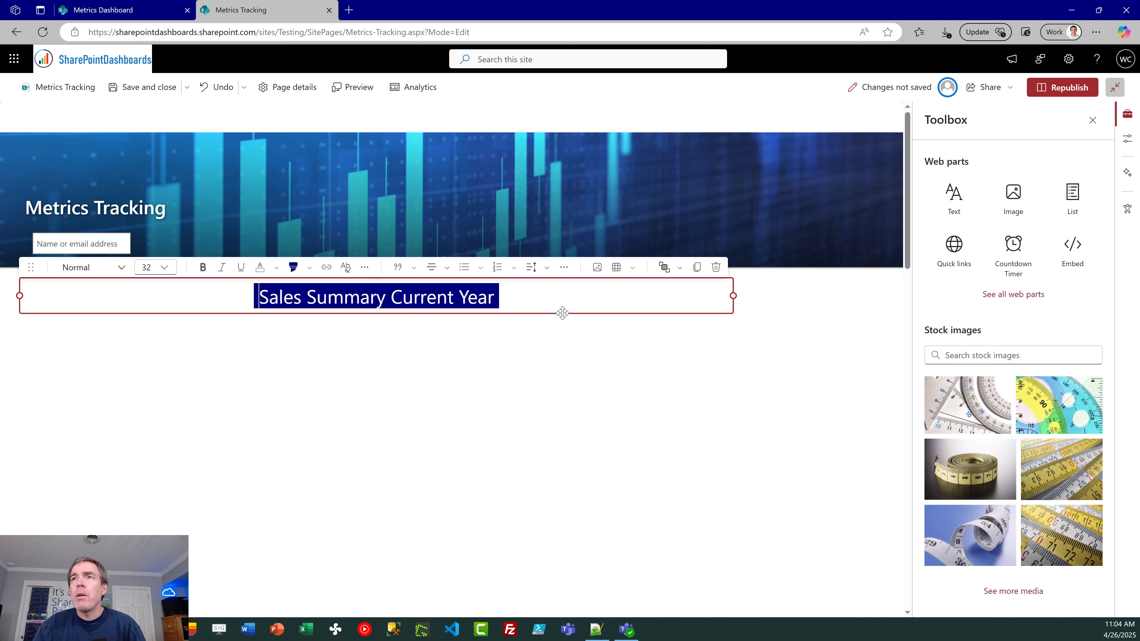
pyautogui.click(1069, 88)
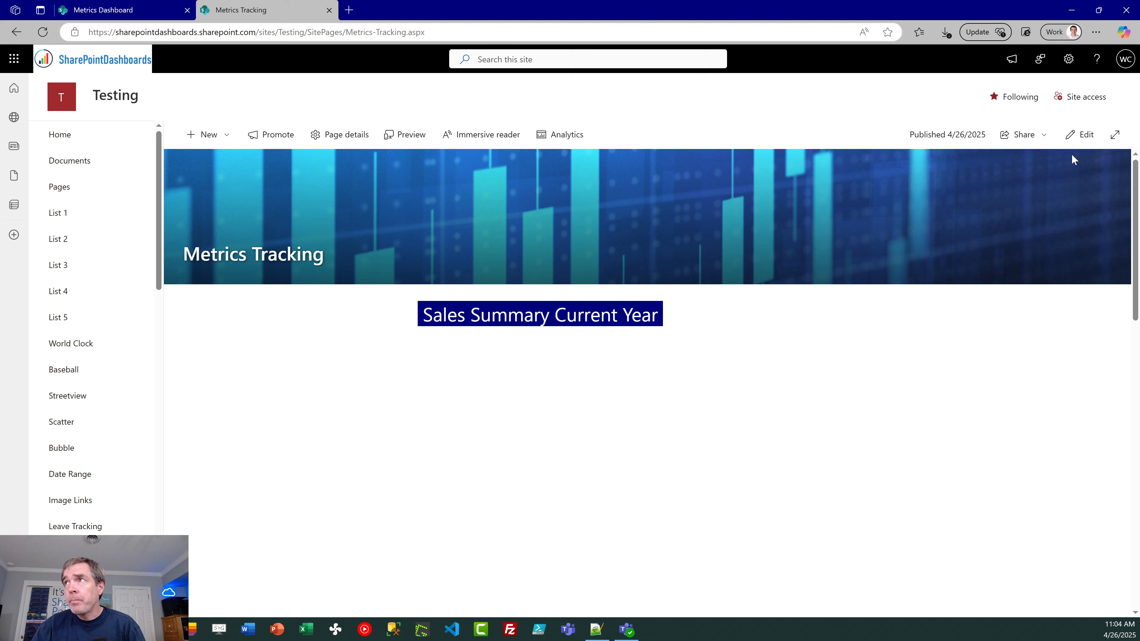
# Step: Reopen Metrics Tracking for editing, add a second Text web part below the heading and stretch it to the full section width
pyautogui.click(1083, 136)
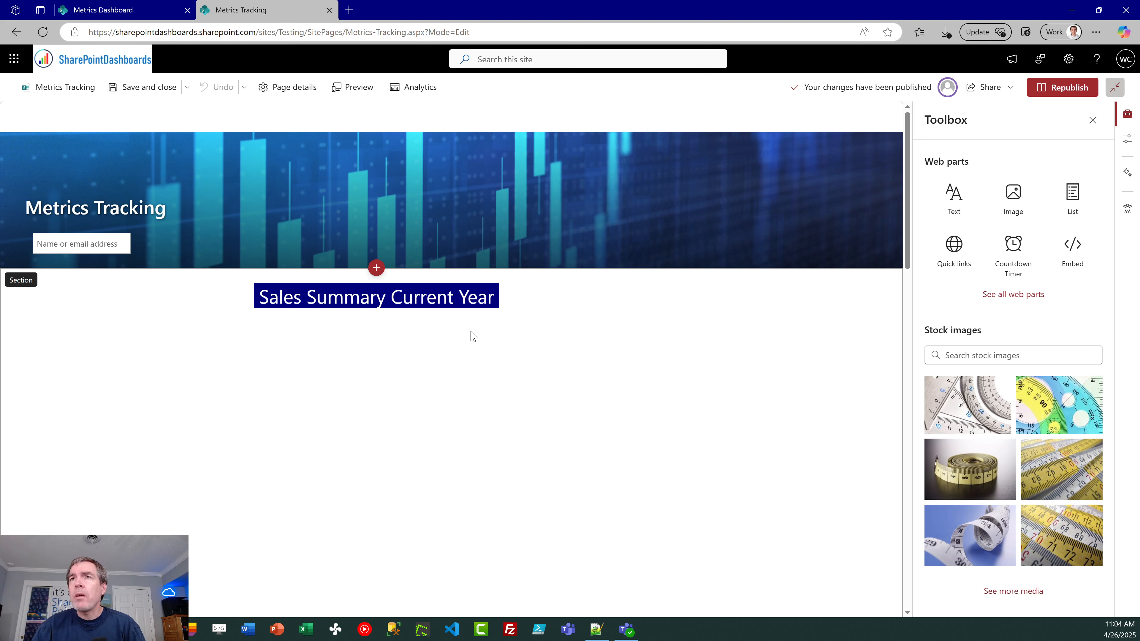
pyautogui.click(130, 10)
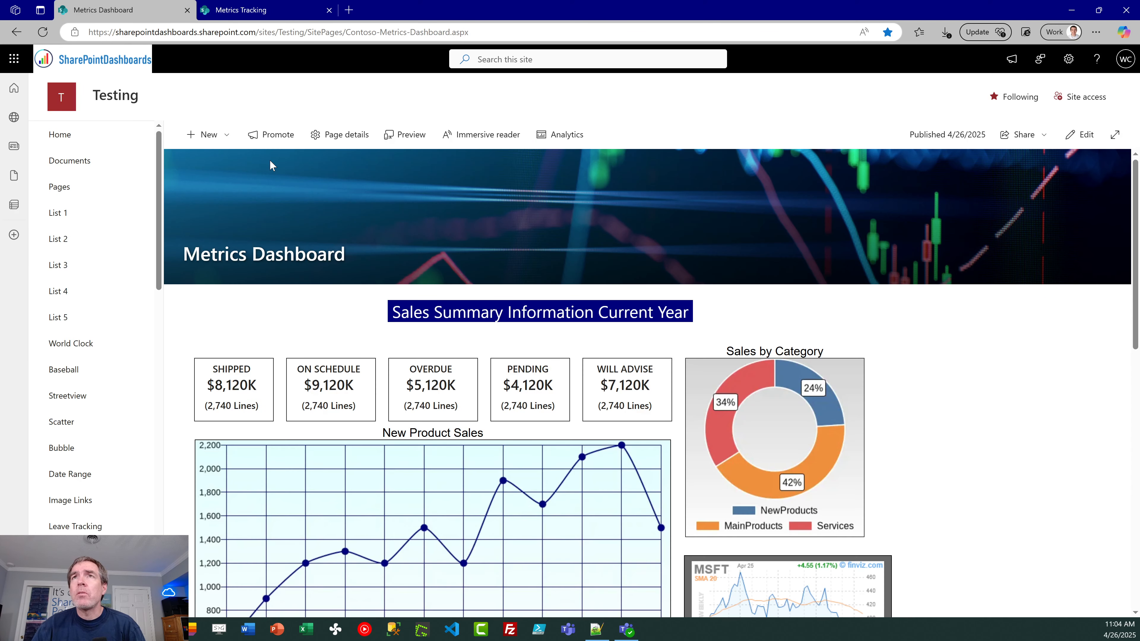
pyautogui.moveTo(265, 15)
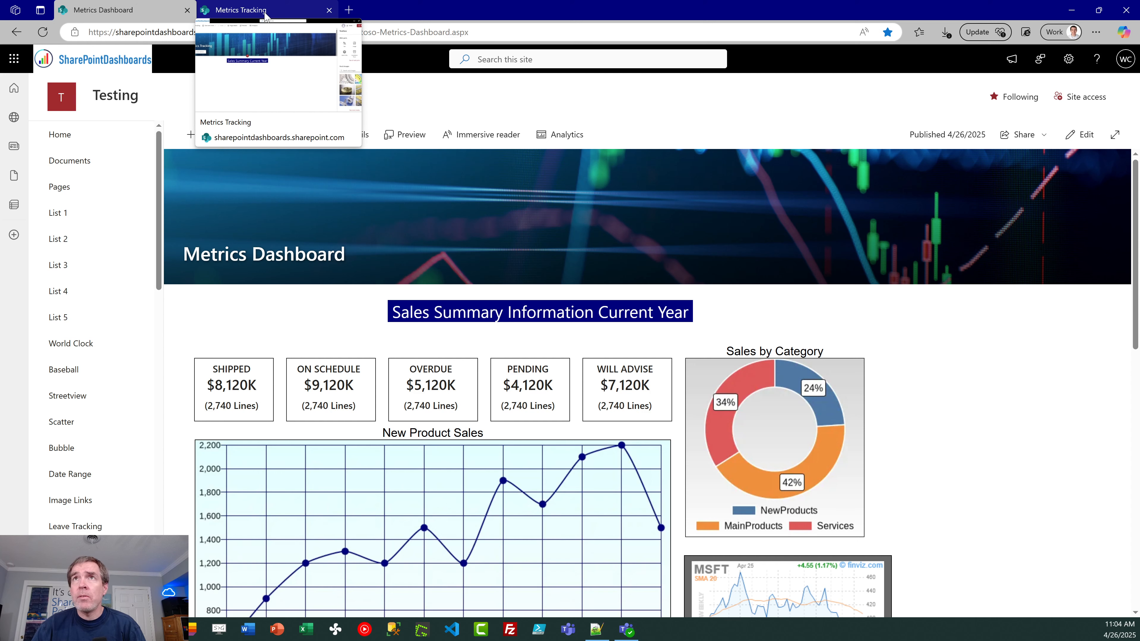
pyautogui.click(265, 11)
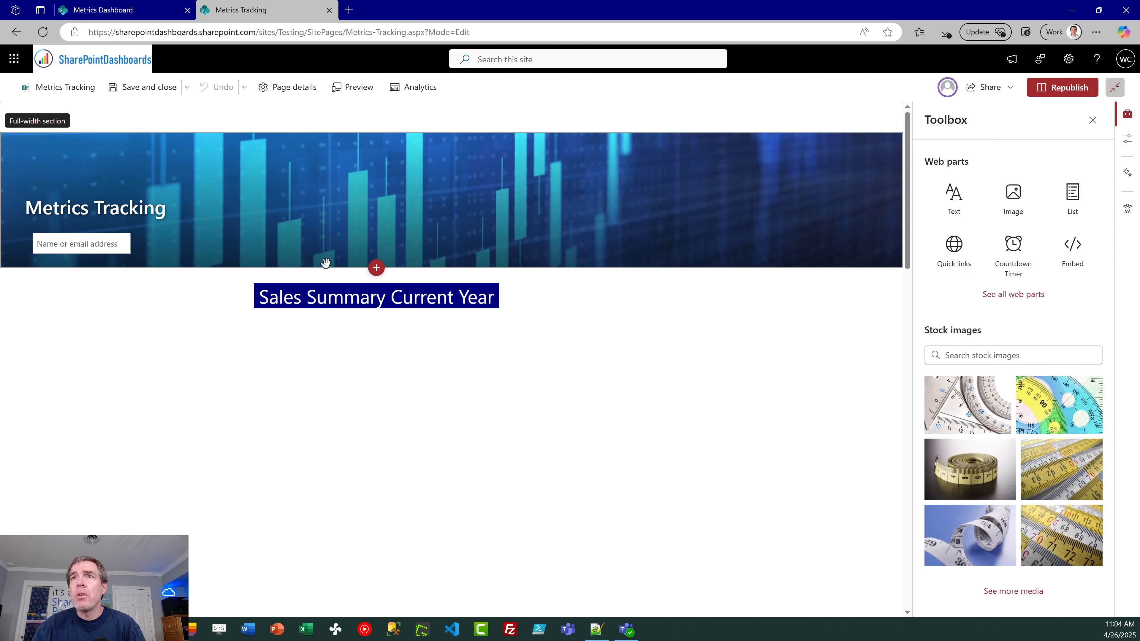
pyautogui.click(953, 196)
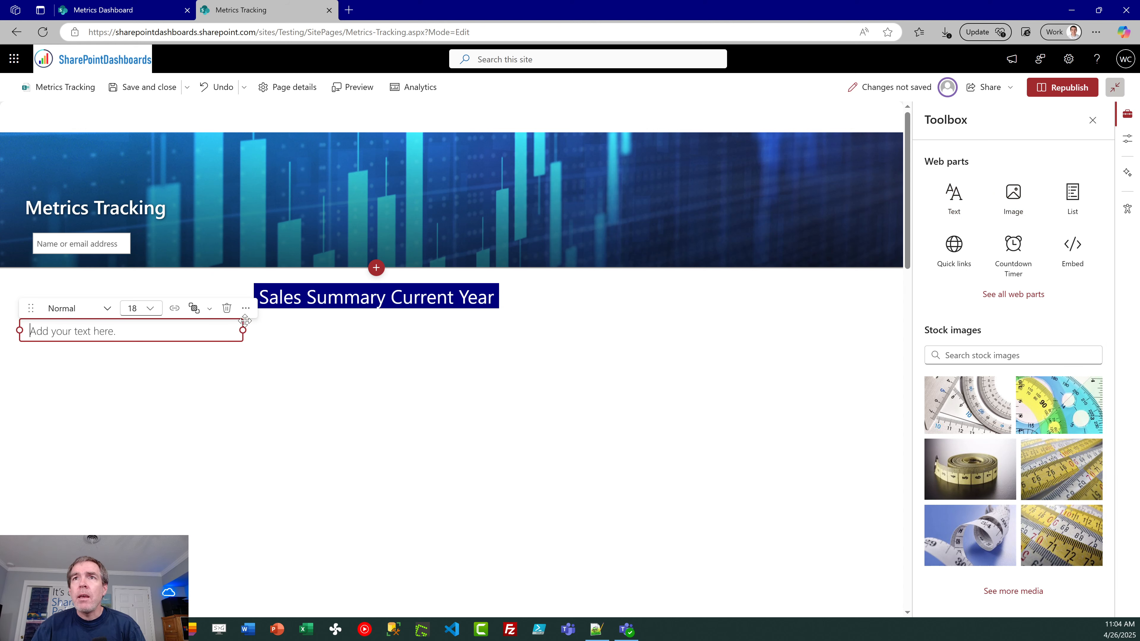
pyautogui.moveTo(244, 330); pyautogui.dragTo(733, 330)
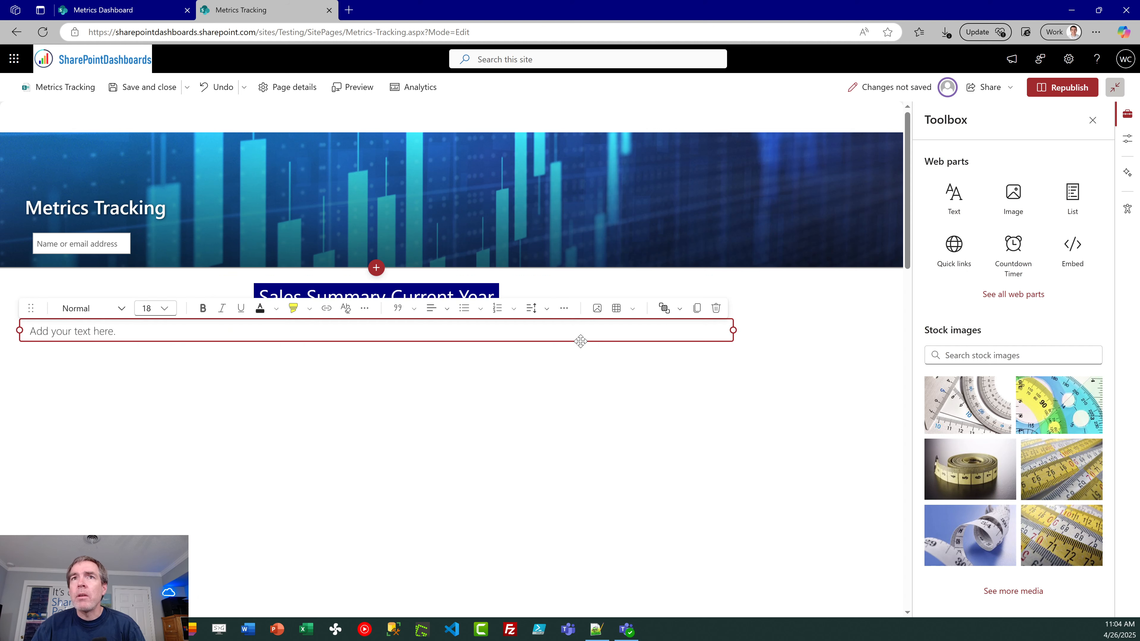
# Step: Insert a 1 x 1 table in the new text web part and enter "SHIPPED" in its cell
pyautogui.click(634, 313)
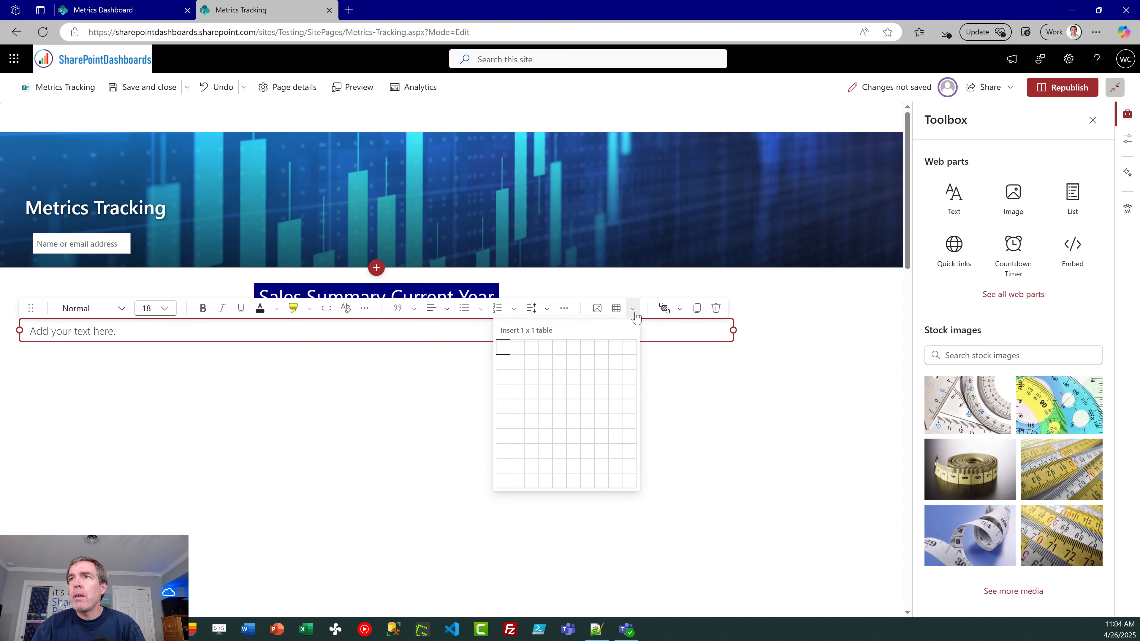
pyautogui.click(503, 348)
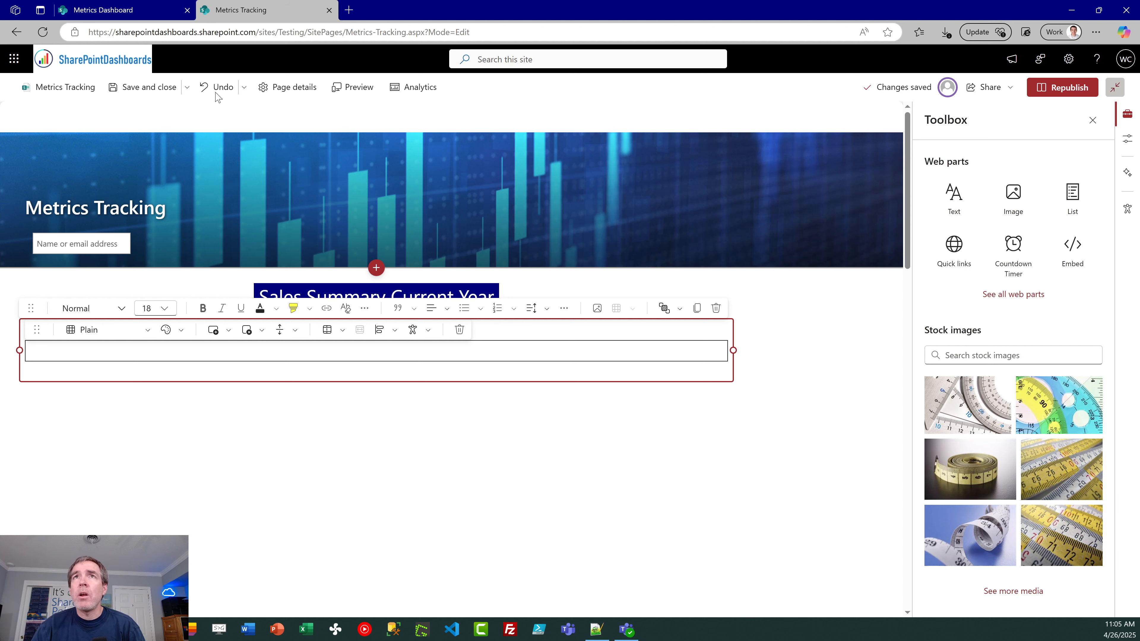
pyautogui.click(139, 13)
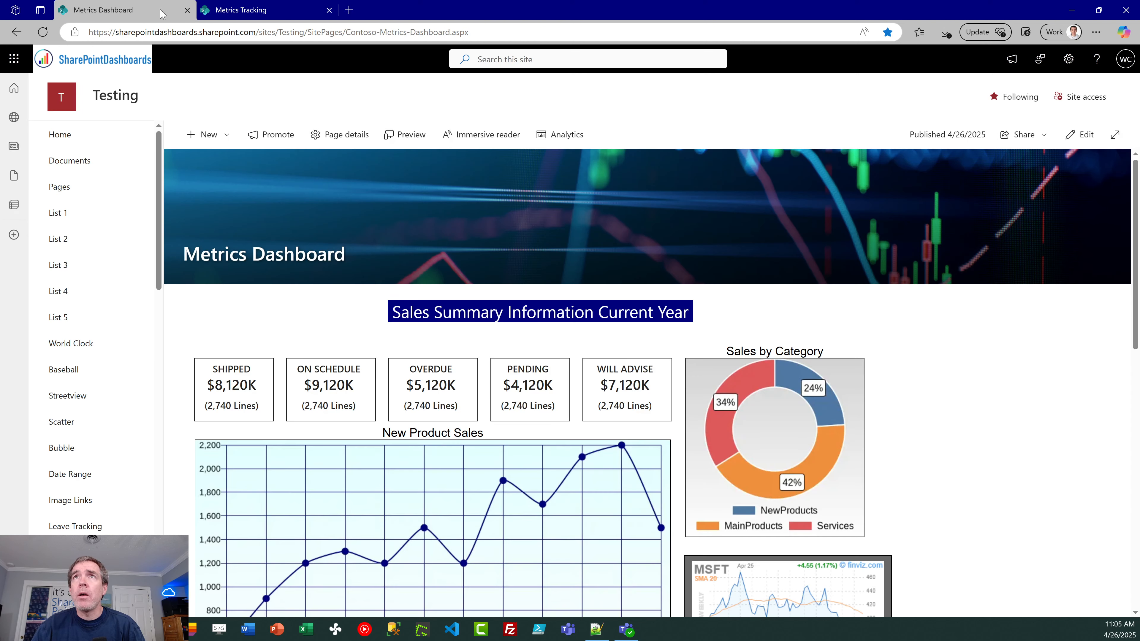
pyautogui.click(244, 9)
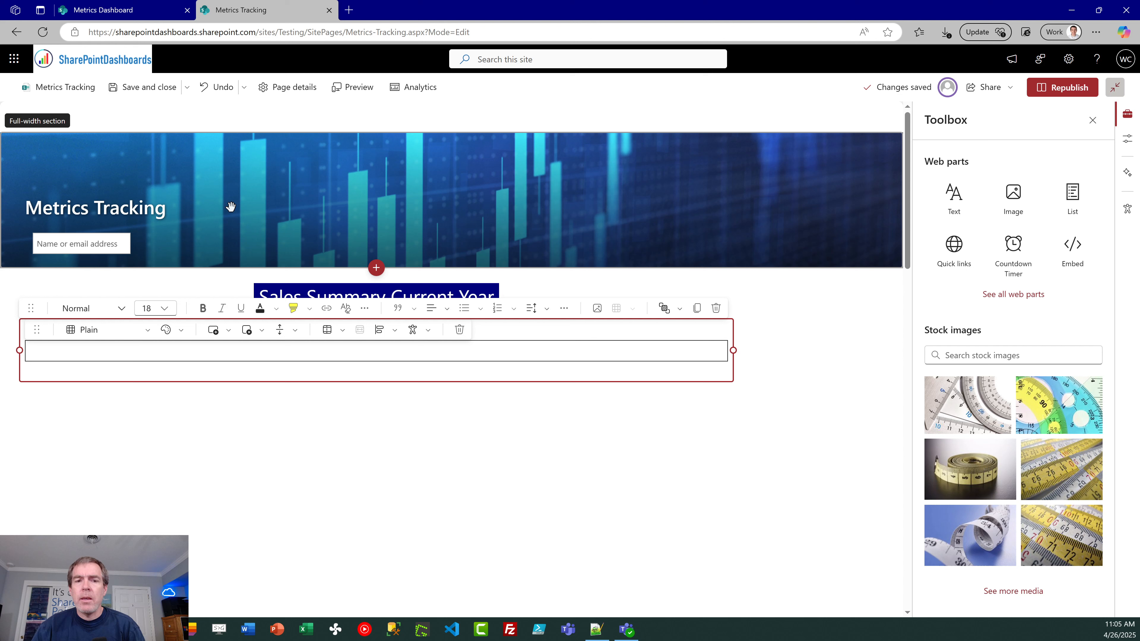
pyautogui.write('SHIPPED')
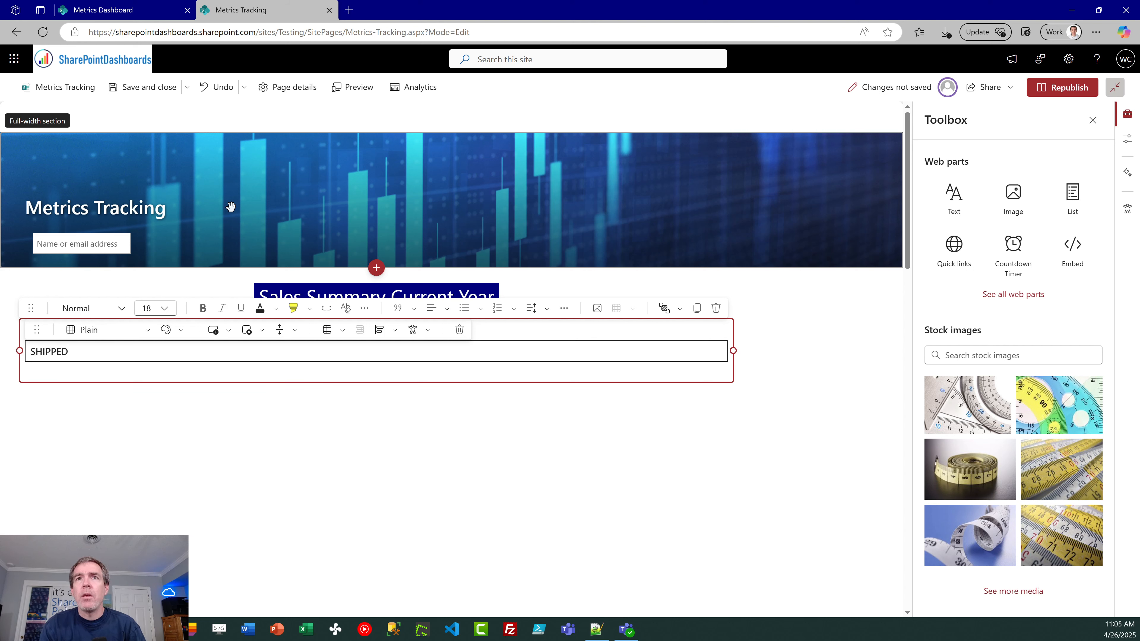
# Step: Add the lines "$4,500" and "430 ITEMS" beneath "SHIPPED" in the table cell
pyautogui.press('Return')
pyautogui.write('$')
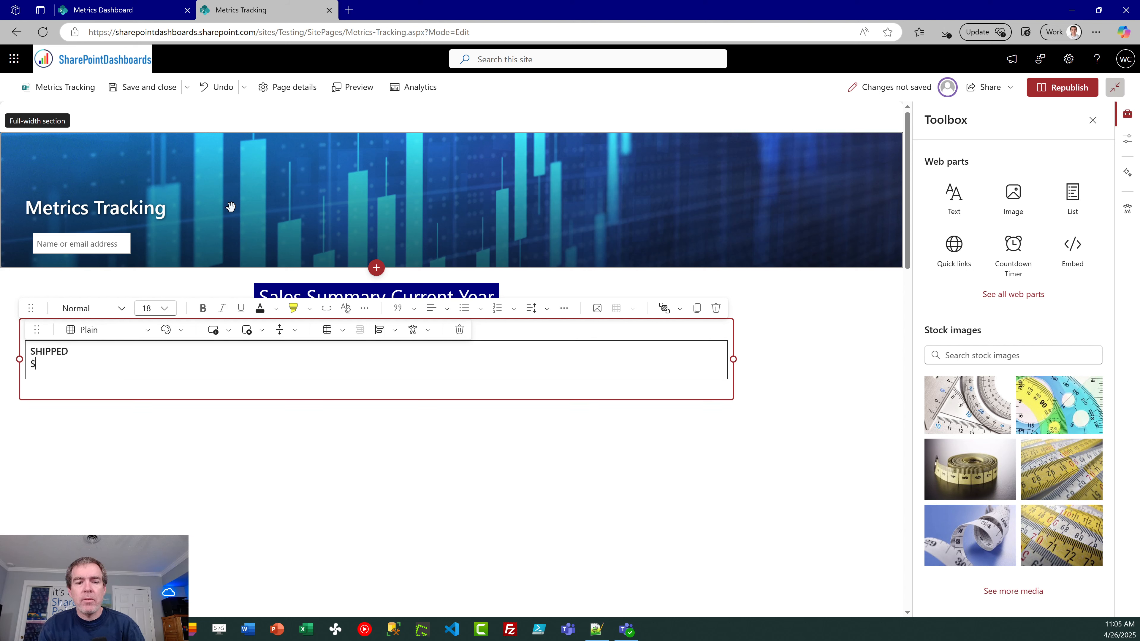
pyautogui.write('4,500')
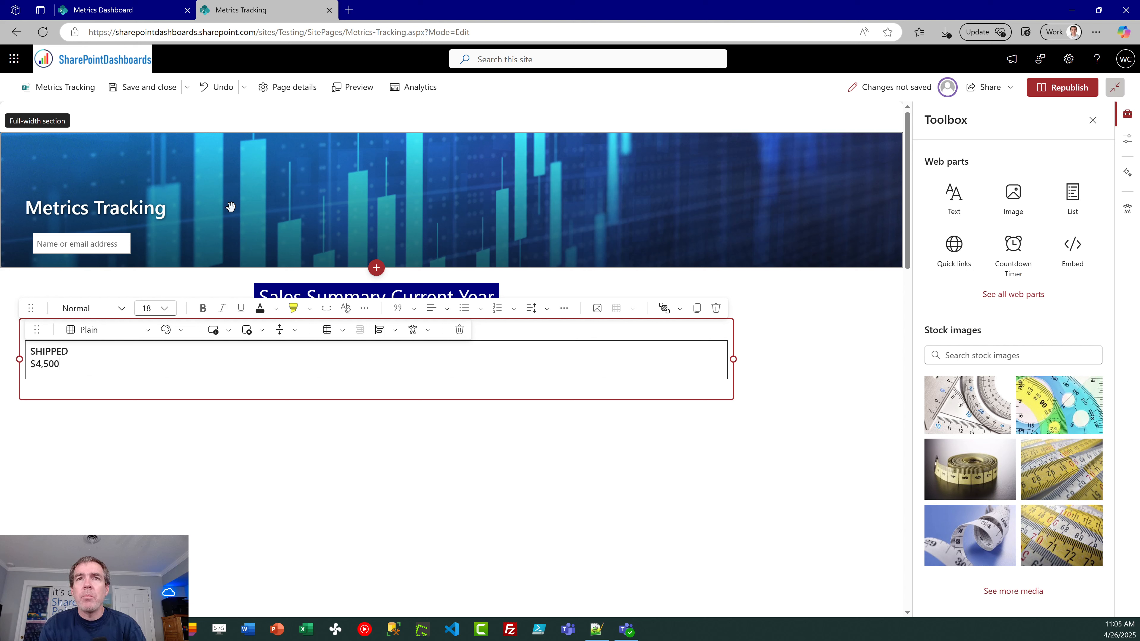
pyautogui.press('Return')
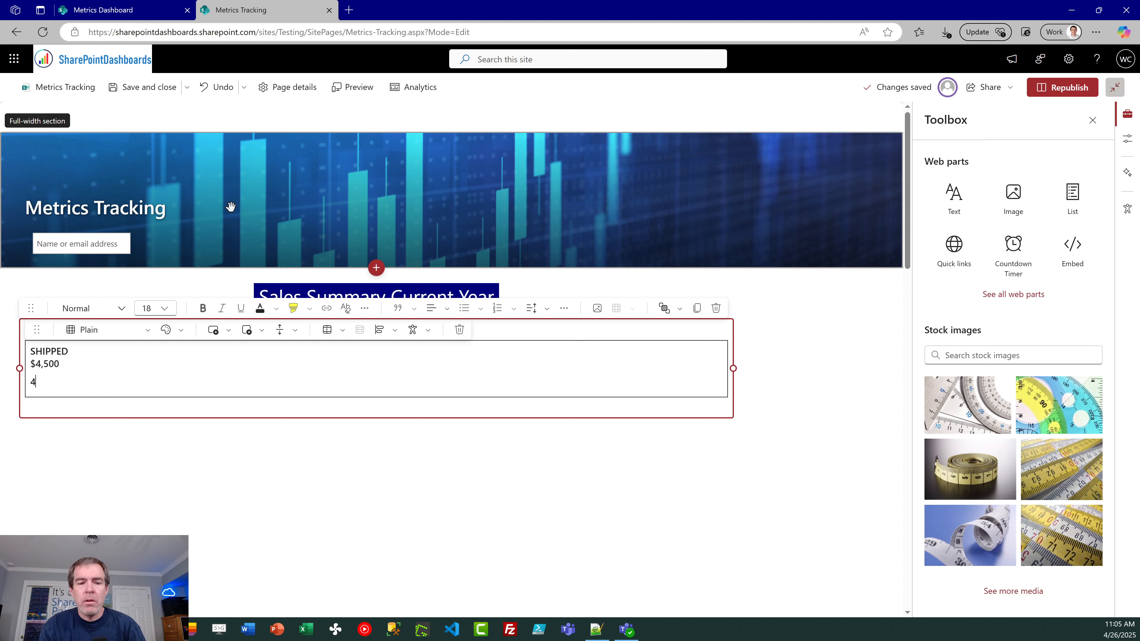
pyautogui.write('430 ITEMS')
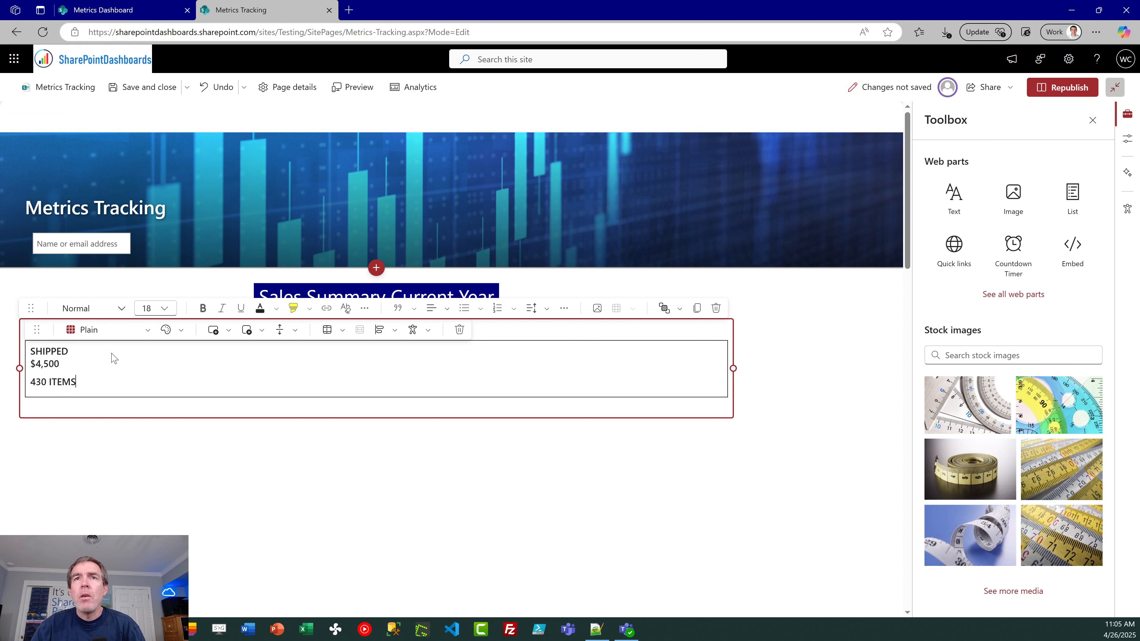
# Step: Set all three lines in the table cell to font size 20 and center them
pyautogui.moveTo(83, 378); pyautogui.dragTo(1, 359)
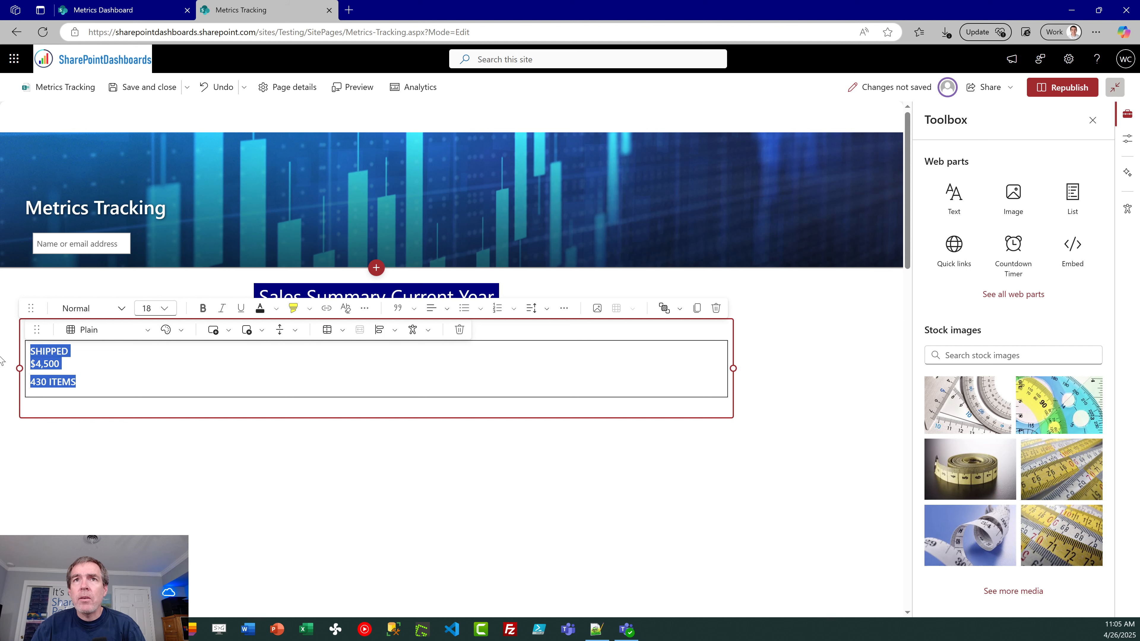
pyautogui.click(166, 310)
pyautogui.click(157, 430)
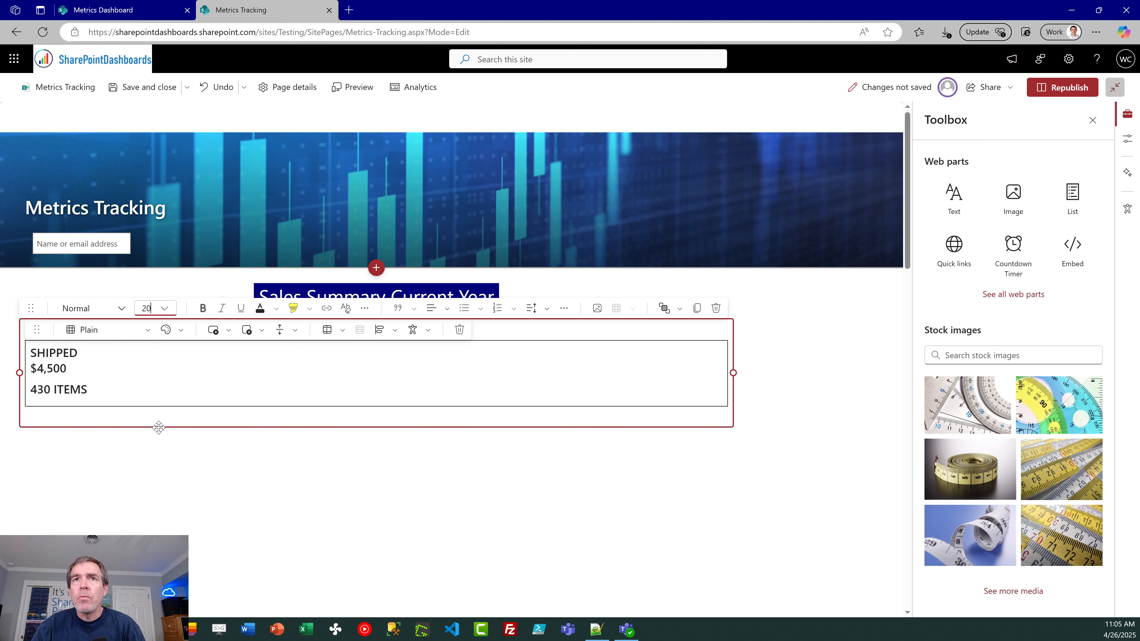
pyautogui.moveTo(101, 389); pyautogui.dragTo(29, 349)
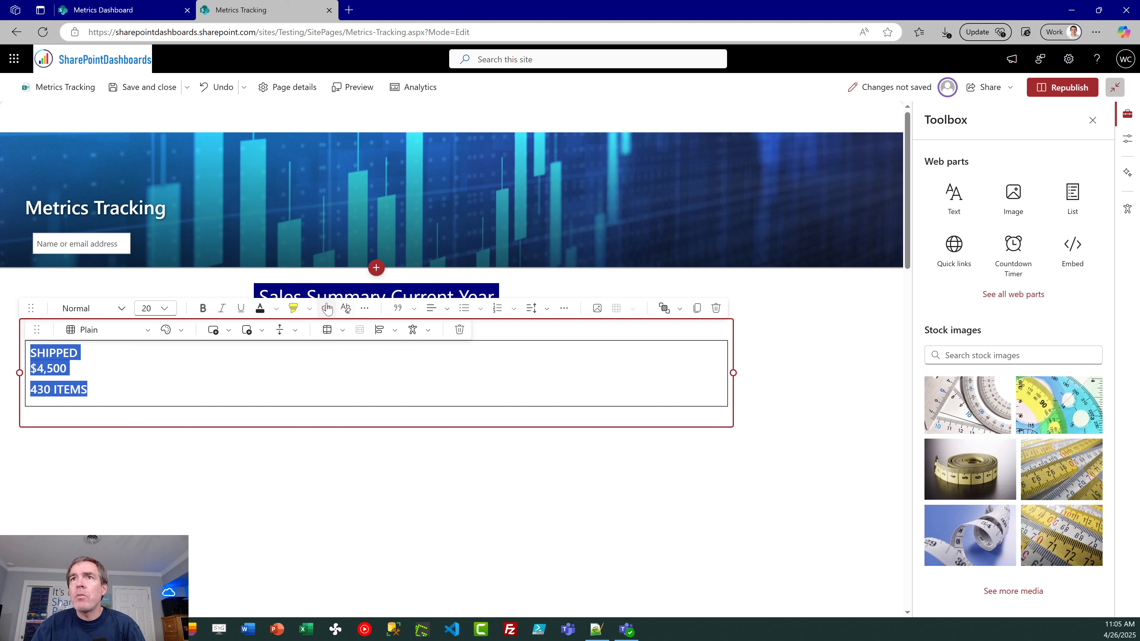
pyautogui.click(447, 309)
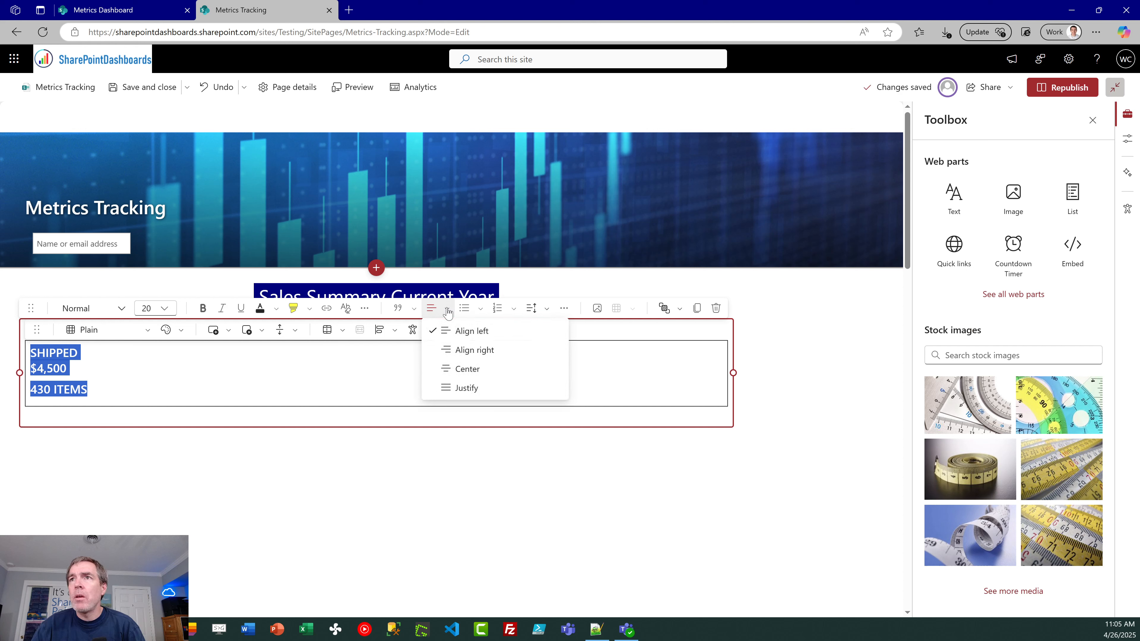
pyautogui.click(449, 368)
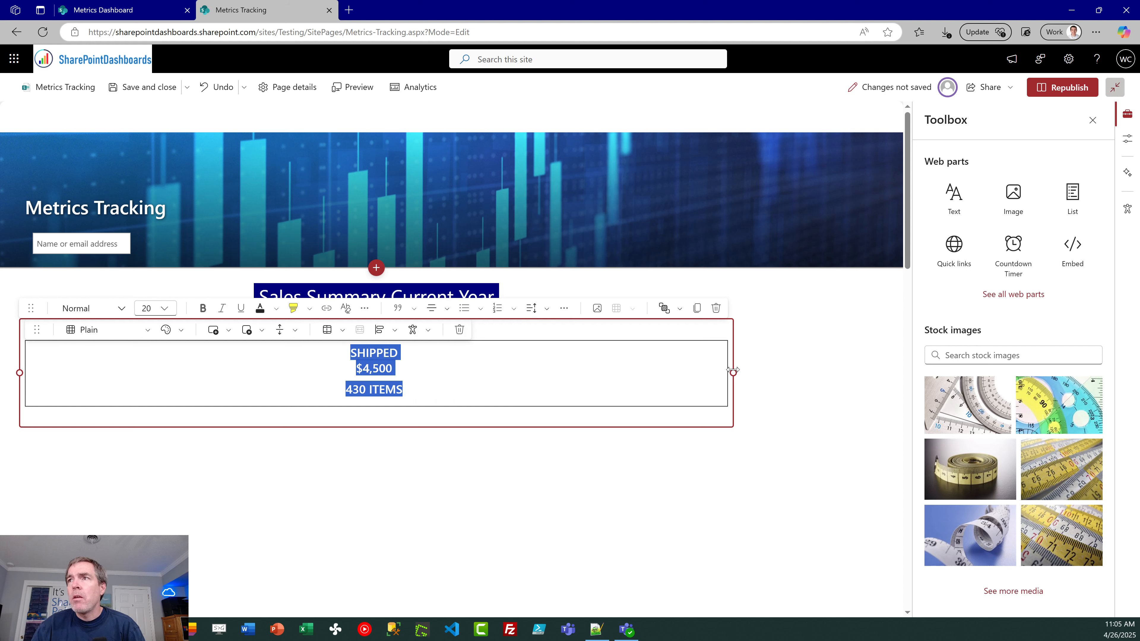
# Step: Narrow the SHIPPED text web part until its table just fits the text as a small box, and duplicate the web part
pyautogui.moveTo(733, 370); pyautogui.dragTo(110, 364)
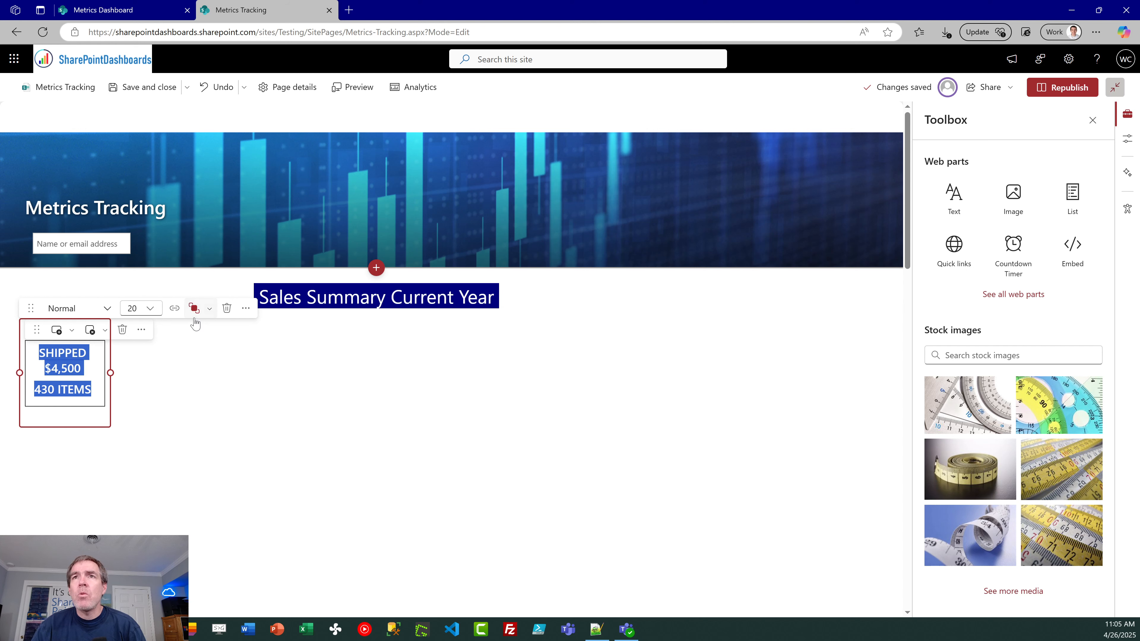
pyautogui.click(211, 310)
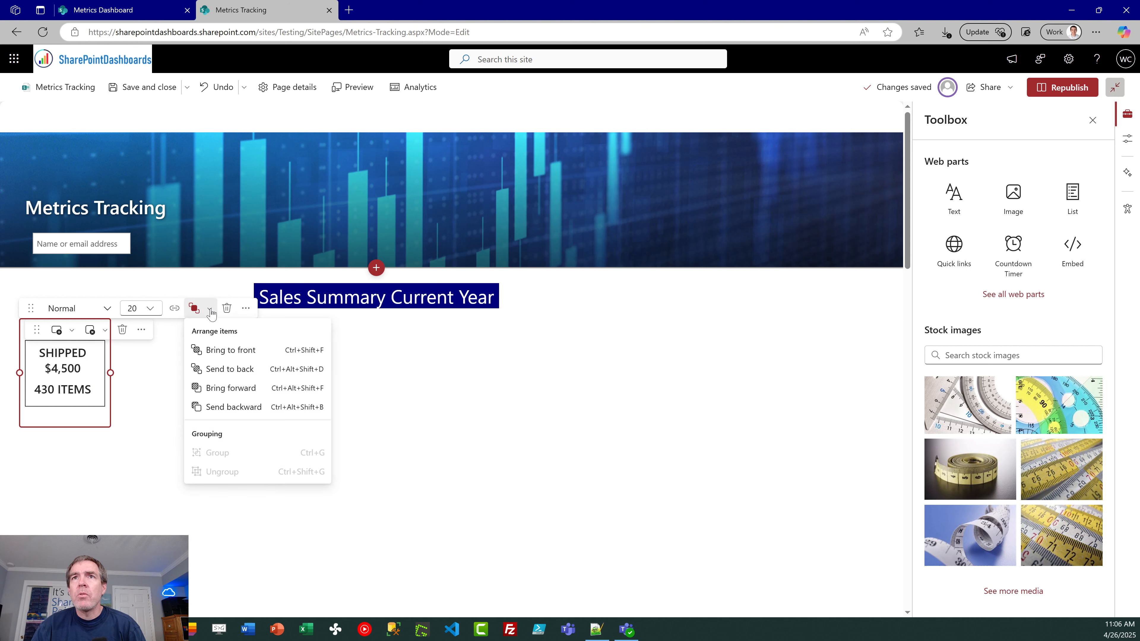
pyautogui.click(211, 313)
pyautogui.click(252, 317)
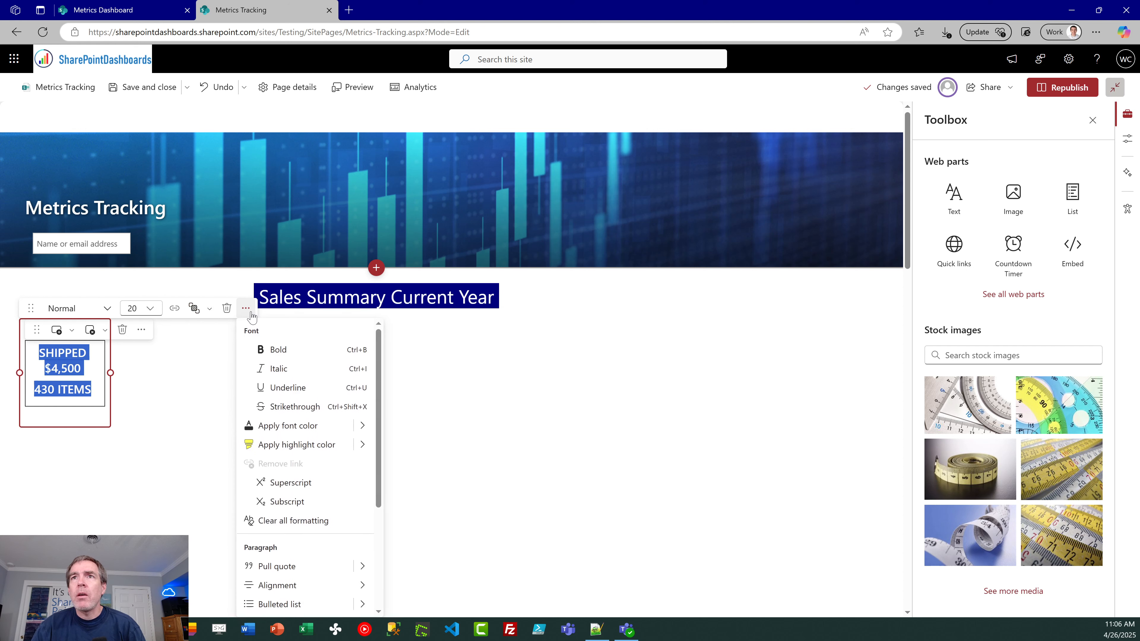
pyautogui.scroll(-5, 377, 423)
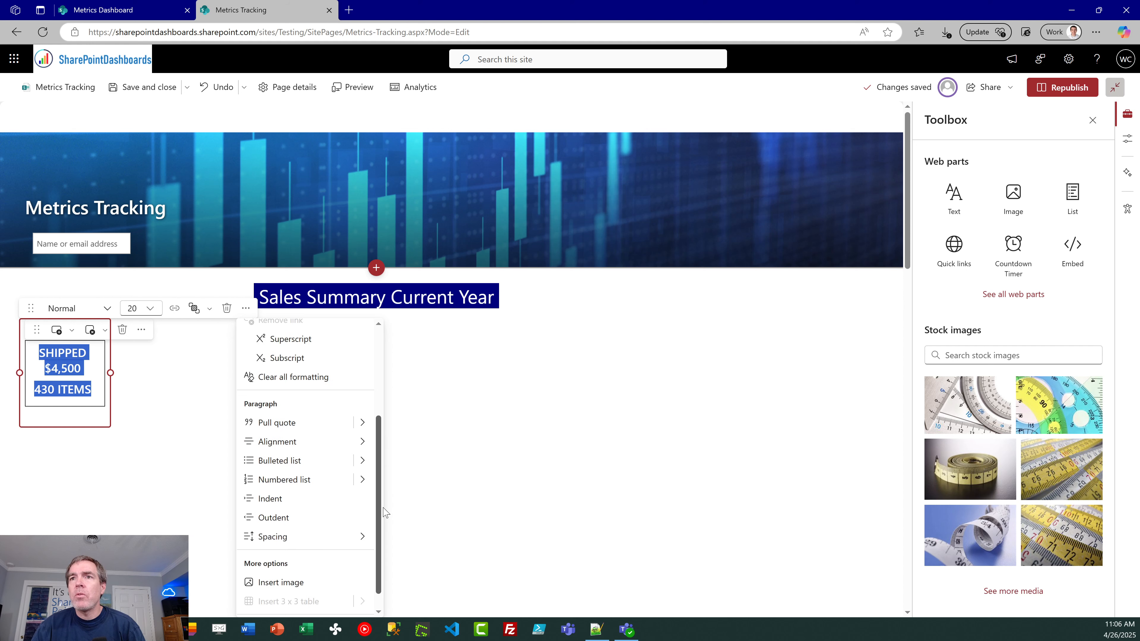
pyautogui.click(276, 607)
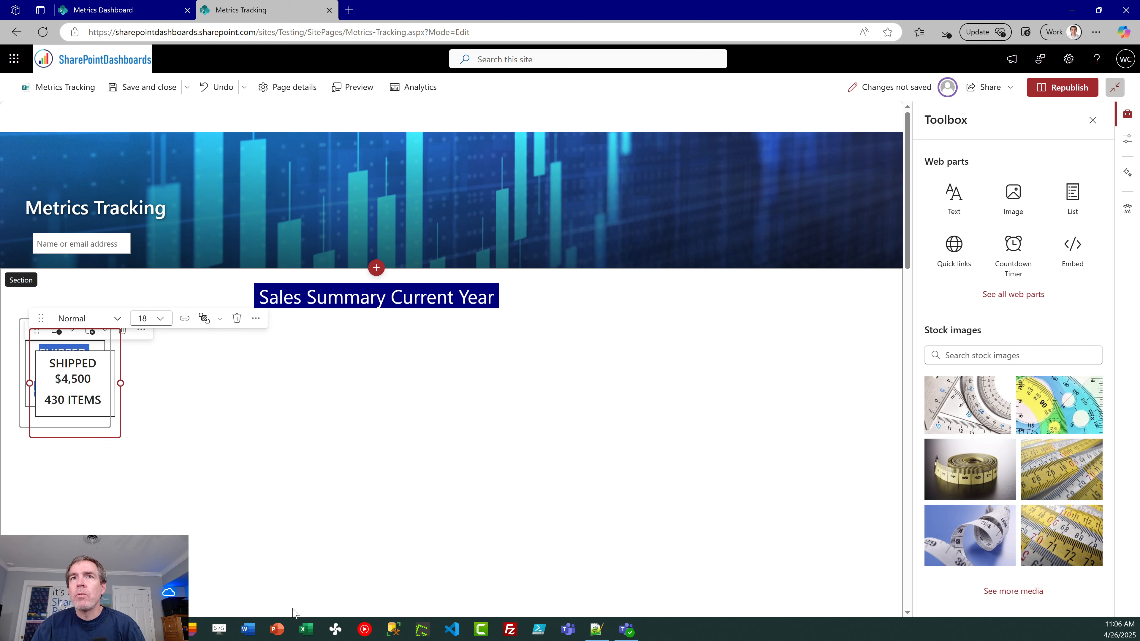
# Step: Duplicate the SHIPPED web part three more times to make five boxes in total
pyautogui.click(255, 318)
pyautogui.scroll(-5, 394, 423)
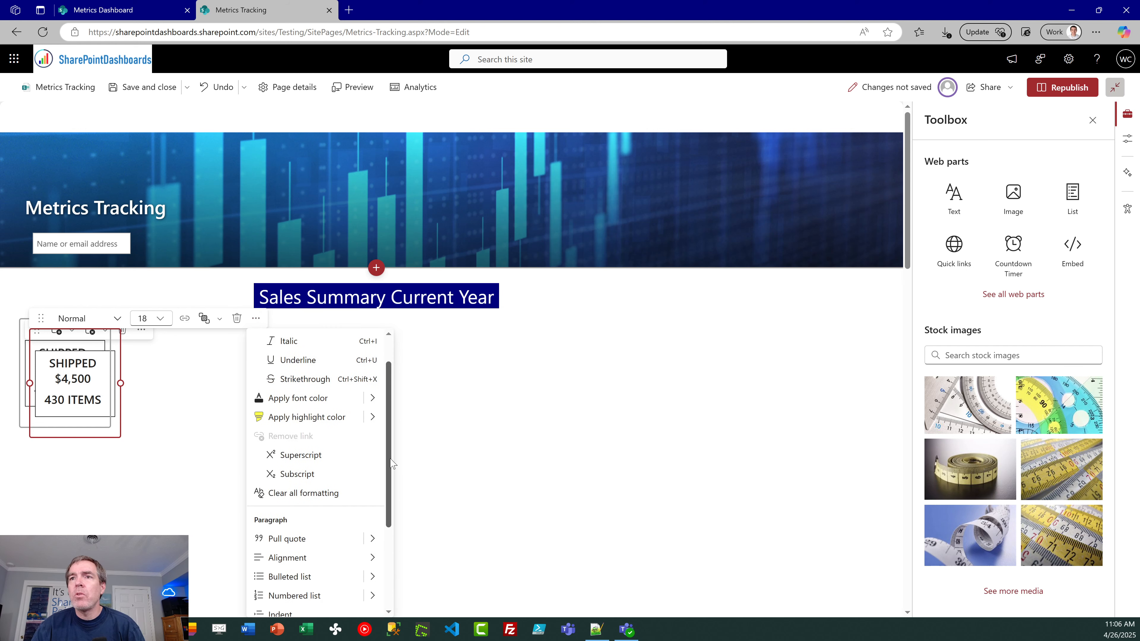
pyautogui.click(288, 607)
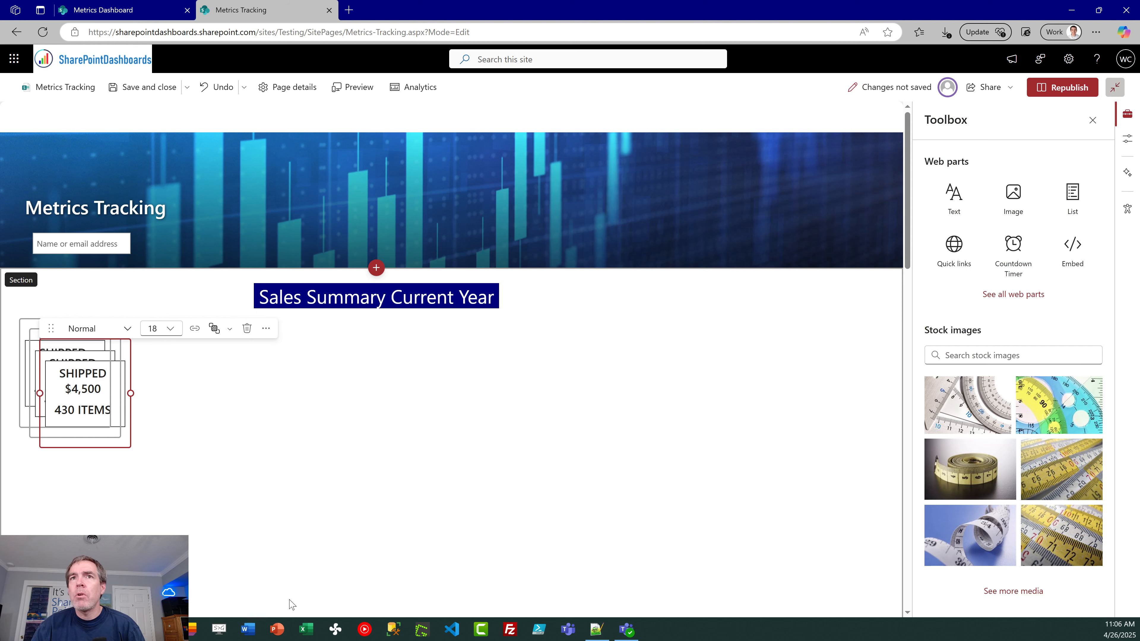
pyautogui.click(267, 329)
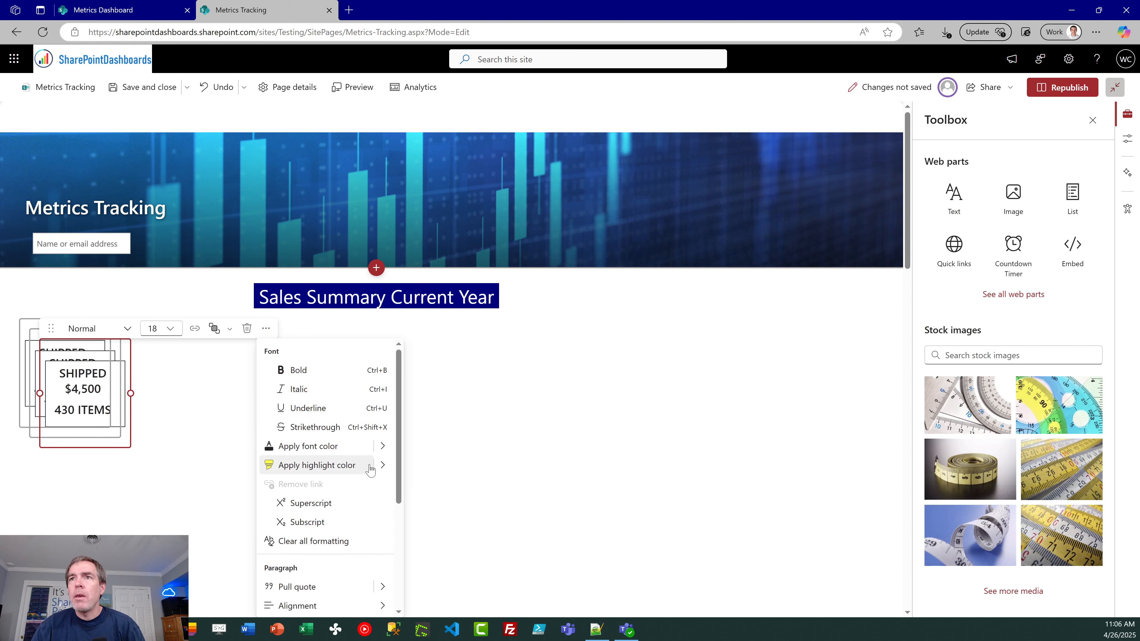
pyautogui.scroll(-5, 394, 468)
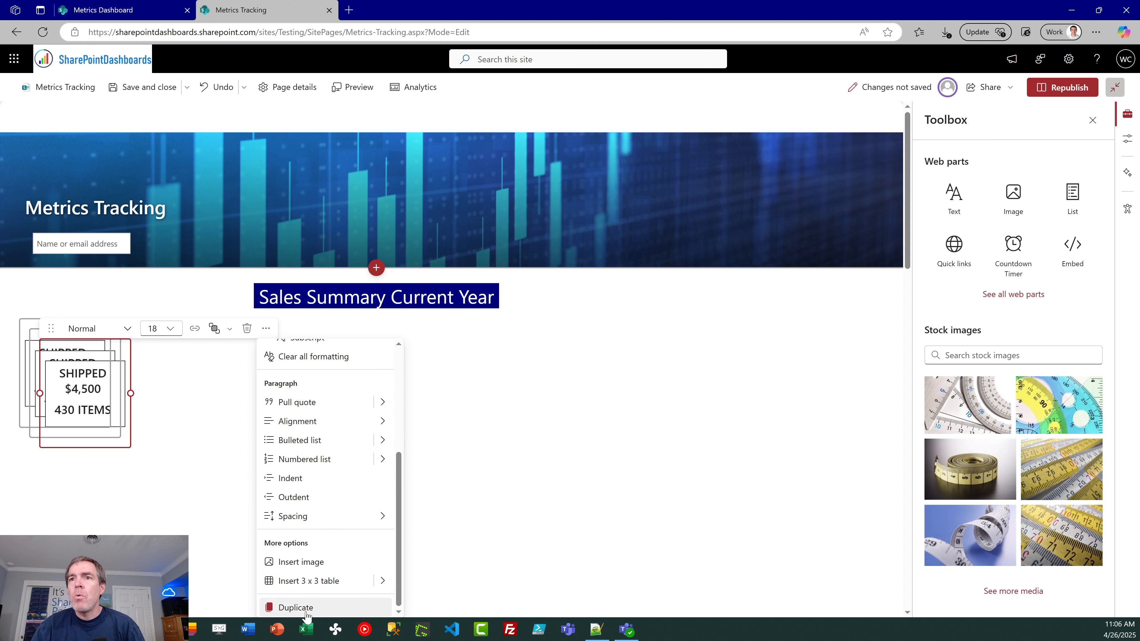
pyautogui.click(305, 611)
pyautogui.click(277, 339)
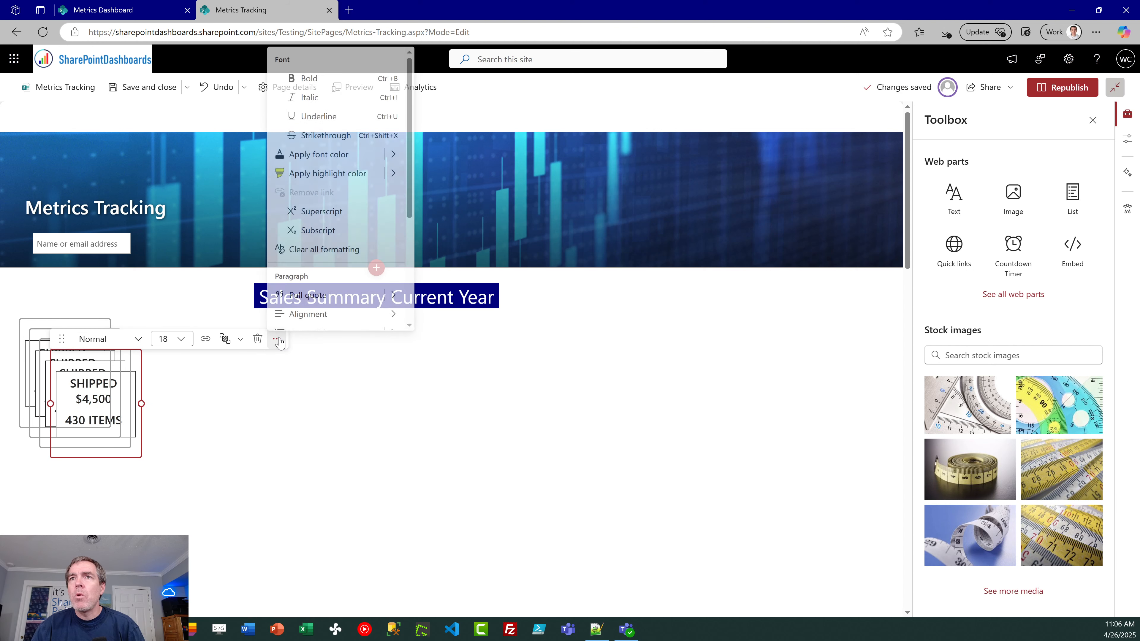
pyautogui.scroll(-4, 341, 269)
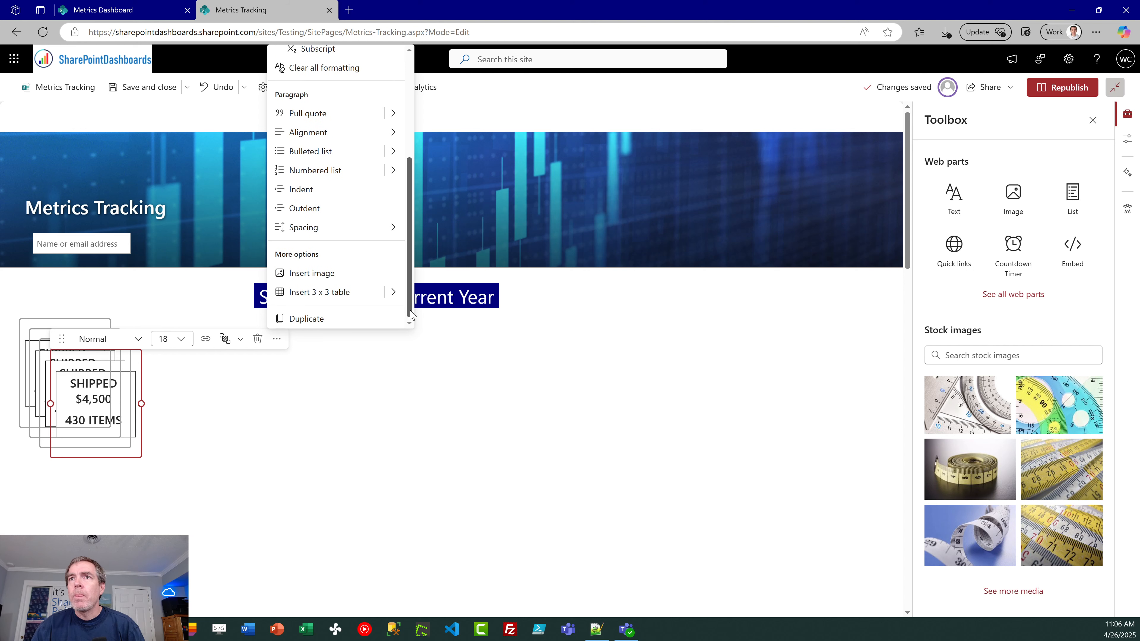
pyautogui.click(328, 319)
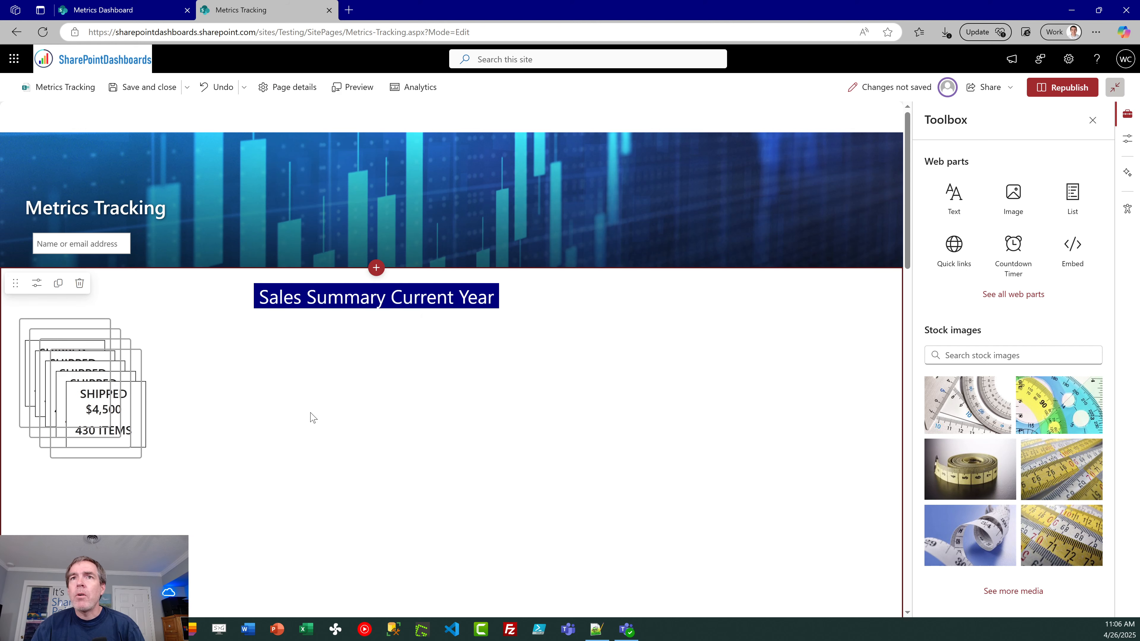
# Step: Pull the four stacked copies apart and spread them across the section to the right of the original SHIPPED box
pyautogui.click(110, 362)
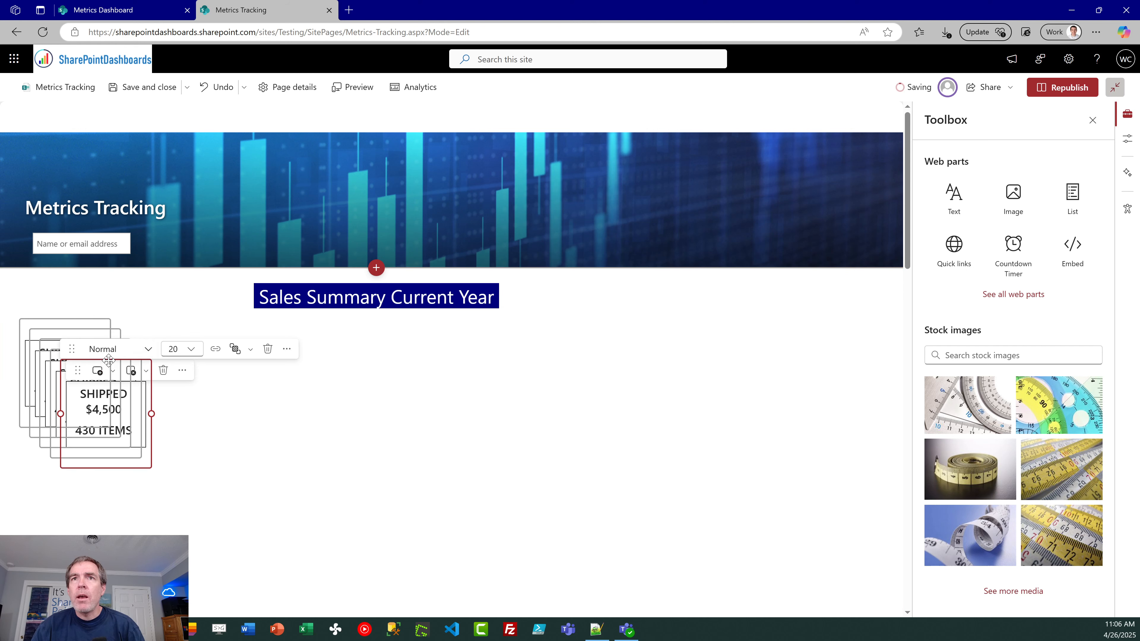
pyautogui.moveTo(106, 363); pyautogui.dragTo(552, 331)
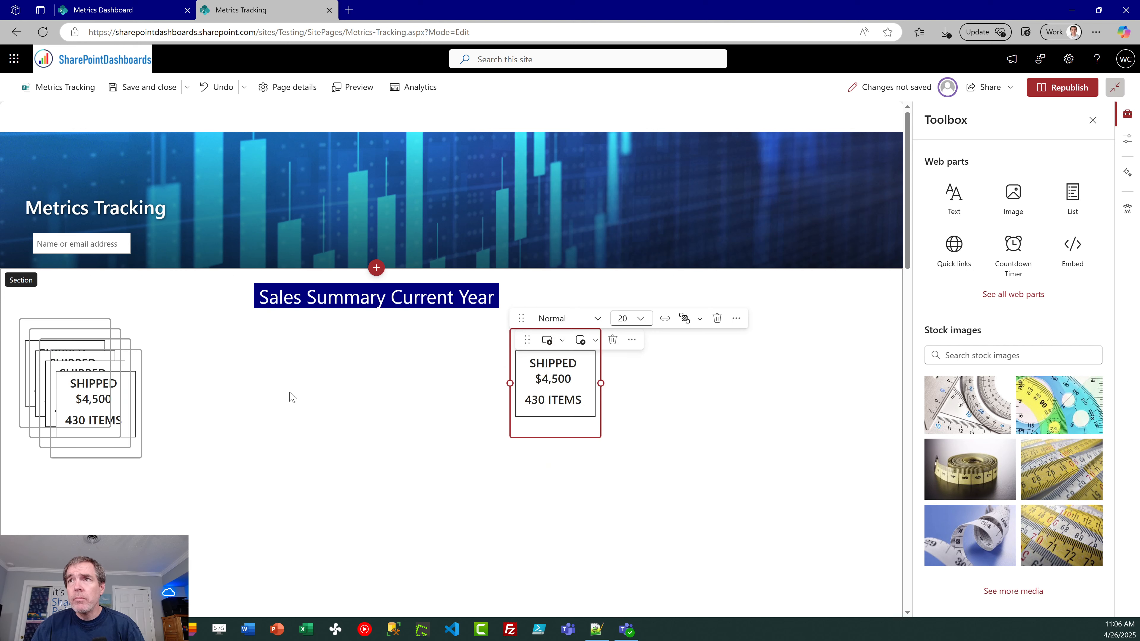
pyautogui.click(106, 350)
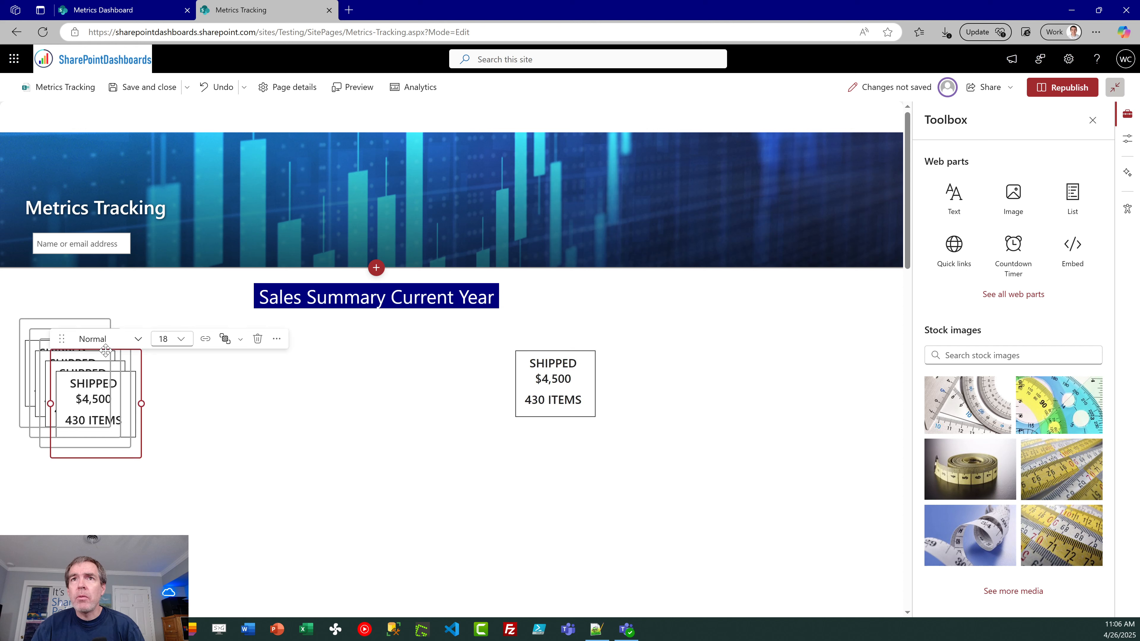
pyautogui.moveTo(106, 350); pyautogui.dragTo(448, 333)
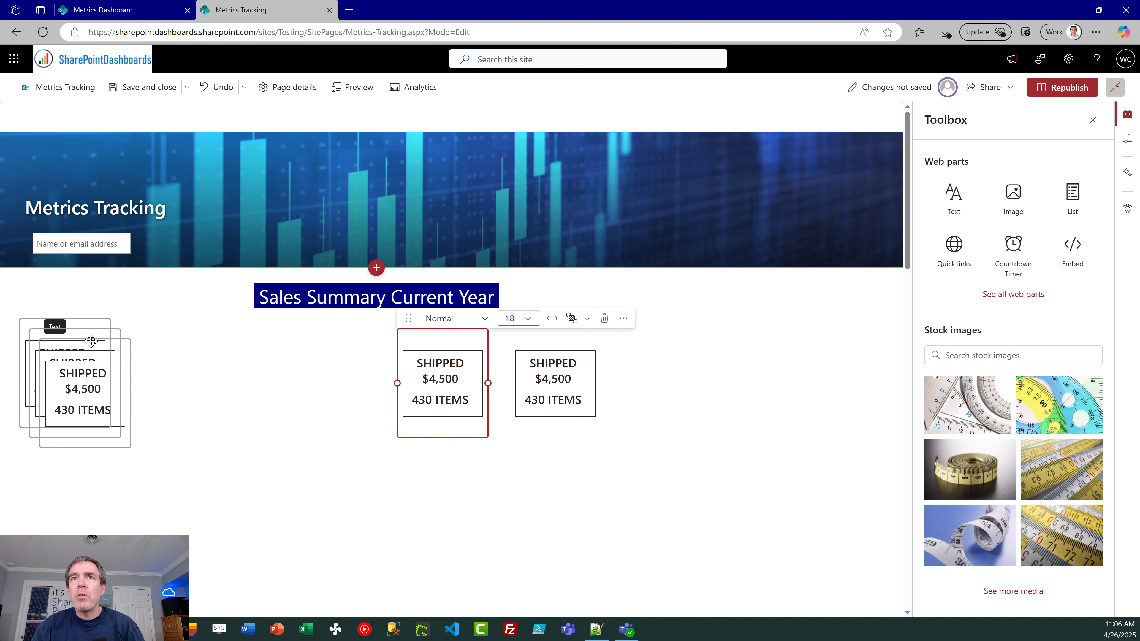
pyautogui.moveTo(91, 341); pyautogui.dragTo(323, 333)
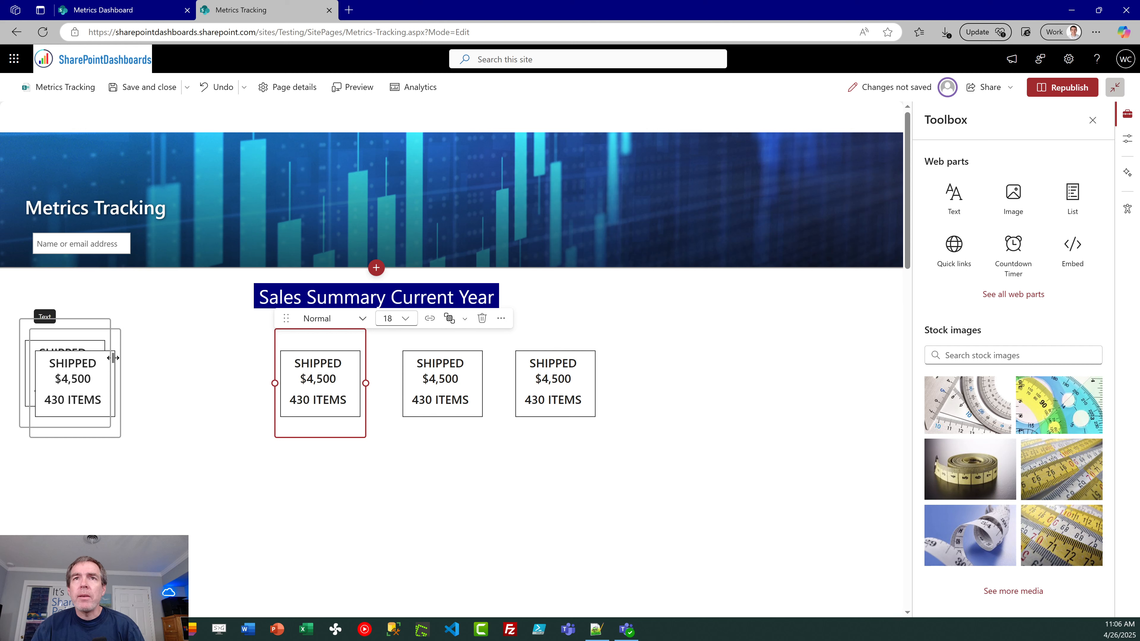
pyautogui.moveTo(87, 329); pyautogui.dragTo(180, 354)
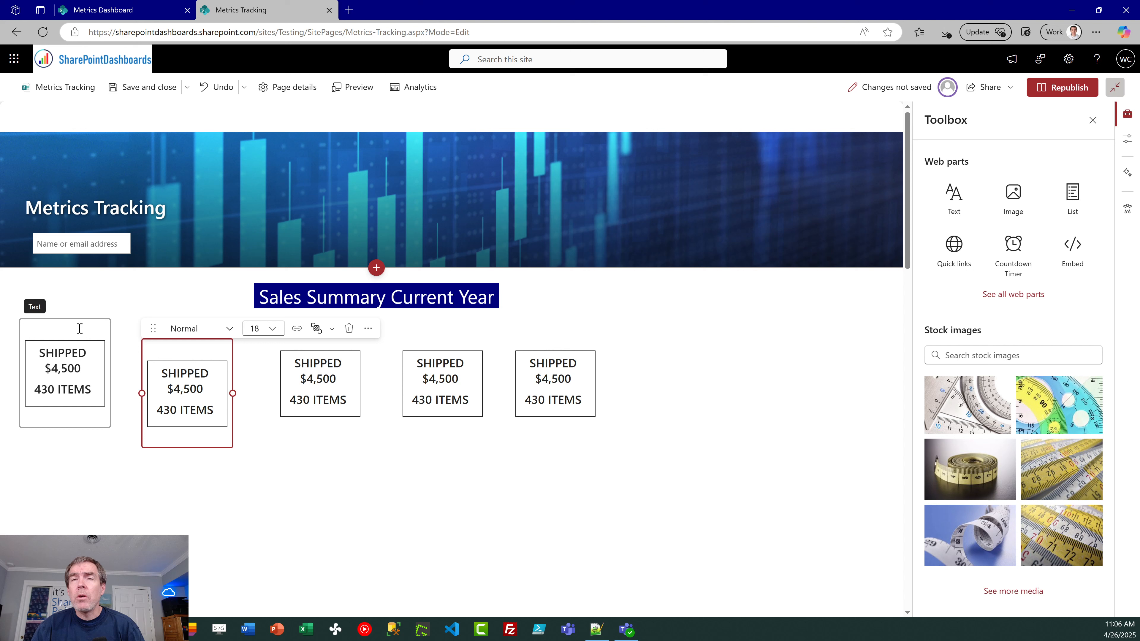
# Step: Line up the four copies side by side, level with the original box, in one adjoining row beneath the sales heading
pyautogui.click(82, 319)
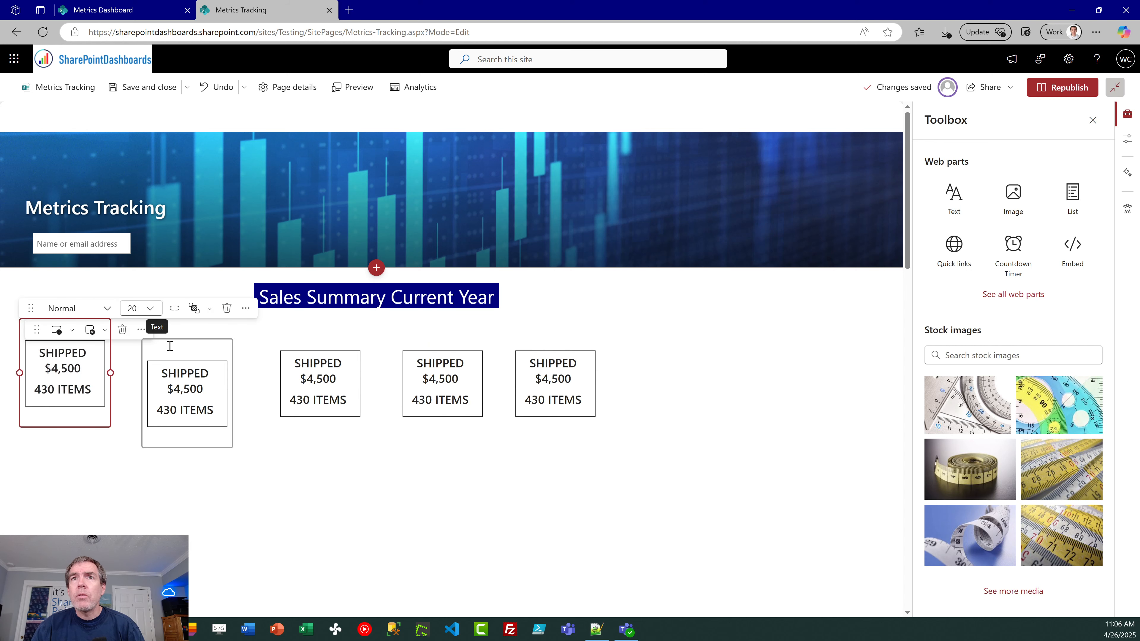
pyautogui.click(172, 342)
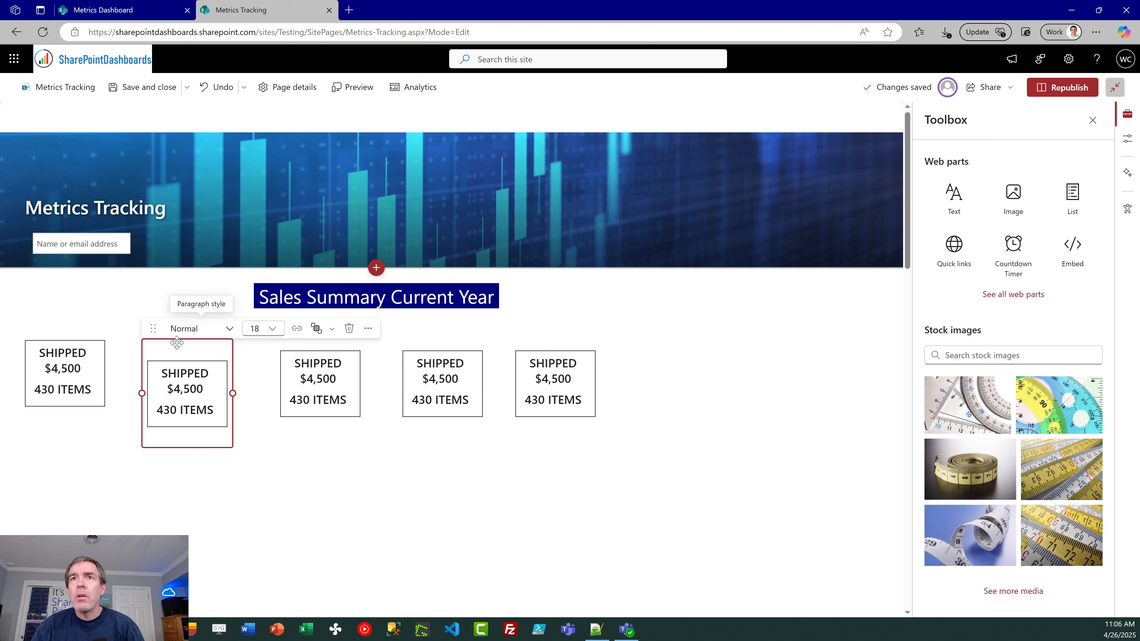
pyautogui.click(155, 331)
pyautogui.moveTo(156, 331); pyautogui.dragTo(126, 311)
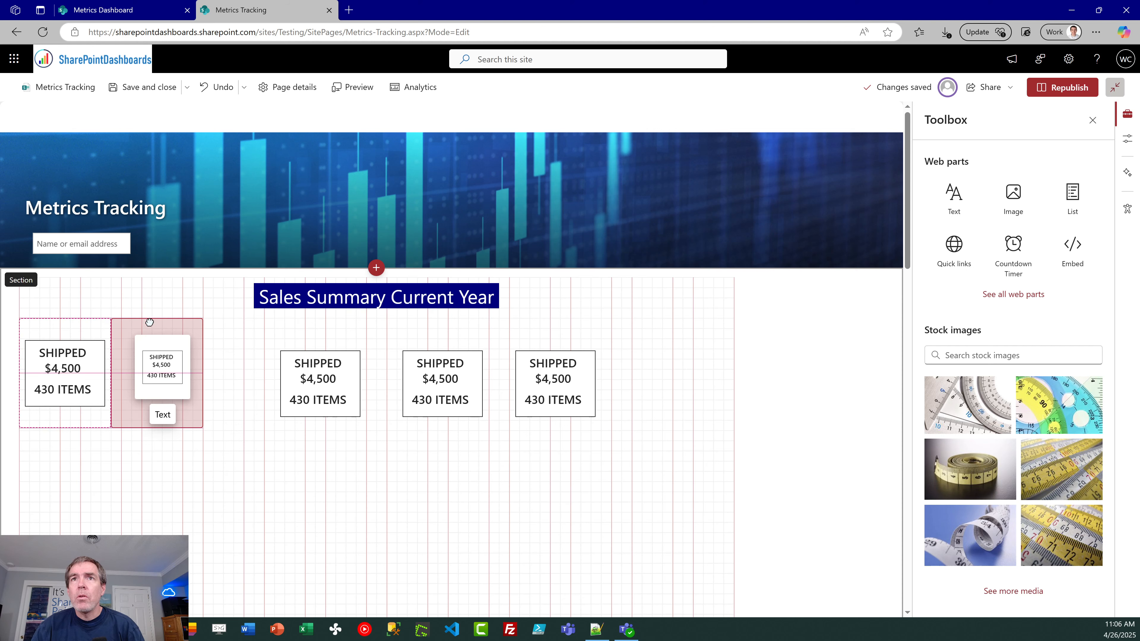
pyautogui.click(309, 337)
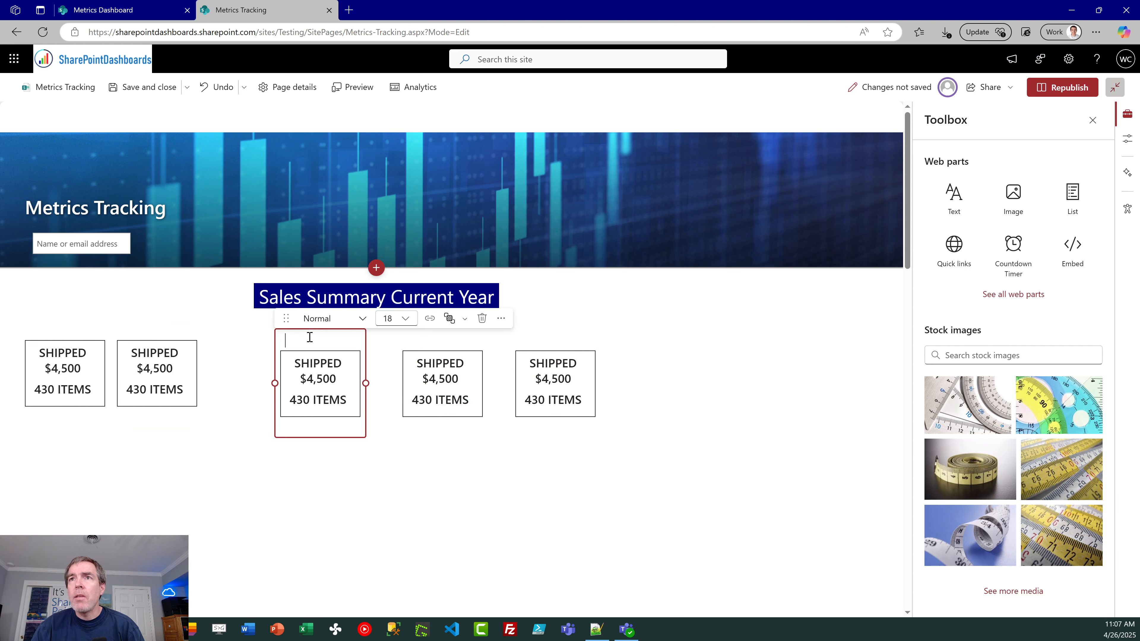
pyautogui.moveTo(316, 332); pyautogui.dragTo(258, 324)
pyautogui.click(425, 336)
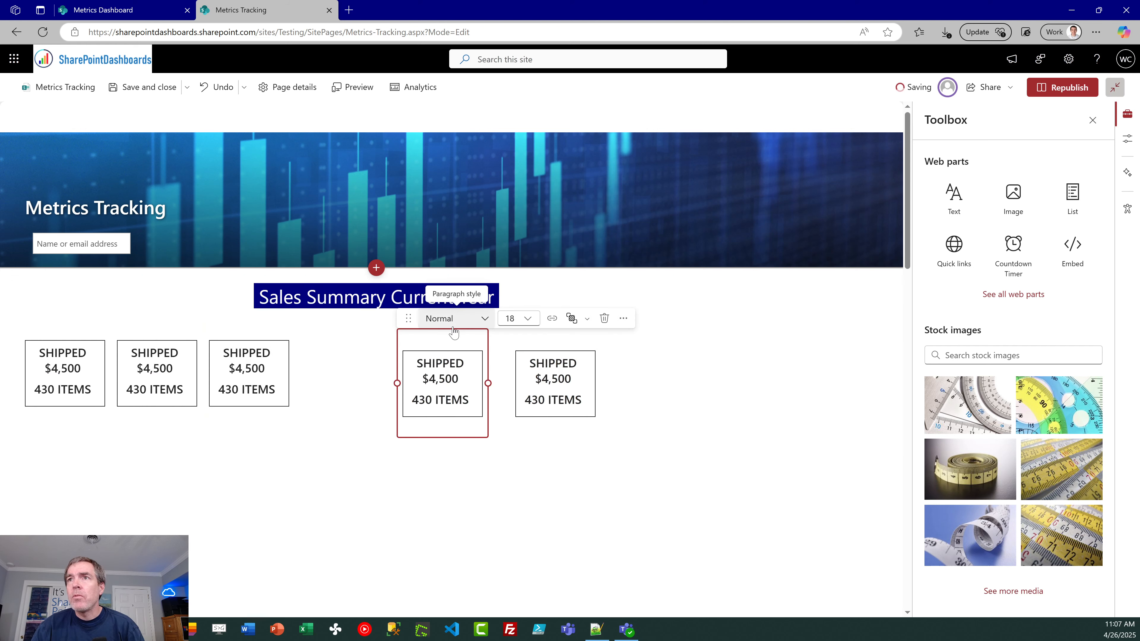
pyautogui.moveTo(453, 329); pyautogui.dragTo(348, 325)
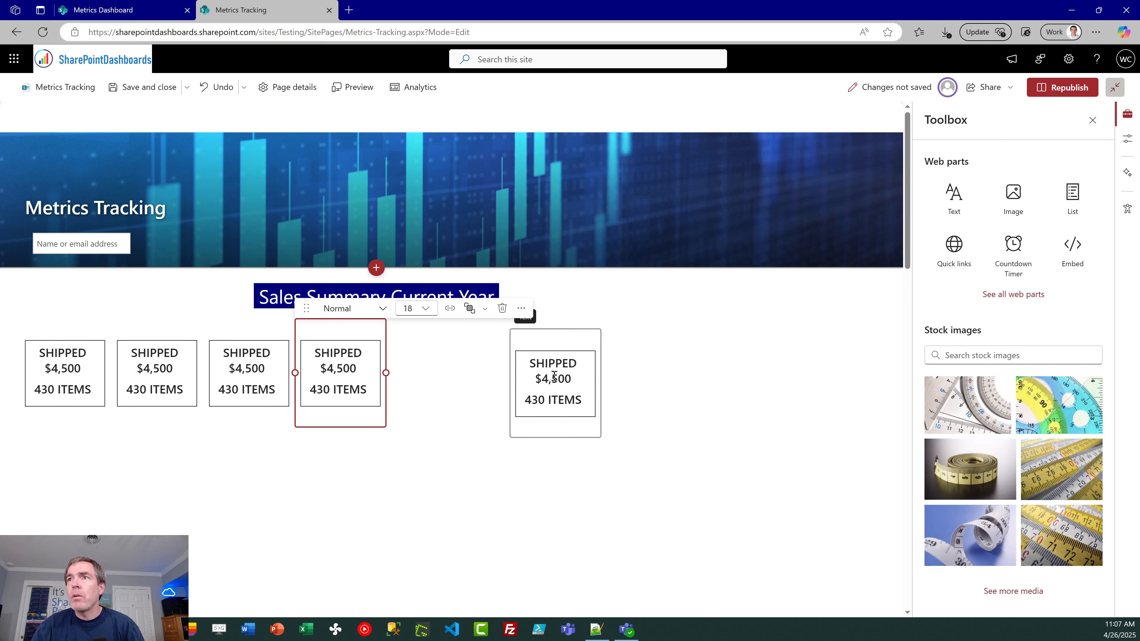
pyautogui.click(553, 336)
pyautogui.moveTo(557, 324); pyautogui.dragTo(446, 319)
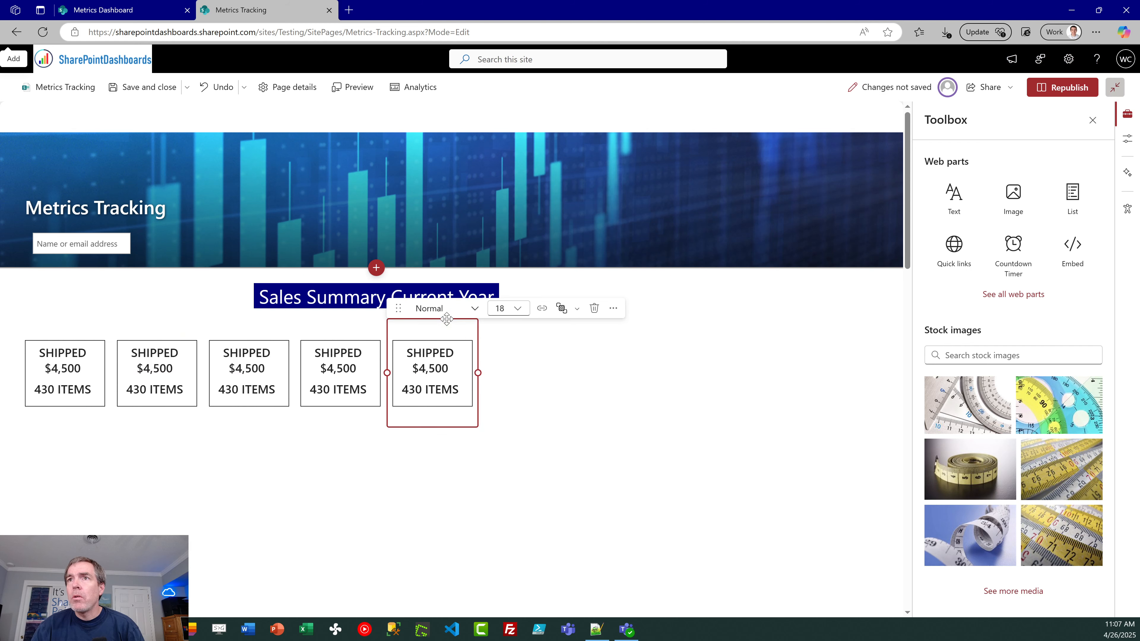
pyautogui.click(591, 369)
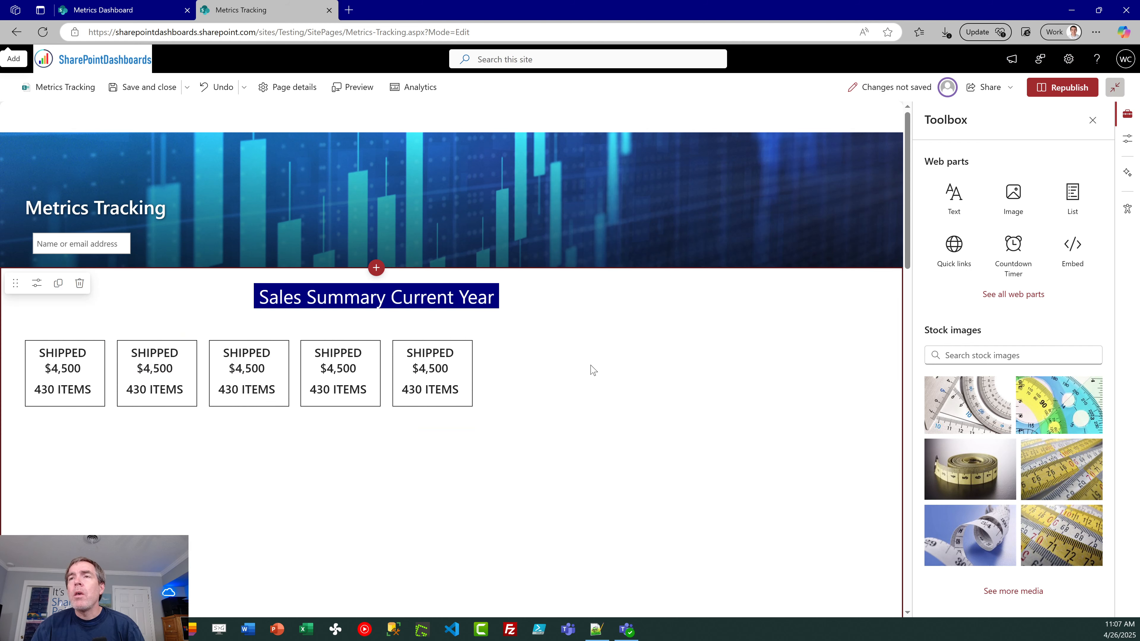
# Step: Replace the heading of the second KPI box with ON SCHEDULE, following the box labels on the Metrics Dashboard page
pyautogui.click(331, 356)
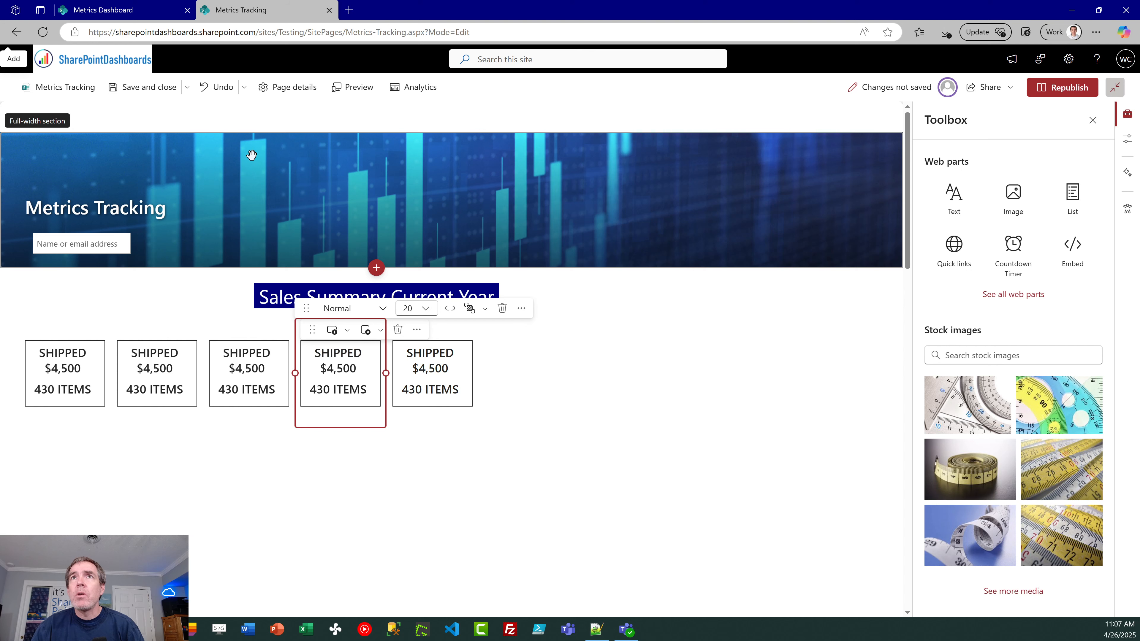
pyautogui.click(120, 8)
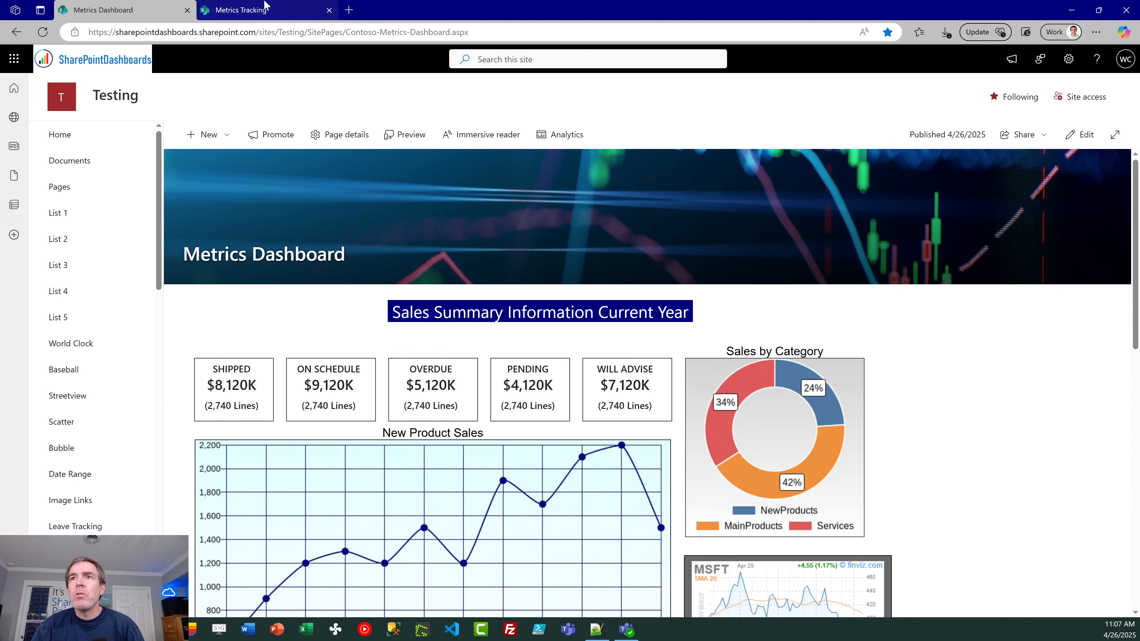
pyautogui.click(277, 10)
pyautogui.click(178, 348)
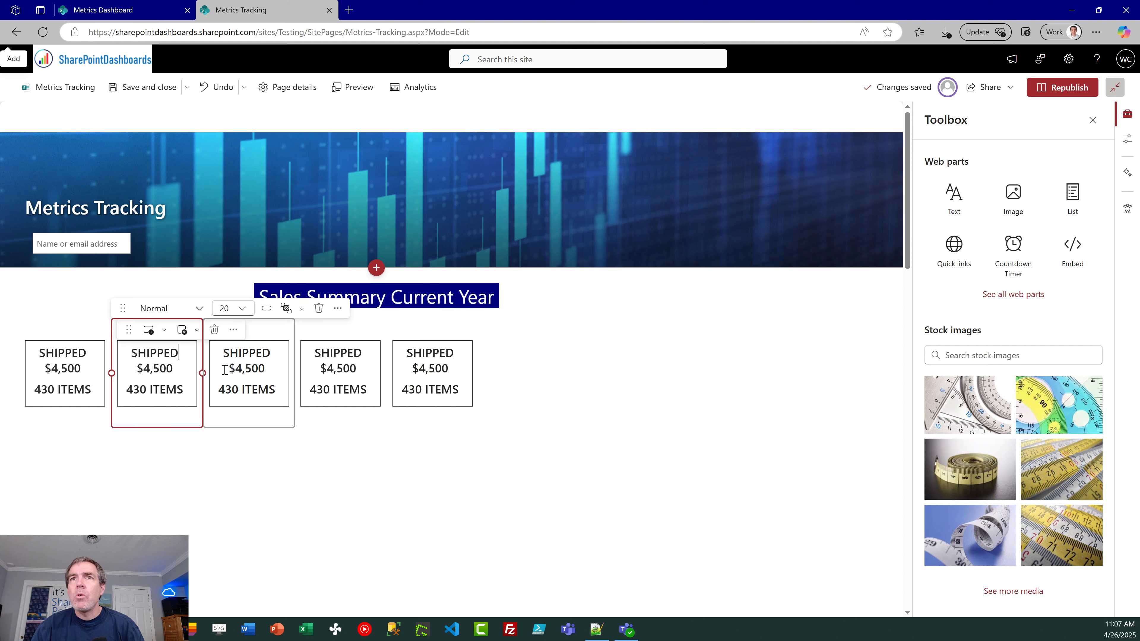
pyautogui.press('BackSpace')
pyautogui.press('BackSpace')
pyautogui.press('BackSpace')
pyautogui.press('BackSpace')
pyautogui.press('BackSpace')
pyautogui.press('BackSpace')
pyautogui.press('BackSpace')
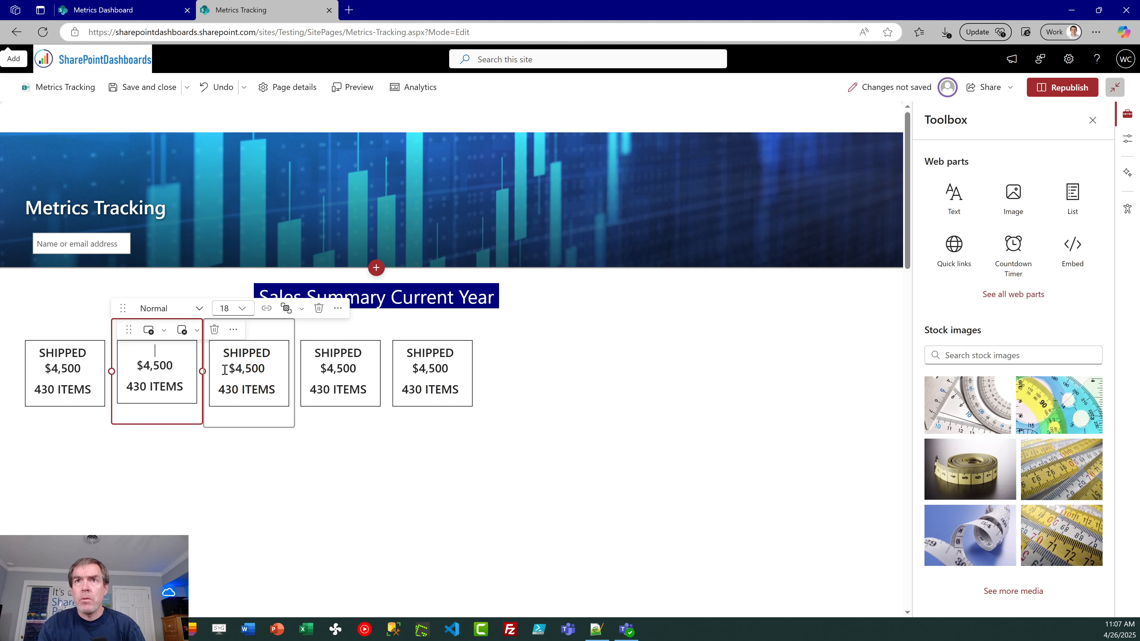
pyautogui.write('ON SCHEDULE')
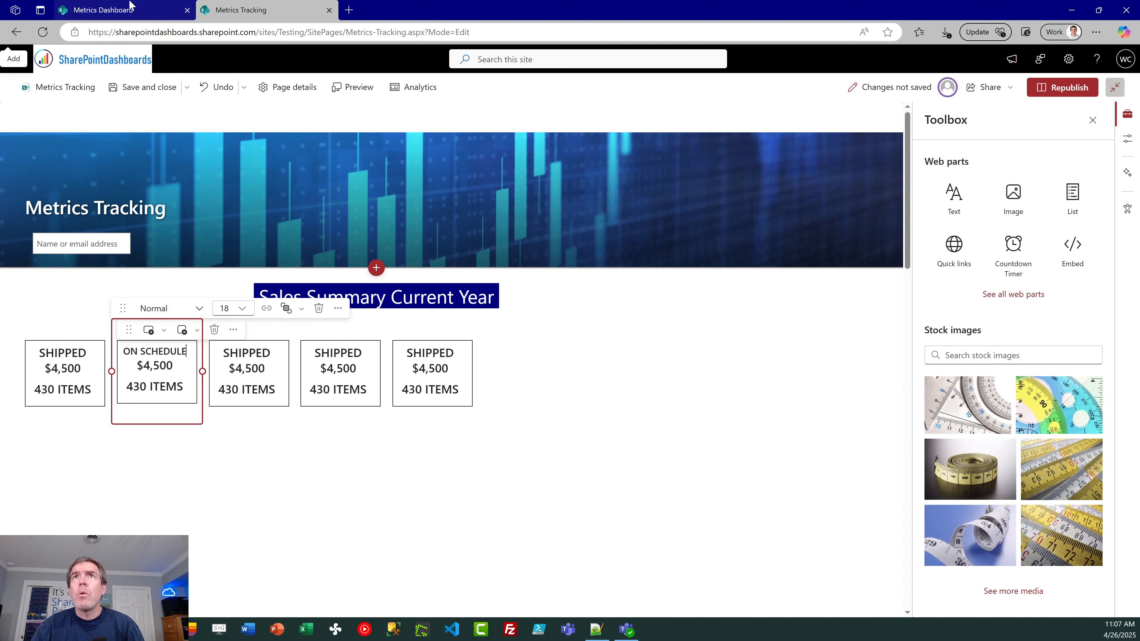
# Step: Check the next label on the Metrics Dashboard page and change the third KPI box's heading to OVERDUE
pyautogui.click(103, 10)
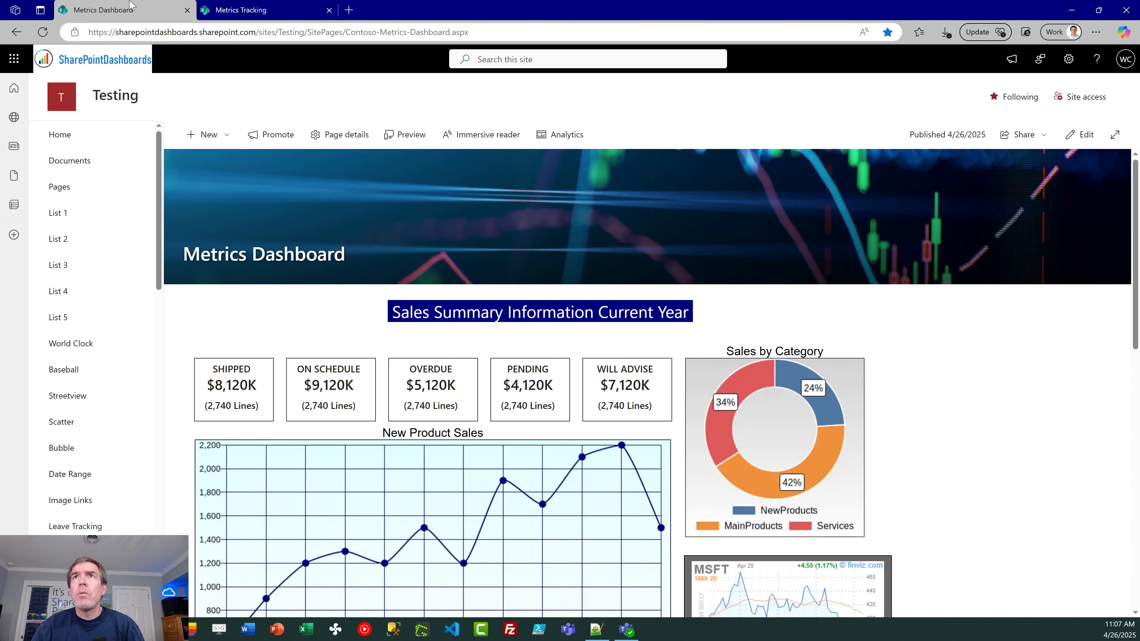
pyautogui.click(246, 11)
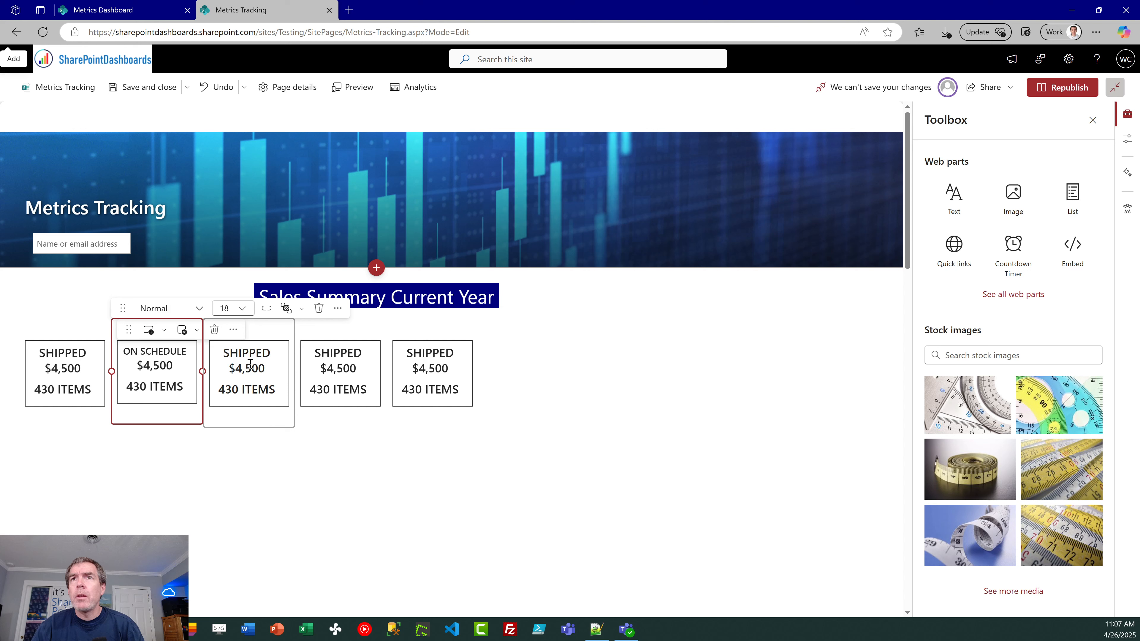
pyautogui.click(265, 349)
pyautogui.press('BackSpace')
pyautogui.press('BackSpace')
pyautogui.press('BackSpace')
pyautogui.press('BackSpace')
pyautogui.press('BackSpace')
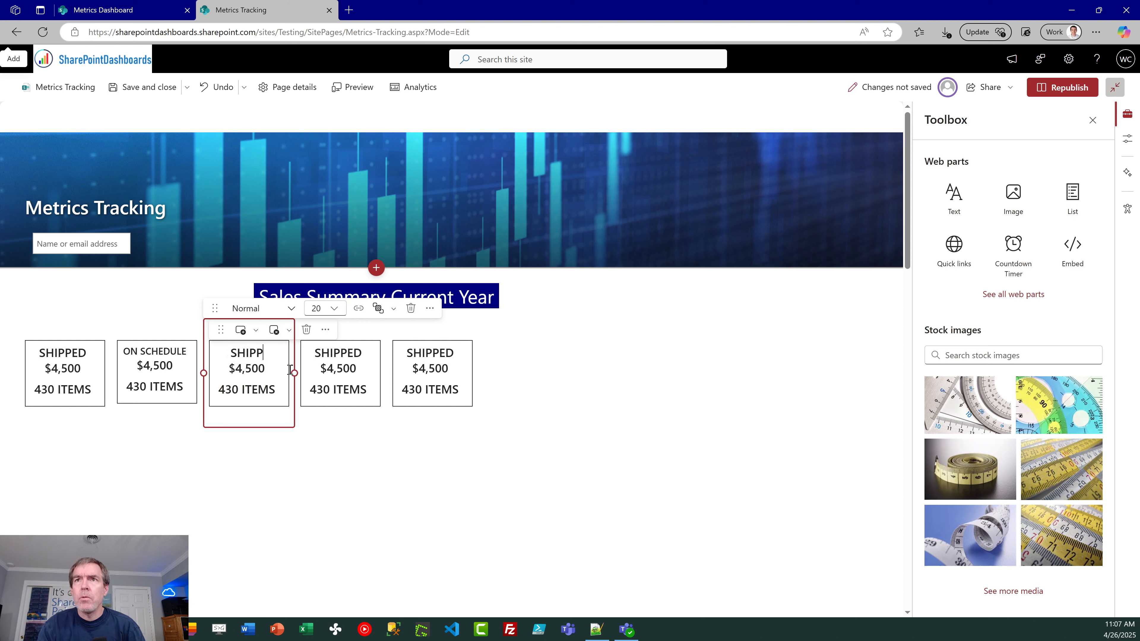
pyautogui.press('BackSpace')
pyautogui.press('BackSpace')
pyautogui.press('BackSpace')
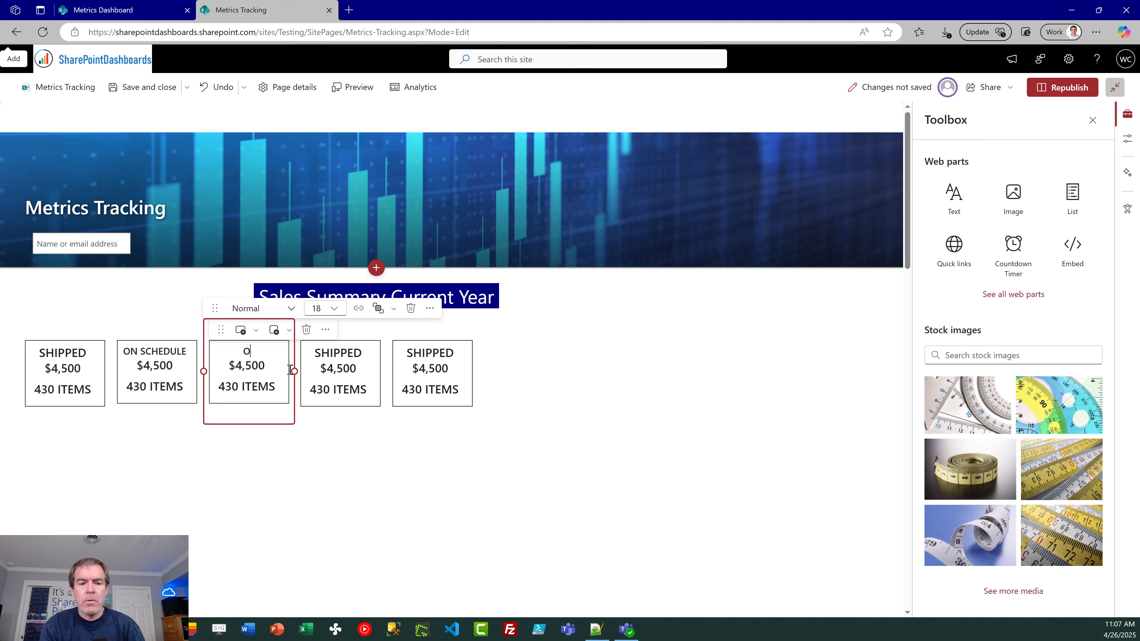
pyautogui.write('OVERDUE')
pyautogui.press('BackSpace')
pyautogui.write('UE')
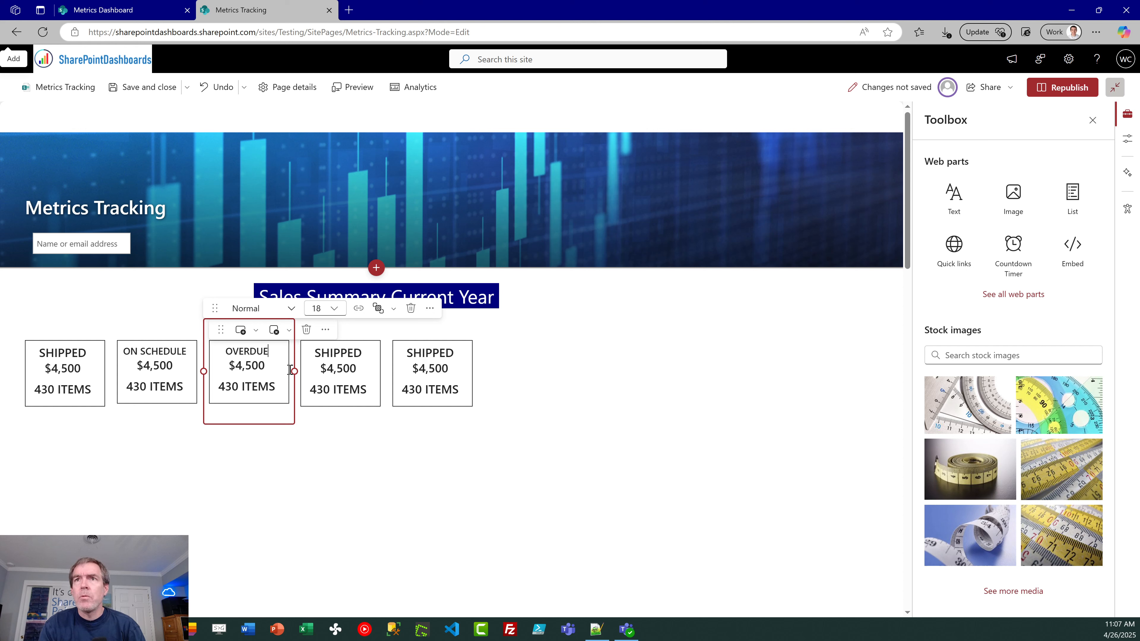
# Step: Change the heading of the fourth KPI box to PENDING
pyautogui.click(364, 353)
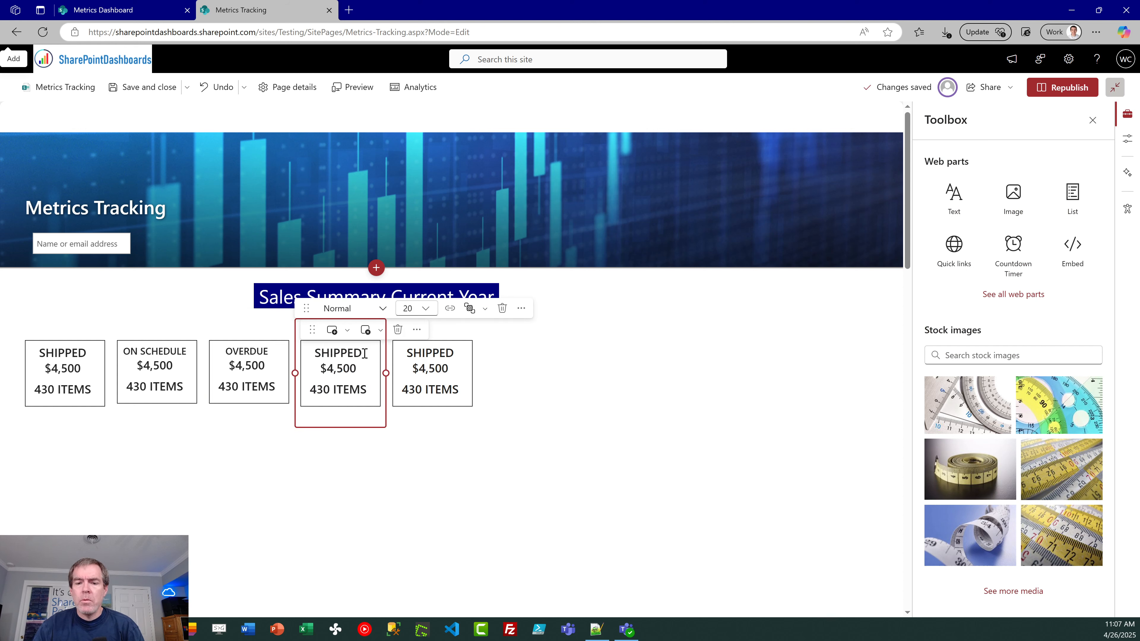
pyautogui.press('BackSpace')
pyautogui.press('BackSpace')
pyautogui.press('BackSpace')
pyautogui.press('BackSpace')
pyautogui.press('BackSpace')
pyautogui.press('BackSpace')
pyautogui.press('BackSpace')
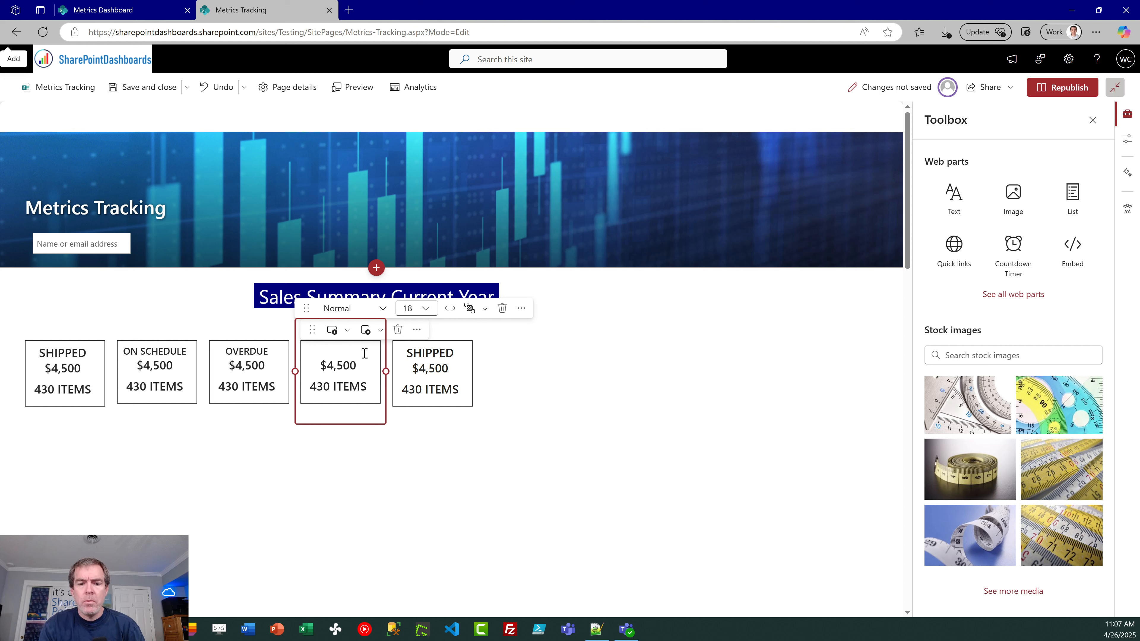
pyautogui.write('PENDING')
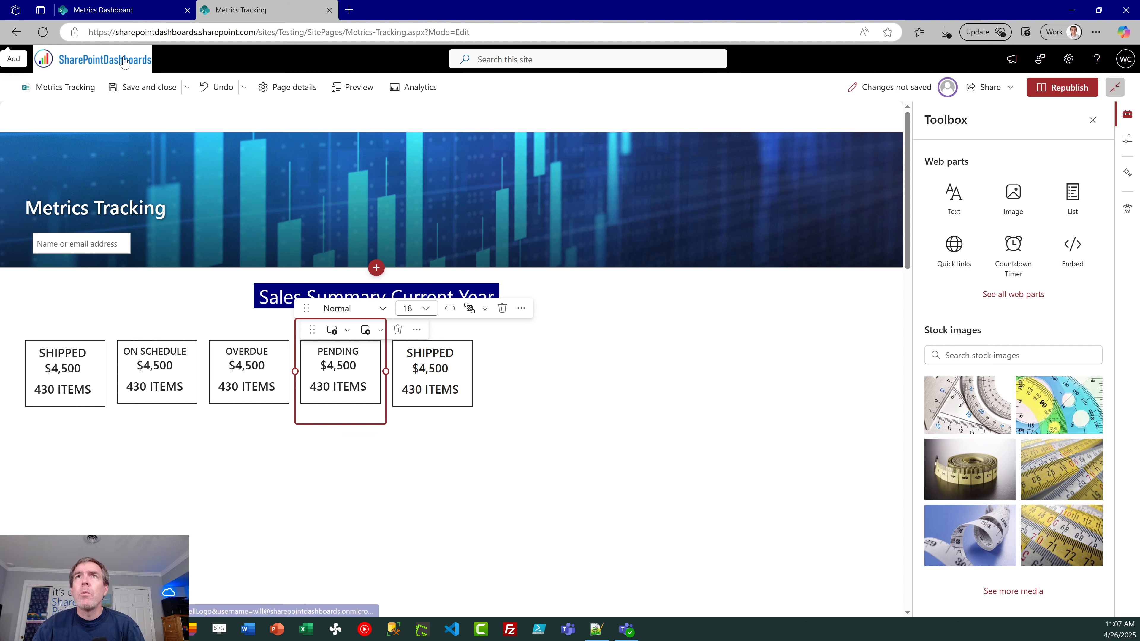
# Step: Look up the last label on the Metrics Dashboard page and change the fifth KPI box's heading to WILL ADVISE
pyautogui.click(152, 6)
pyautogui.click(244, 8)
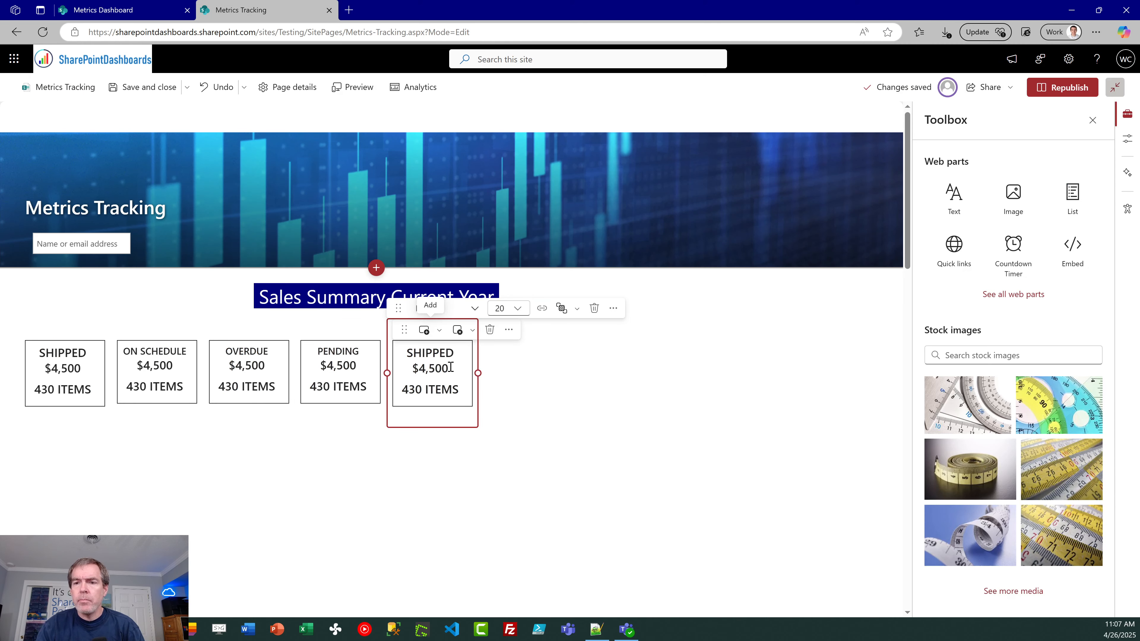
pyautogui.press('BackSpace')
pyautogui.press('BackSpace')
pyautogui.press('BackSpace')
pyautogui.press('BackSpace')
pyautogui.press('BackSpace')
pyautogui.press('BackSpace')
pyautogui.press('BackSpace')
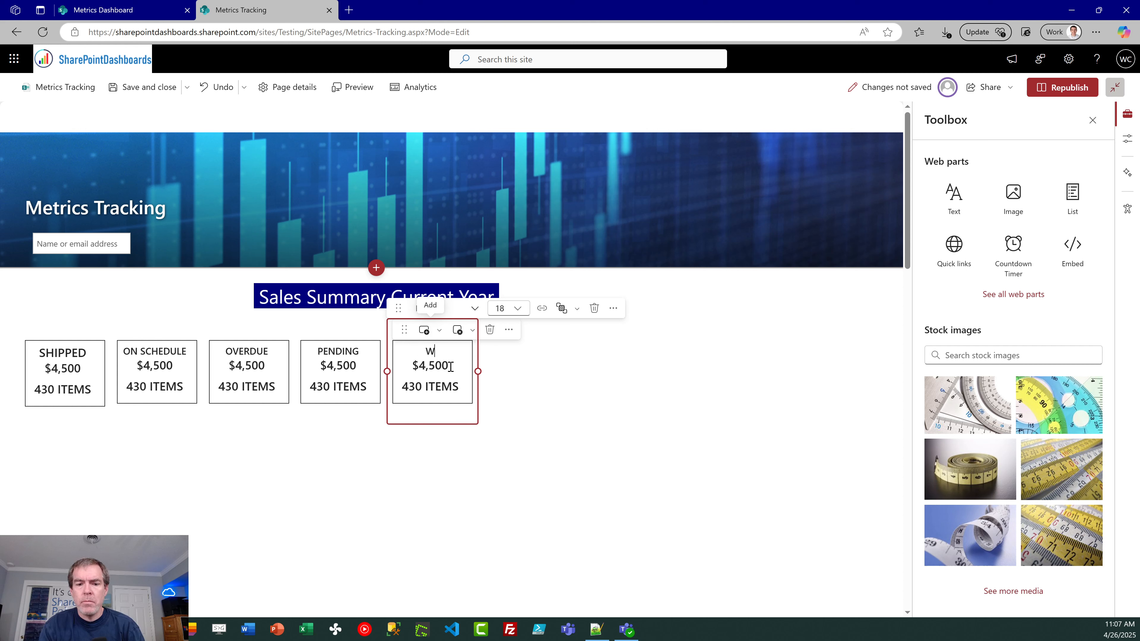
pyautogui.write('WILL ADVISE')
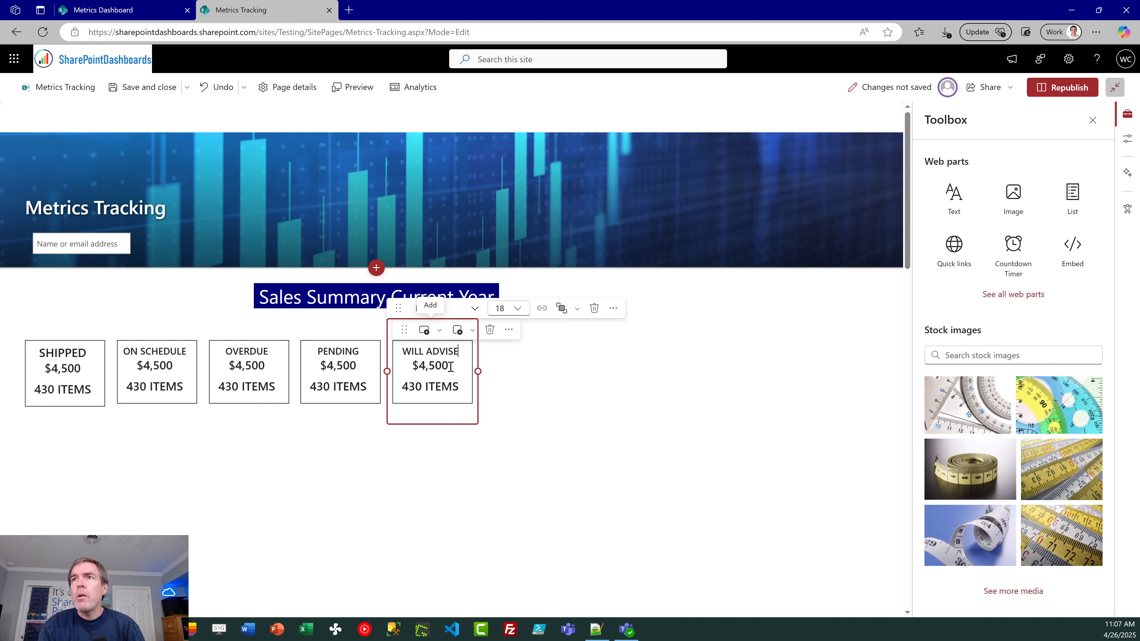
pyautogui.click(528, 449)
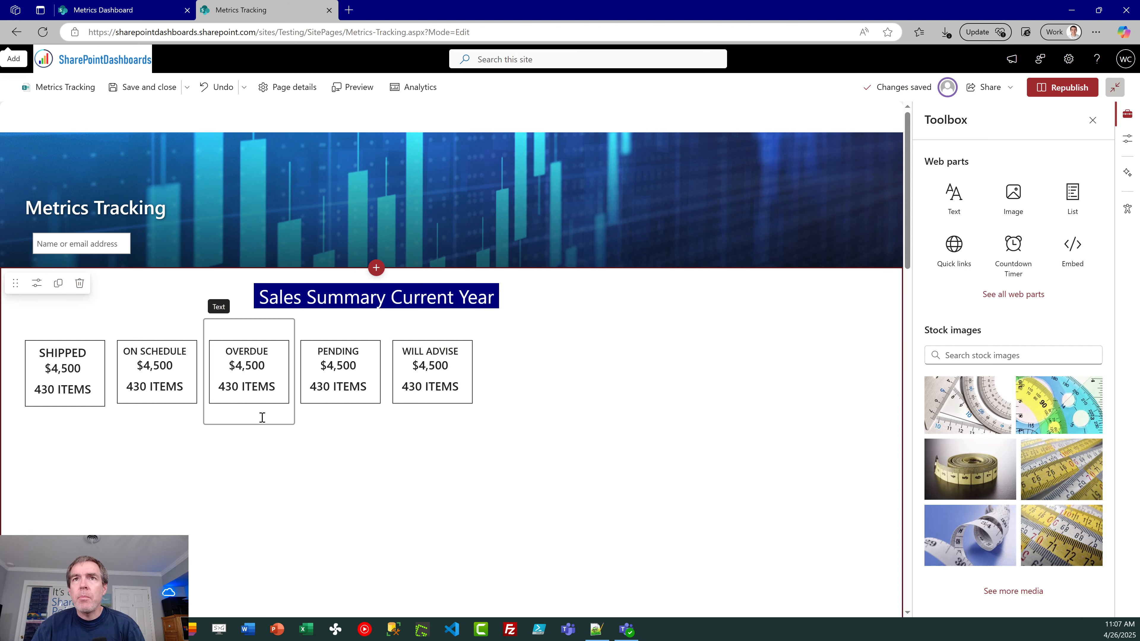
# Step: Retype the heading of the first KPI box as SHIPPED
pyautogui.click(74, 387)
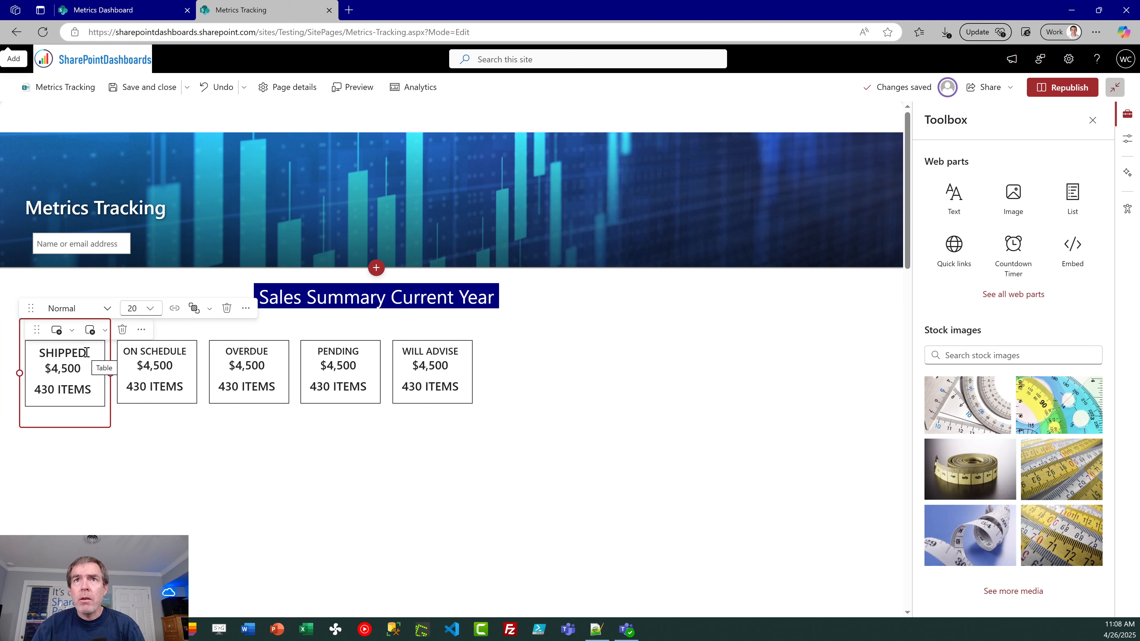
pyautogui.click(87, 352)
pyautogui.moveTo(87, 352); pyautogui.dragTo(38, 352)
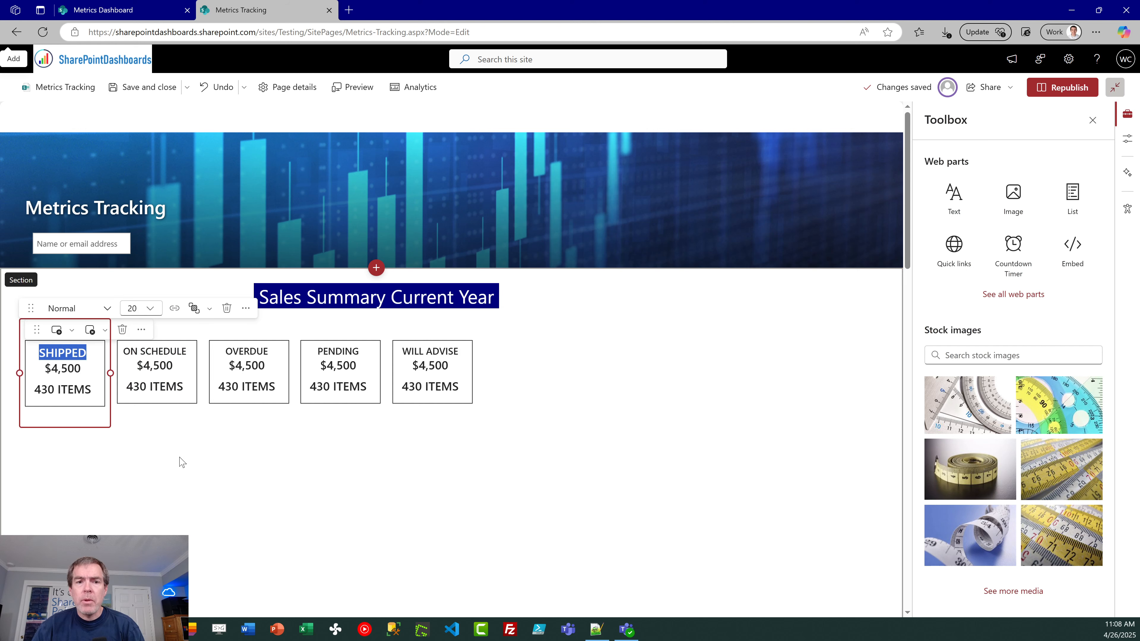
pyautogui.write('SHIPPER')
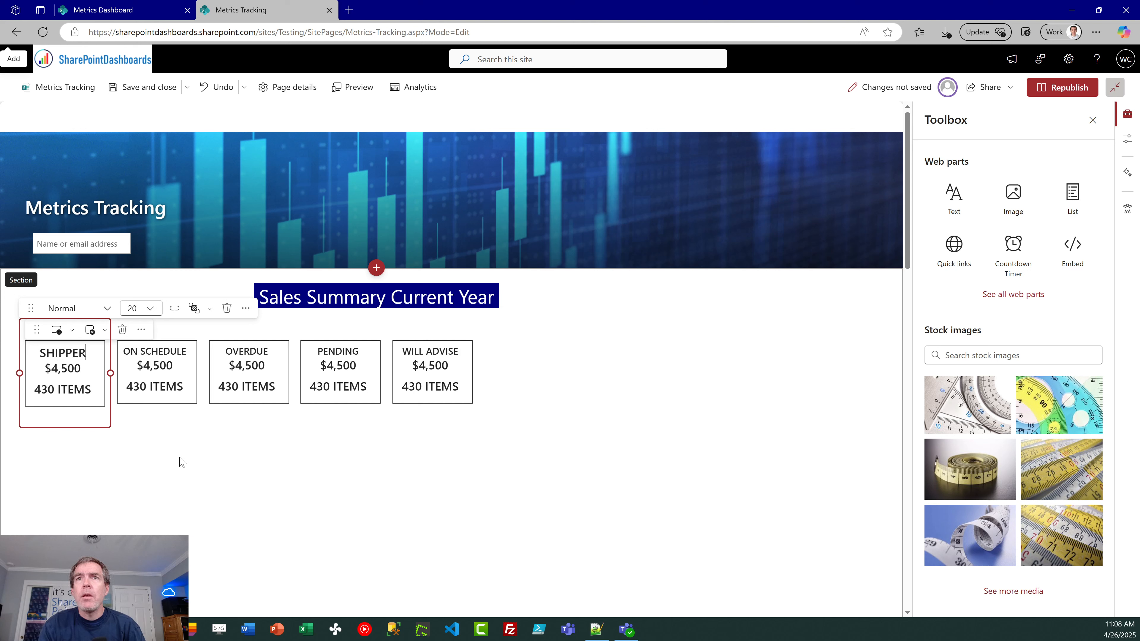
pyautogui.hotkey('shift', 'Left')
pyautogui.hotkey('shift', 'Left')
pyautogui.hotkey('shift', 'Left')
pyautogui.hotkey('shift', 'Left')
pyautogui.hotkey('shift', 'Left')
pyautogui.hotkey('shift', 'Left')
pyautogui.press('Right')
pyautogui.press('BackSpace')
pyautogui.write('D')
# Step: Set the font size of the SHIPPED heading in the first KPI box to 18
pyautogui.hotkey('shift', 'Left')
pyautogui.hotkey('shift', 'Left')
pyautogui.hotkey('shift', 'Left')
pyautogui.hotkey('shift', 'Left')
pyautogui.hotkey('shift', 'Left')
pyautogui.hotkey('shift', 'Left')
pyautogui.hotkey('shift', 'Left')
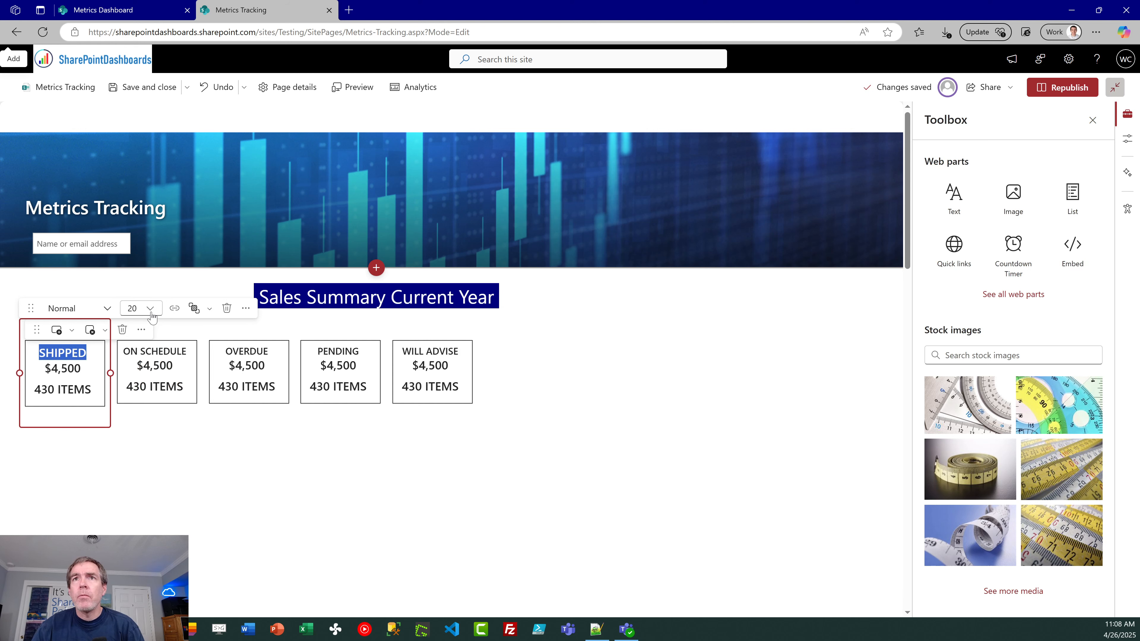
pyautogui.click(143, 309)
pyautogui.click(143, 409)
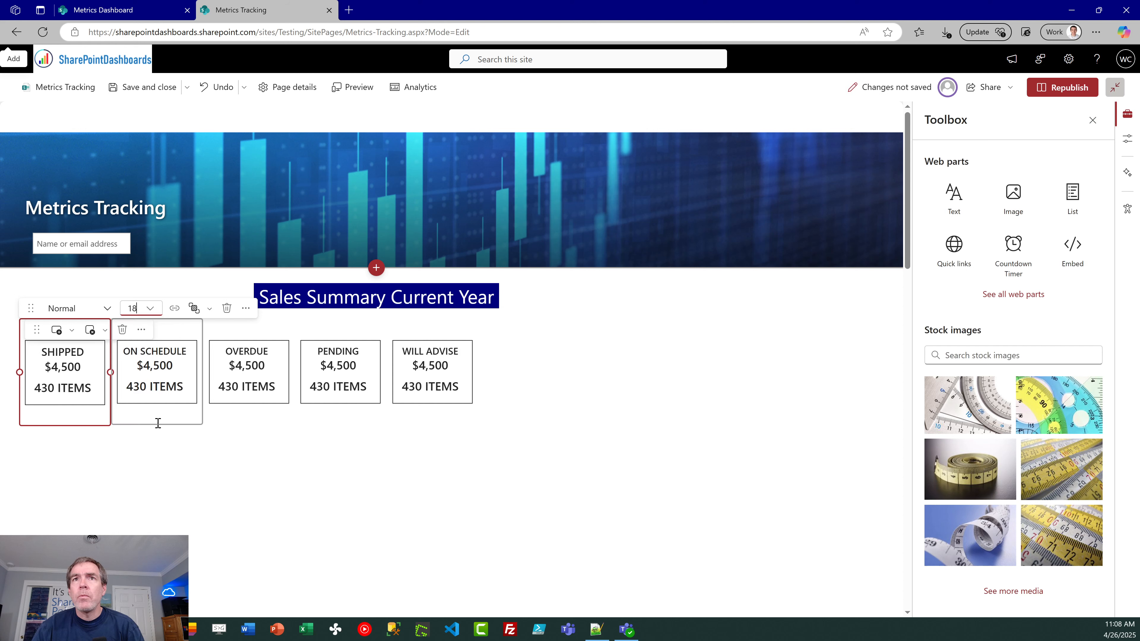
pyautogui.click(187, 477)
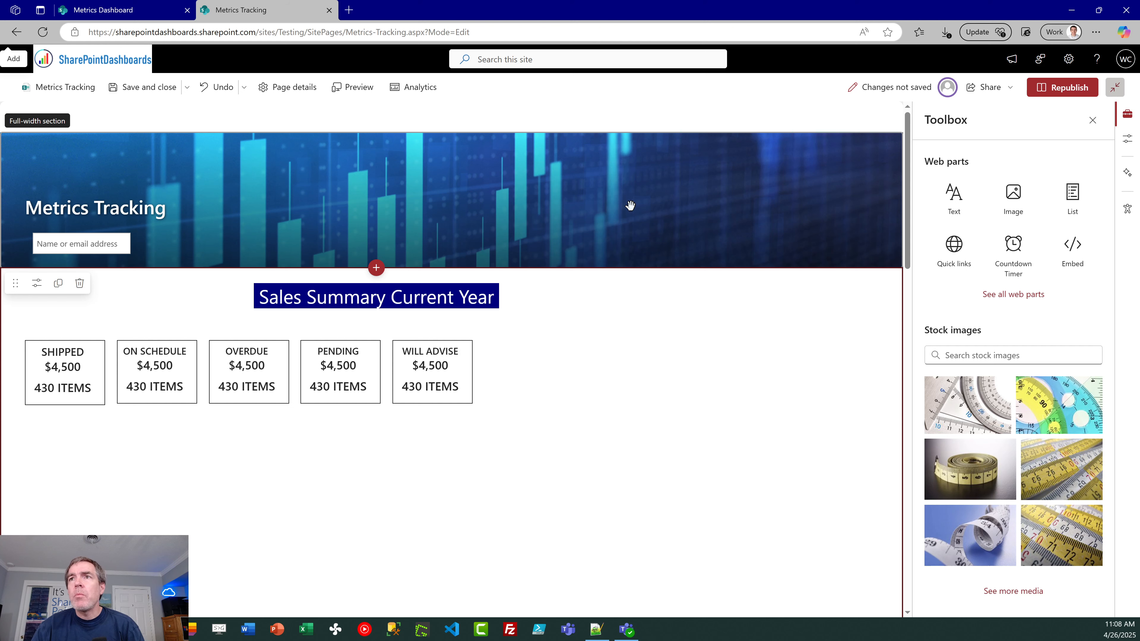
# Step: Check the chart layout on the Metrics Dashboard page and add a List web part showing the Monthly Sales list below the KPI boxes
pyautogui.click(130, 13)
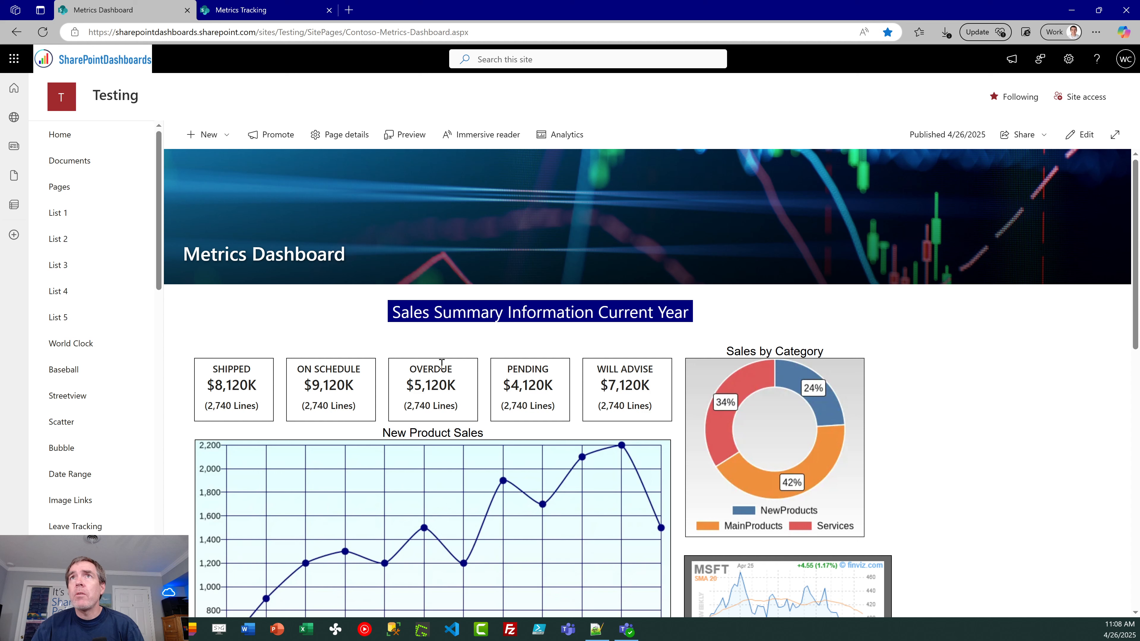
pyautogui.click(272, 12)
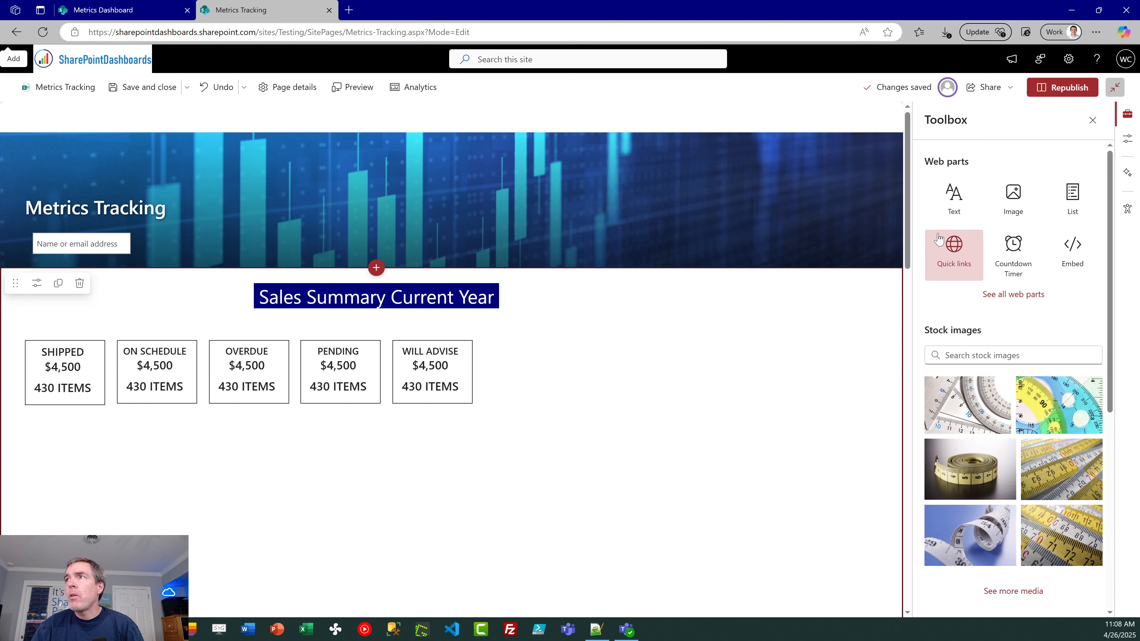
pyautogui.click(1035, 295)
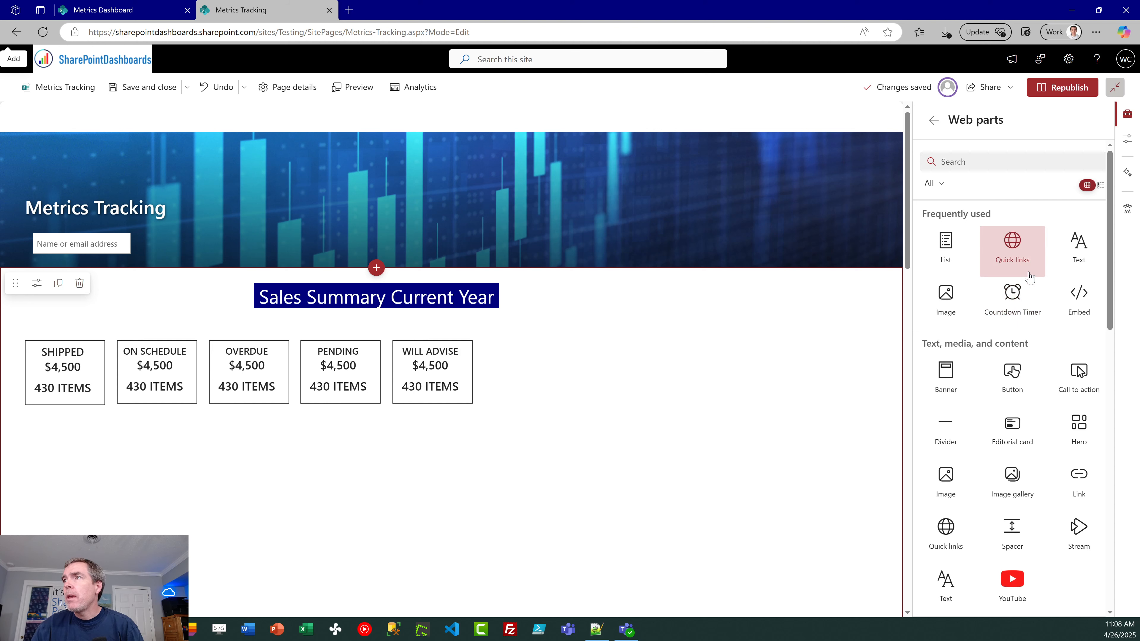
pyautogui.click(945, 249)
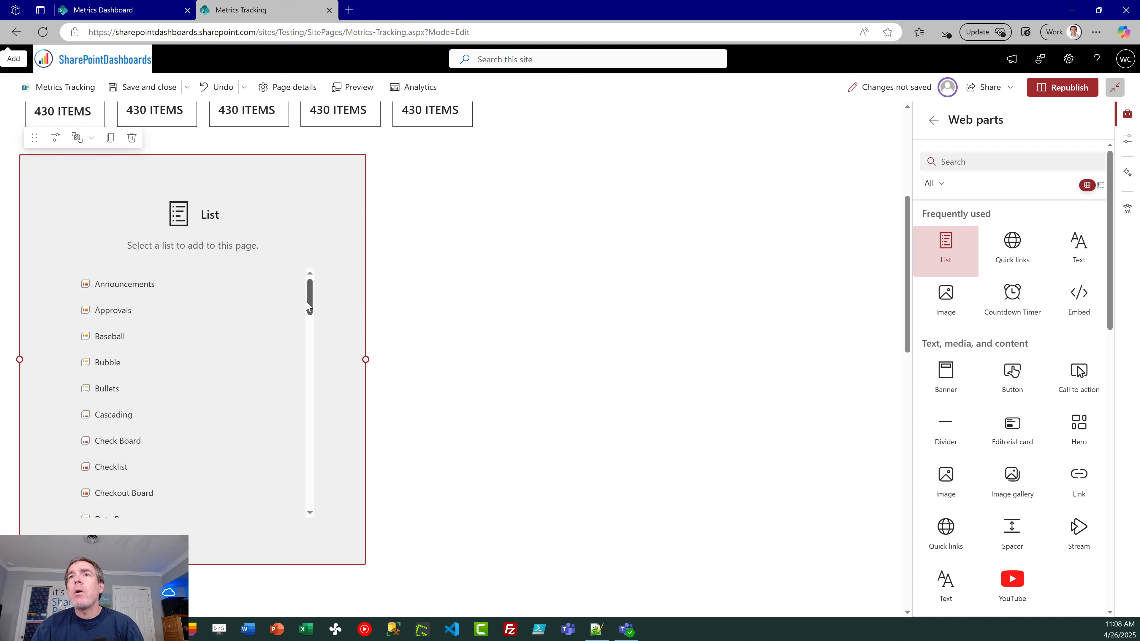
pyautogui.moveTo(309, 299); pyautogui.dragTo(316, 391)
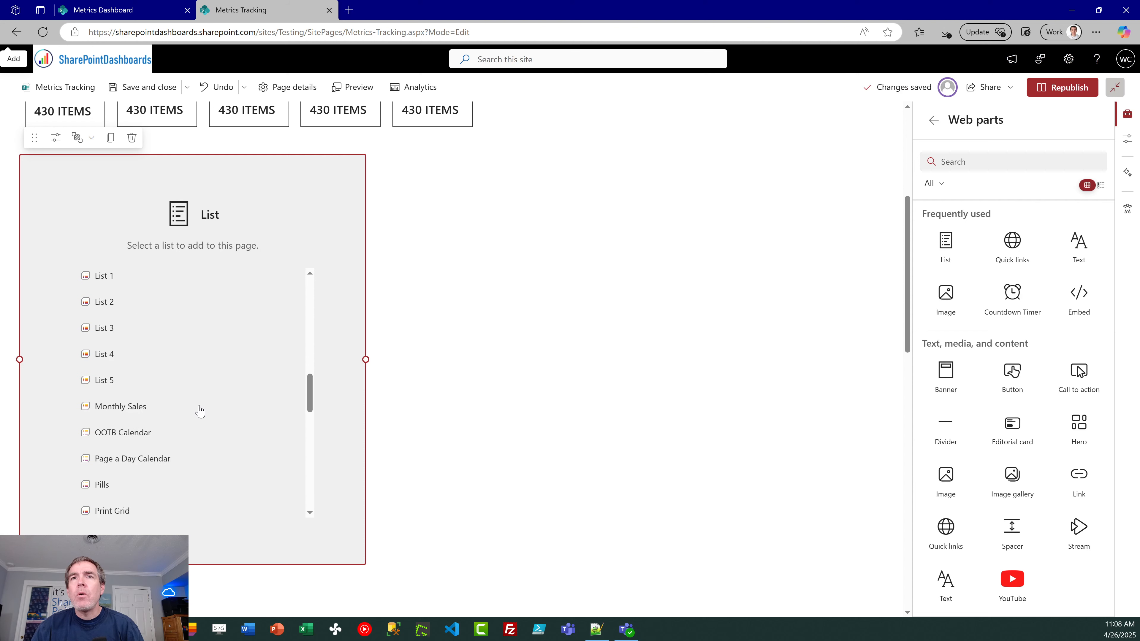
pyautogui.click(128, 410)
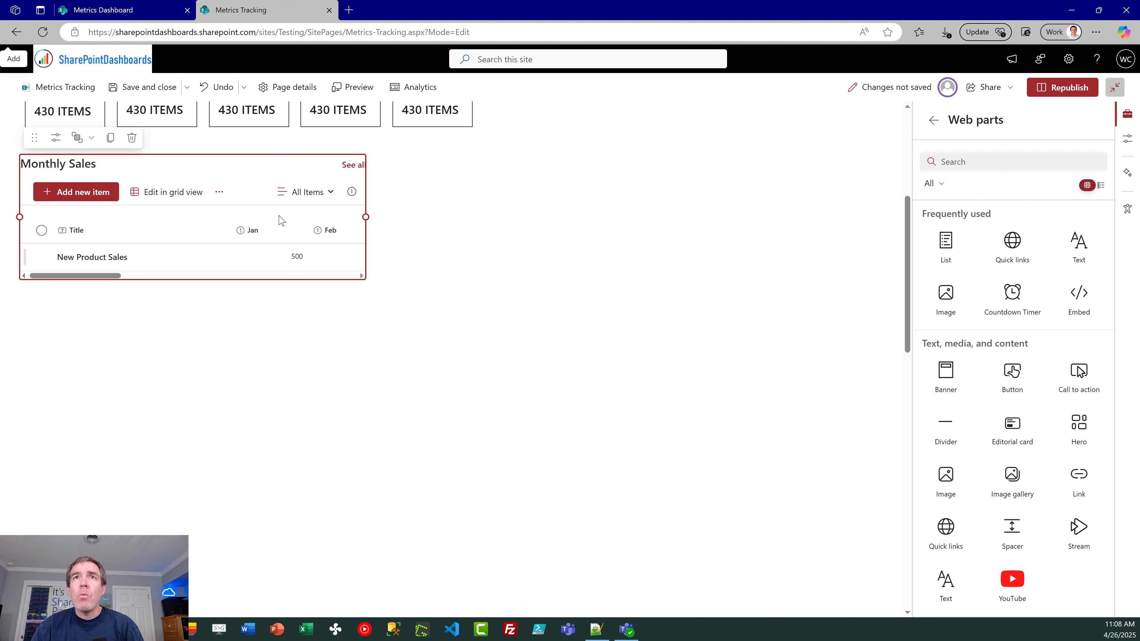
# Step: Configure the Monthly Sales list web part to use the Line Chart view with the command bar and "See all" button hidden
pyautogui.click(57, 141)
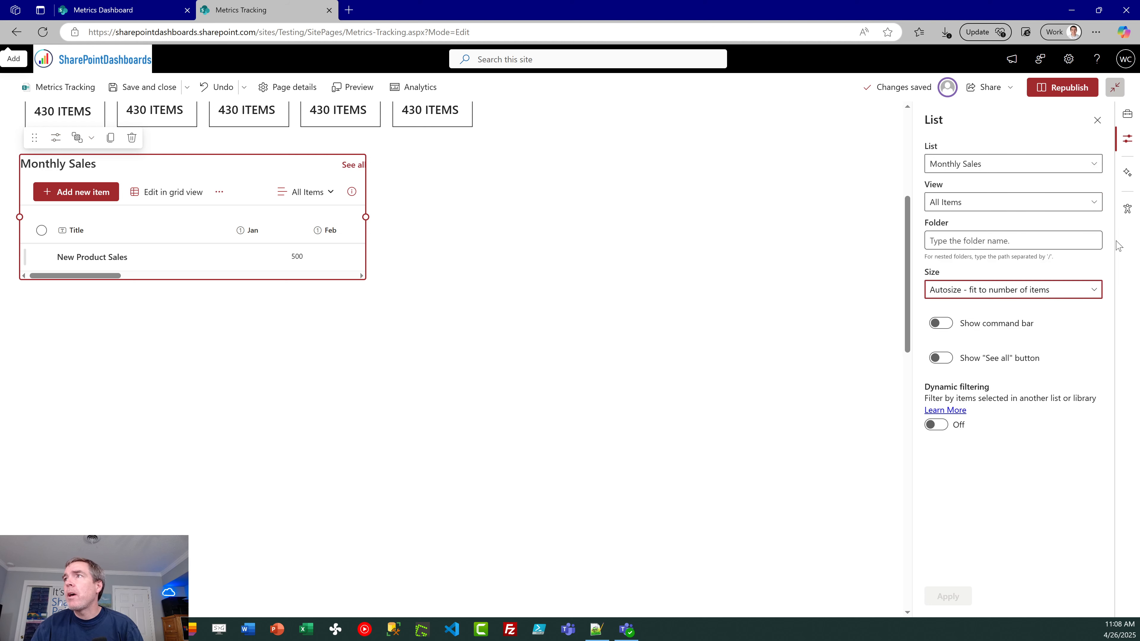
pyautogui.click(1089, 203)
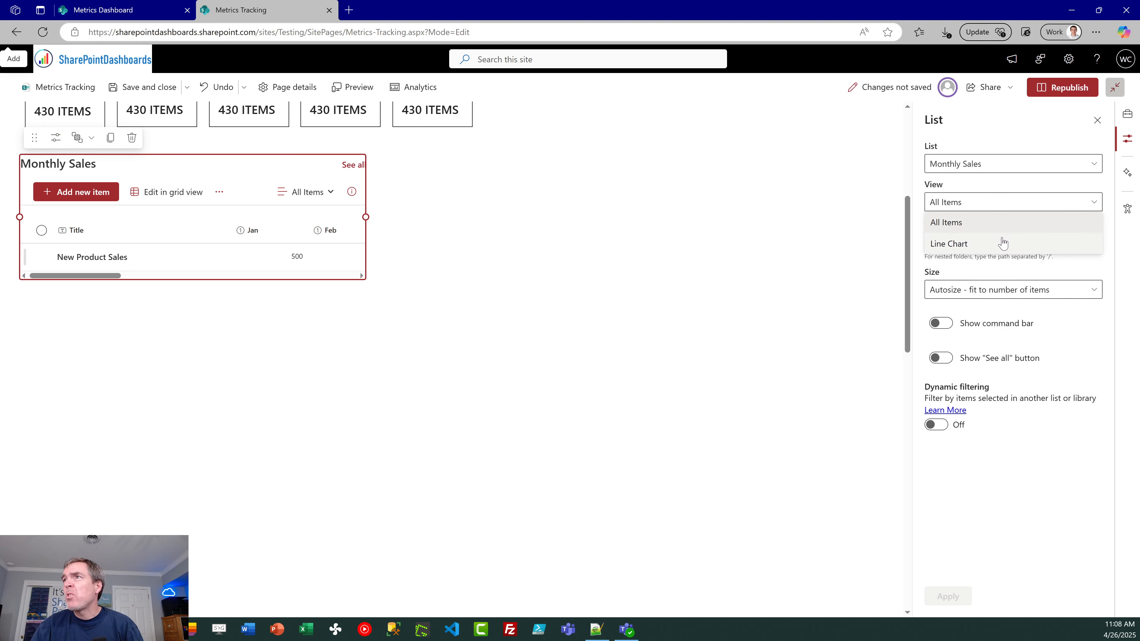
pyautogui.click(995, 248)
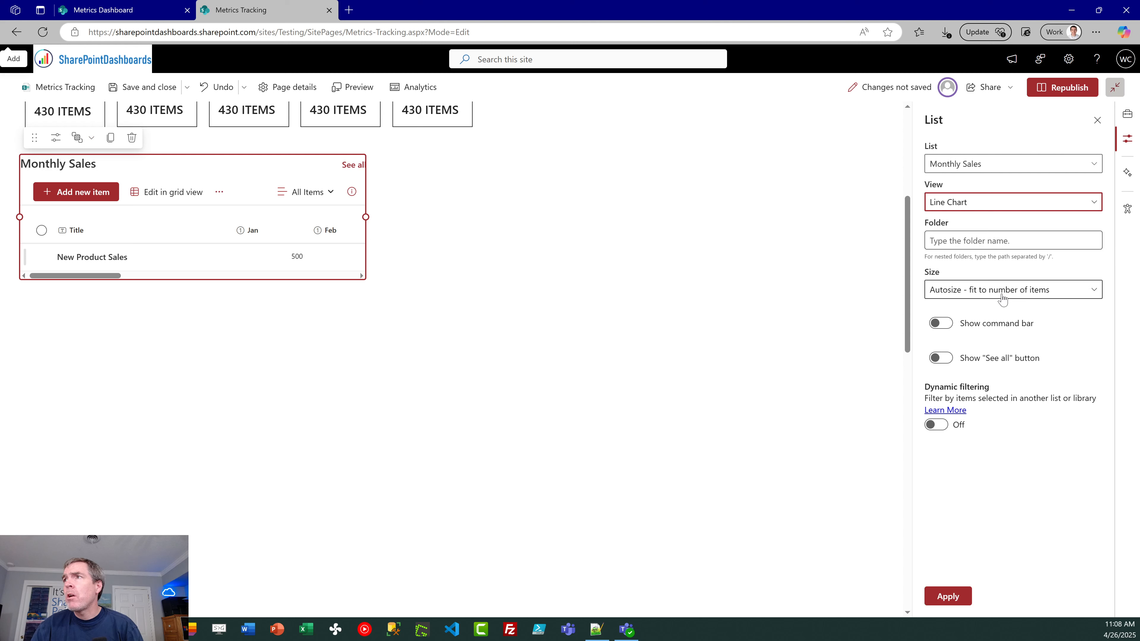
pyautogui.click(941, 323)
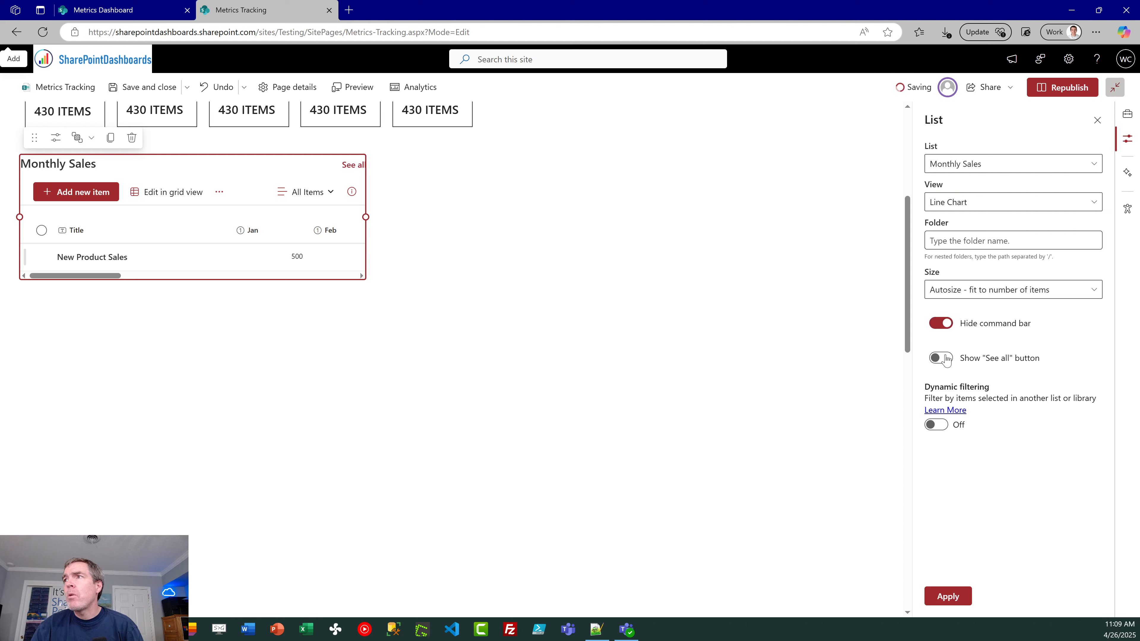
pyautogui.click(939, 362)
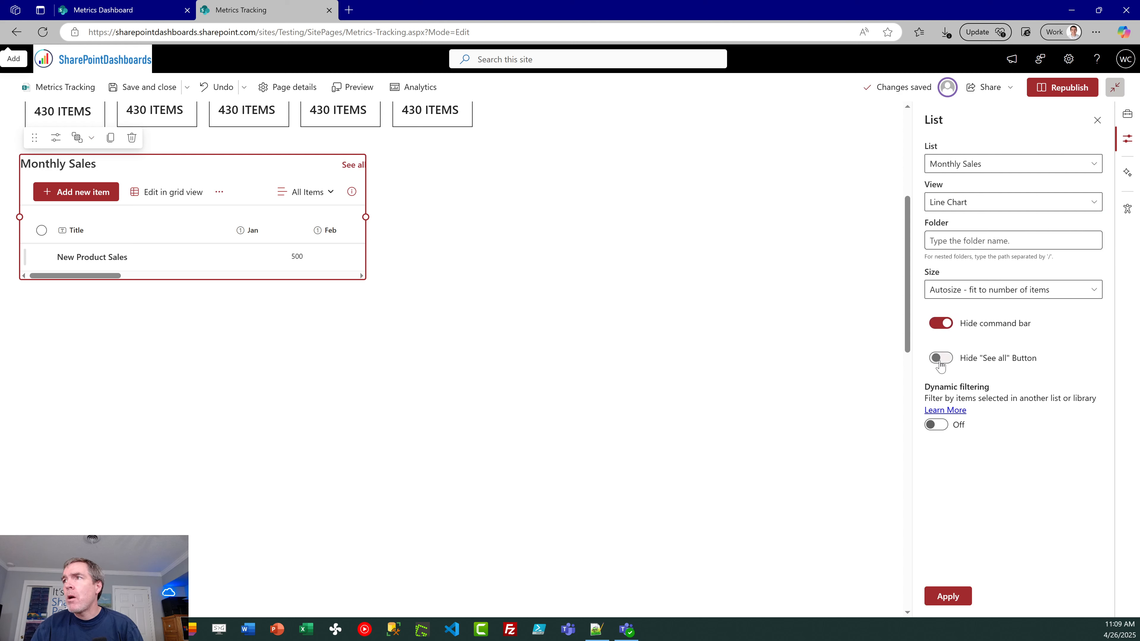
pyautogui.click(953, 599)
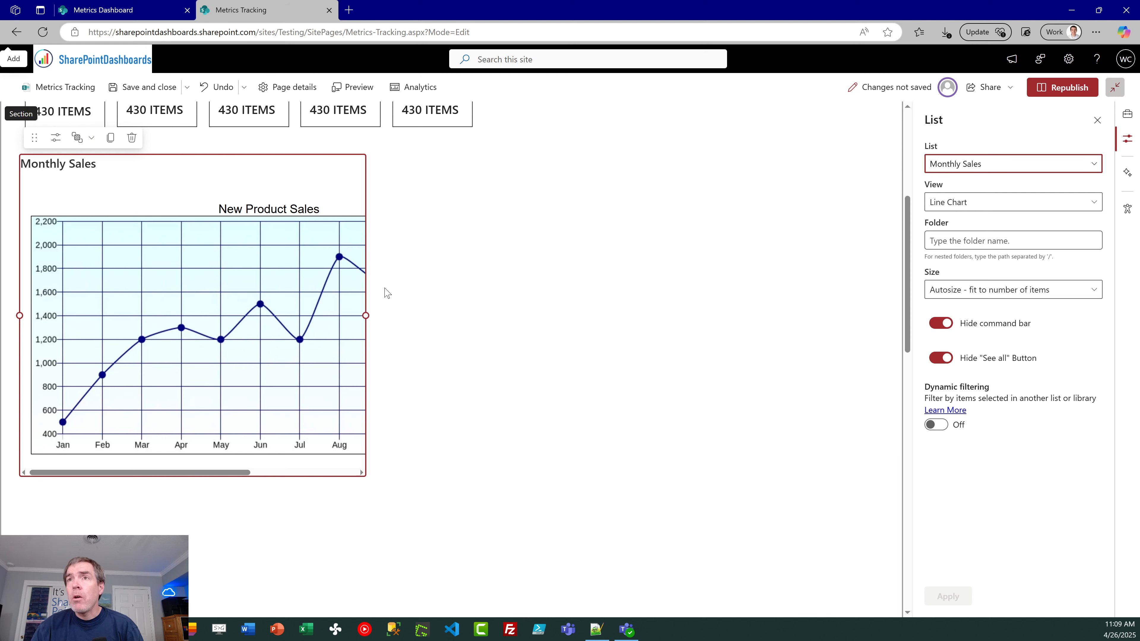
# Step: Widen the Monthly Sales web part to fit the whole line chart through December and clear its title
pyautogui.moveTo(366, 315); pyautogui.dragTo(519, 329)
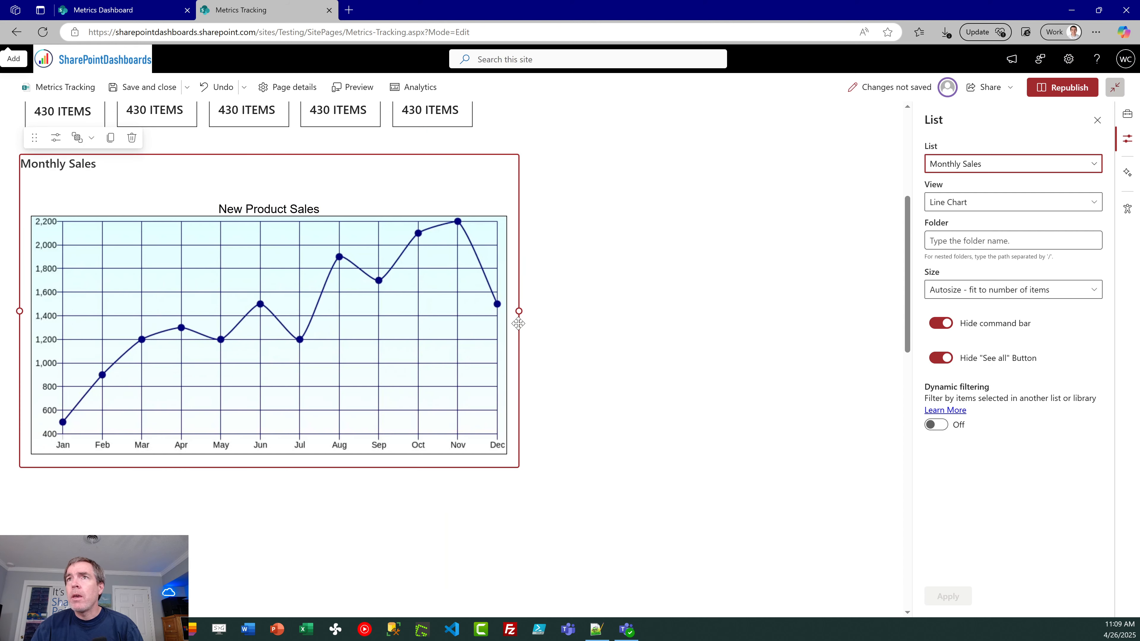
pyautogui.click(99, 171)
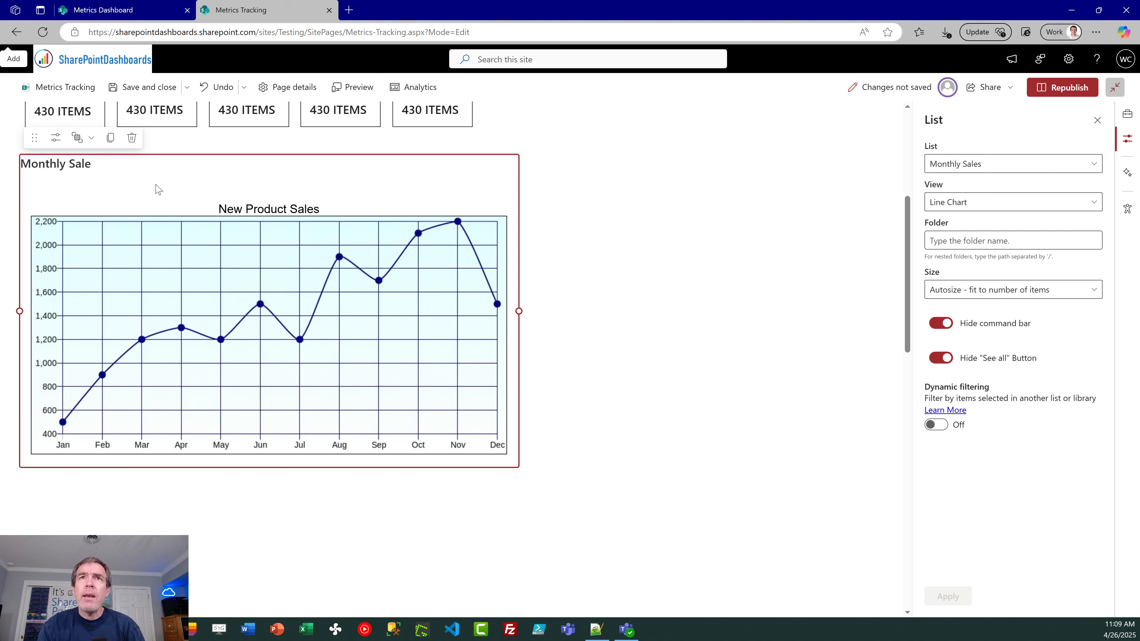
pyautogui.press('BackSpace')
pyautogui.press('BackSpace')
pyautogui.press('BackSpace')
pyautogui.press('BackSpace')
pyautogui.press('BackSpace')
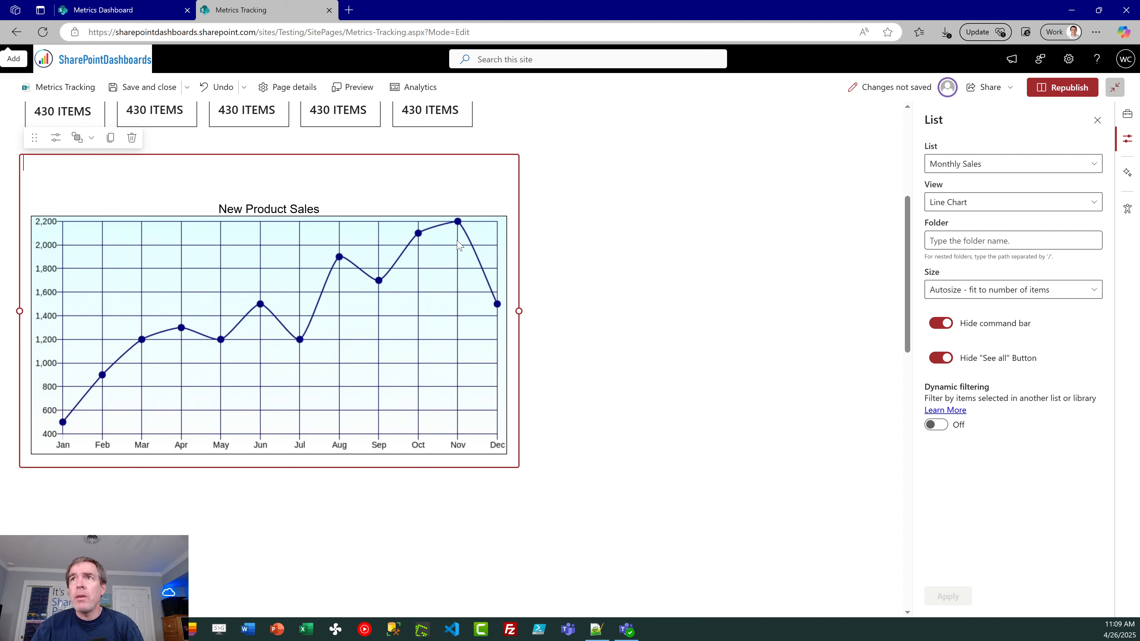
pyautogui.click(625, 268)
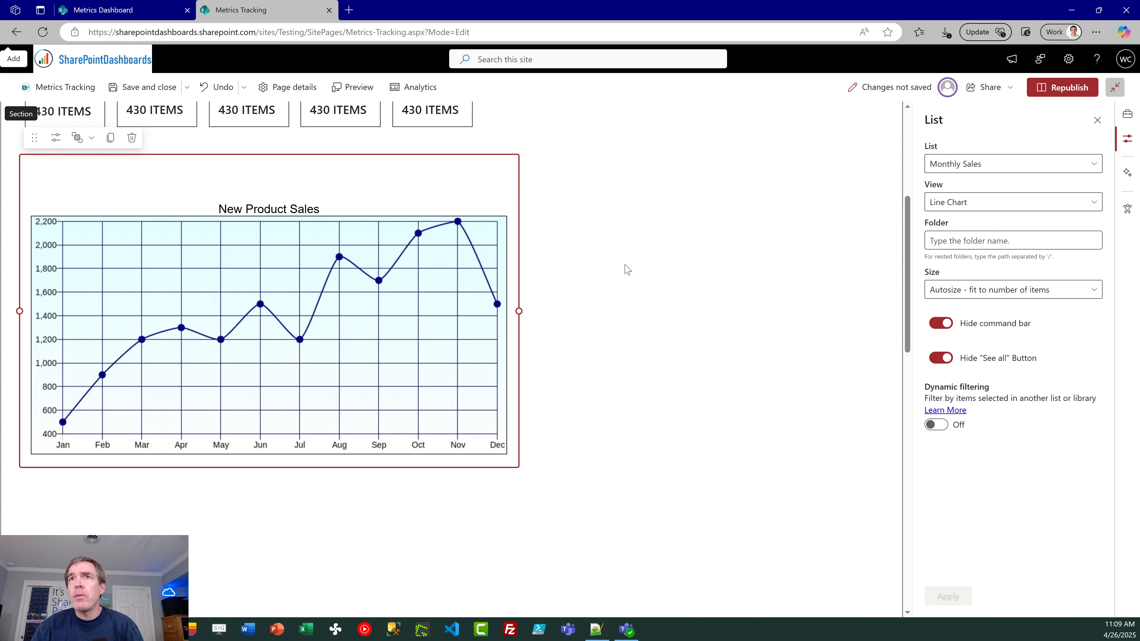
# Step: Move the New Product Sales chart up so it sits directly beneath the row of KPI boxes
pyautogui.click(431, 265)
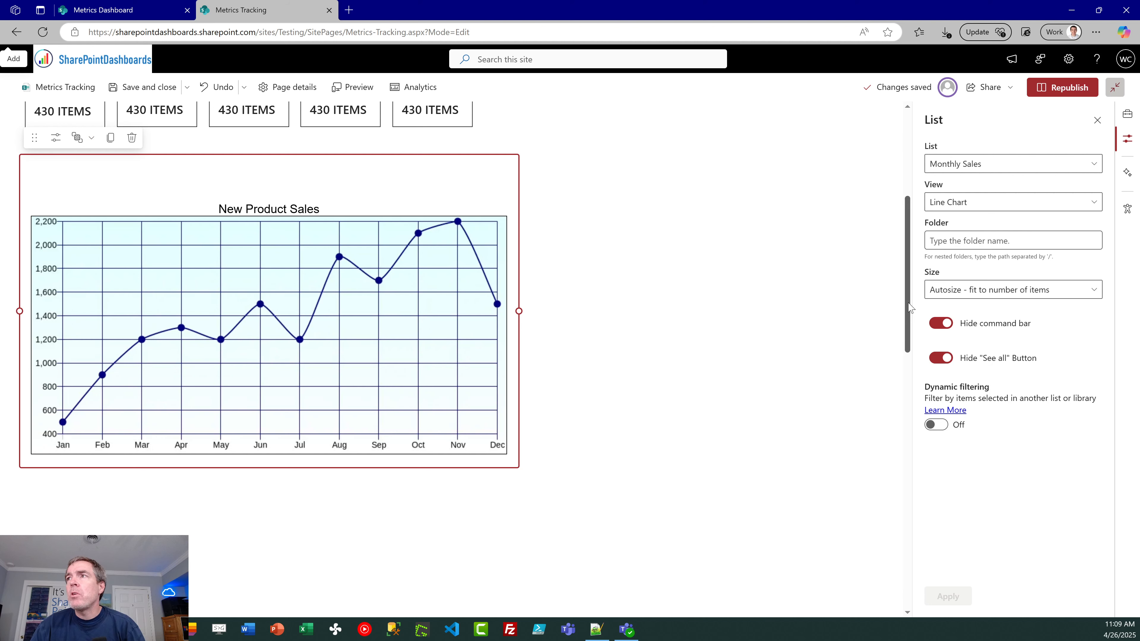
pyautogui.scroll(4, 808, 323)
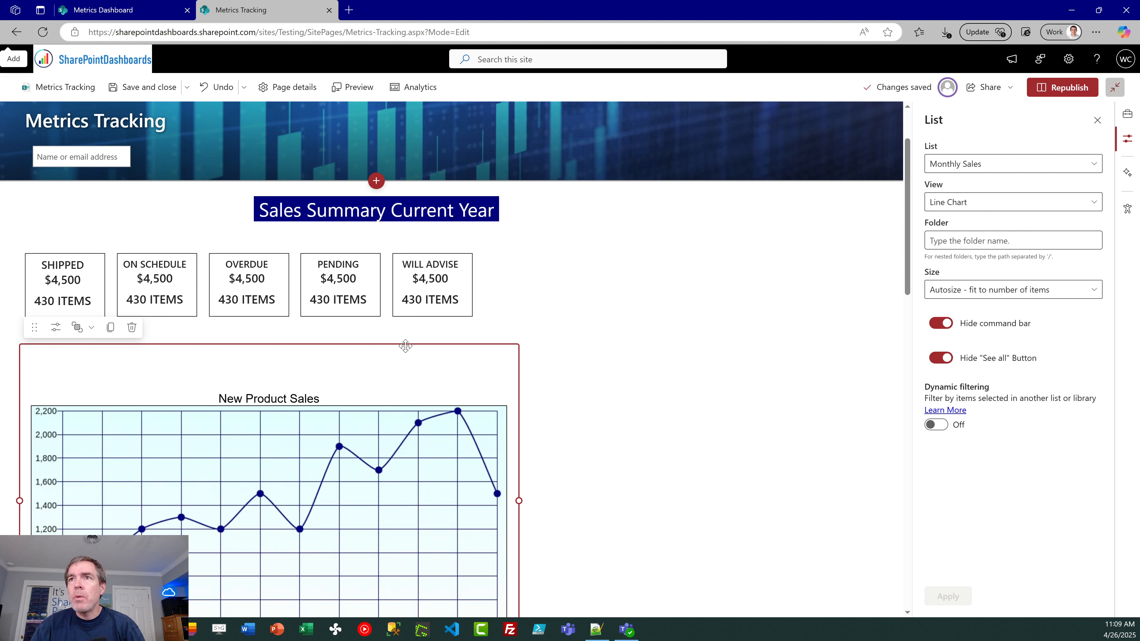
pyautogui.moveTo(405, 346); pyautogui.dragTo(409, 292)
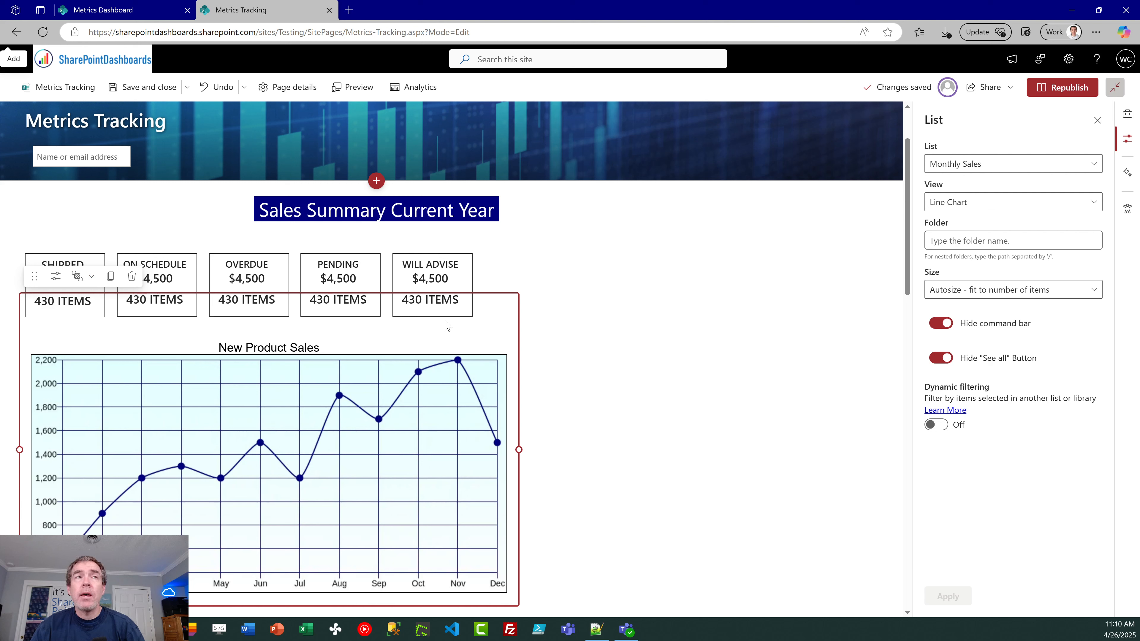
# Step: Check the chart arrangement on the Metrics Dashboard page and add a List web part showing the Sales by Category list to Metrics Tracking
pyautogui.click(148, 11)
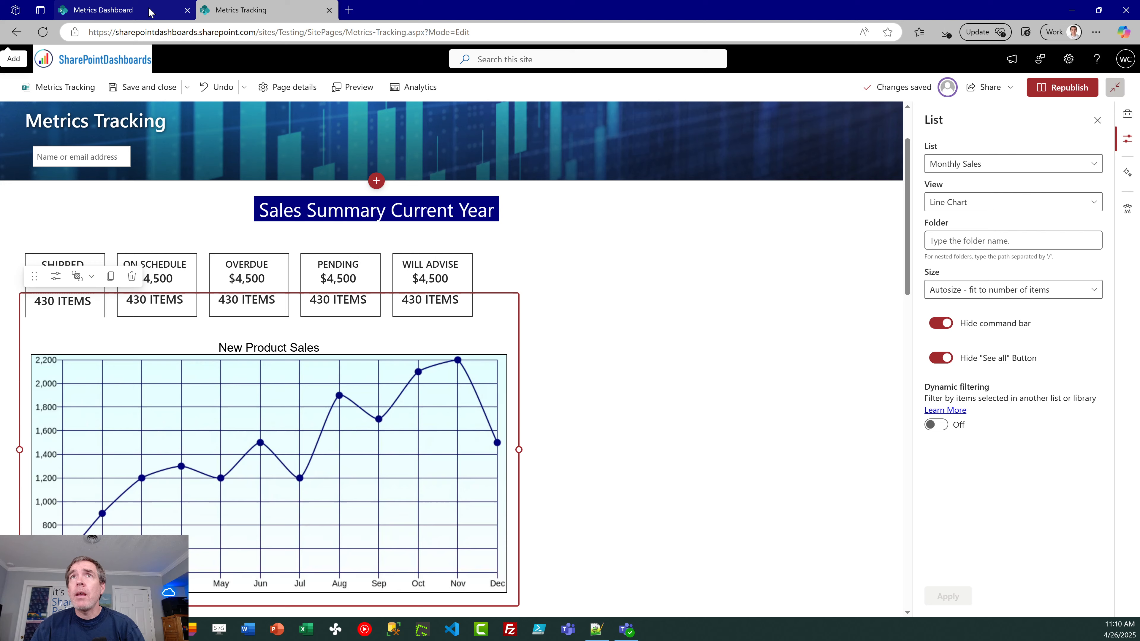
pyautogui.click(244, 11)
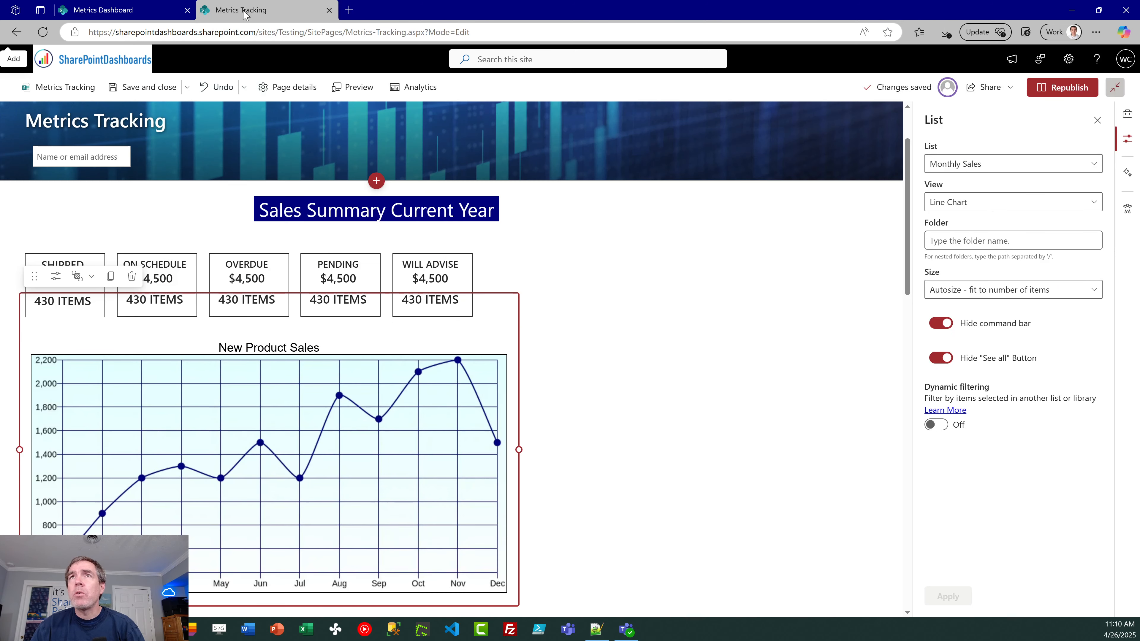
pyautogui.click(596, 313)
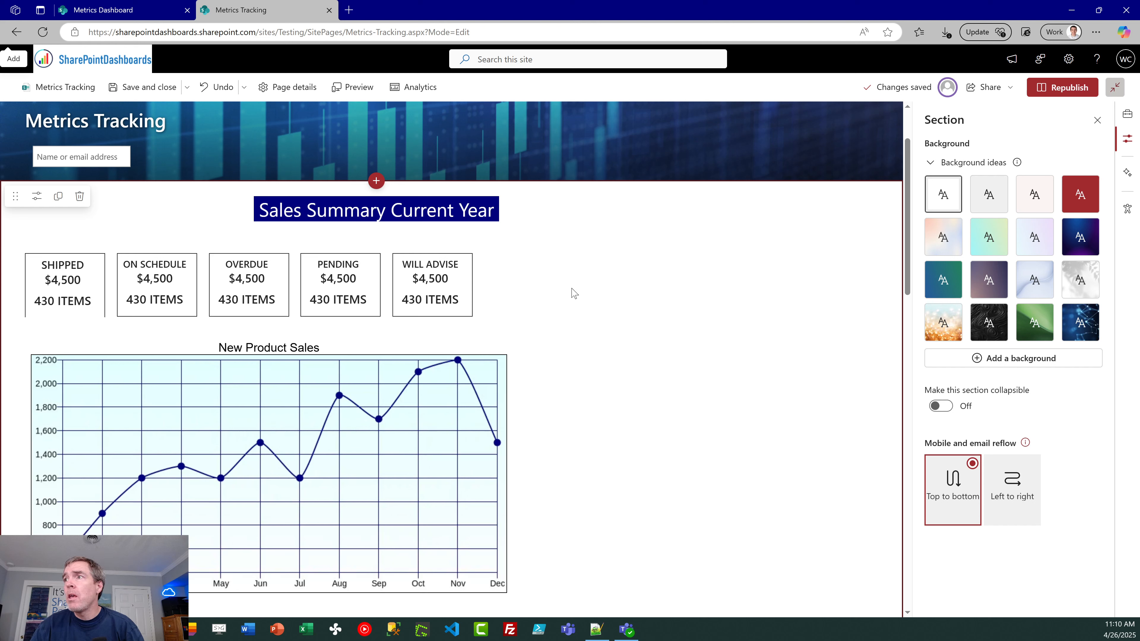
pyautogui.click(1129, 115)
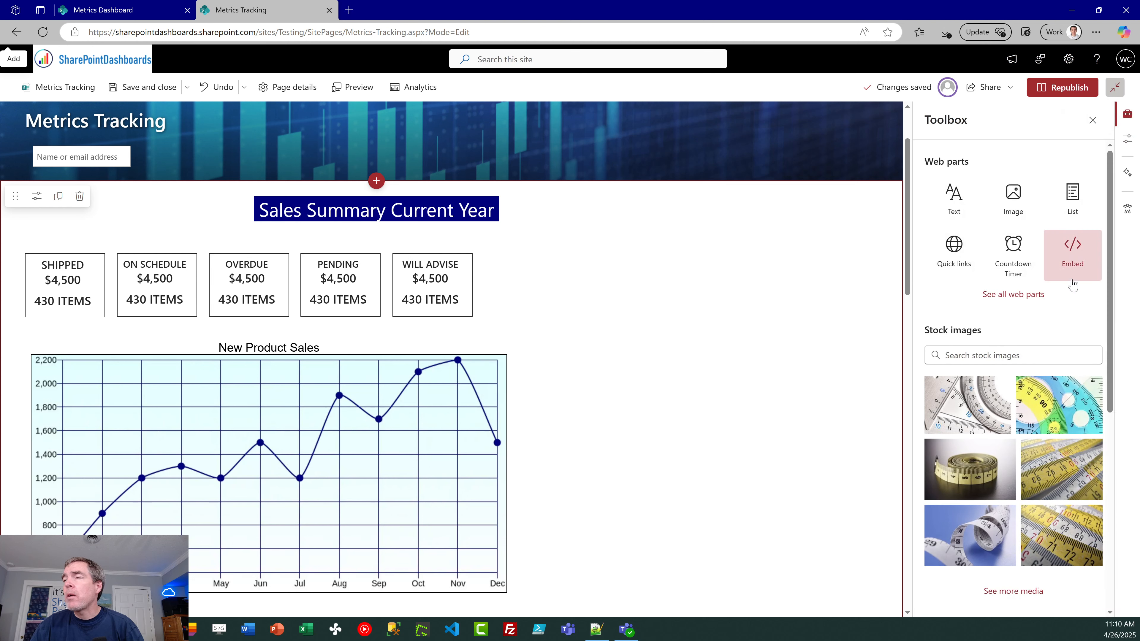
pyautogui.click(994, 294)
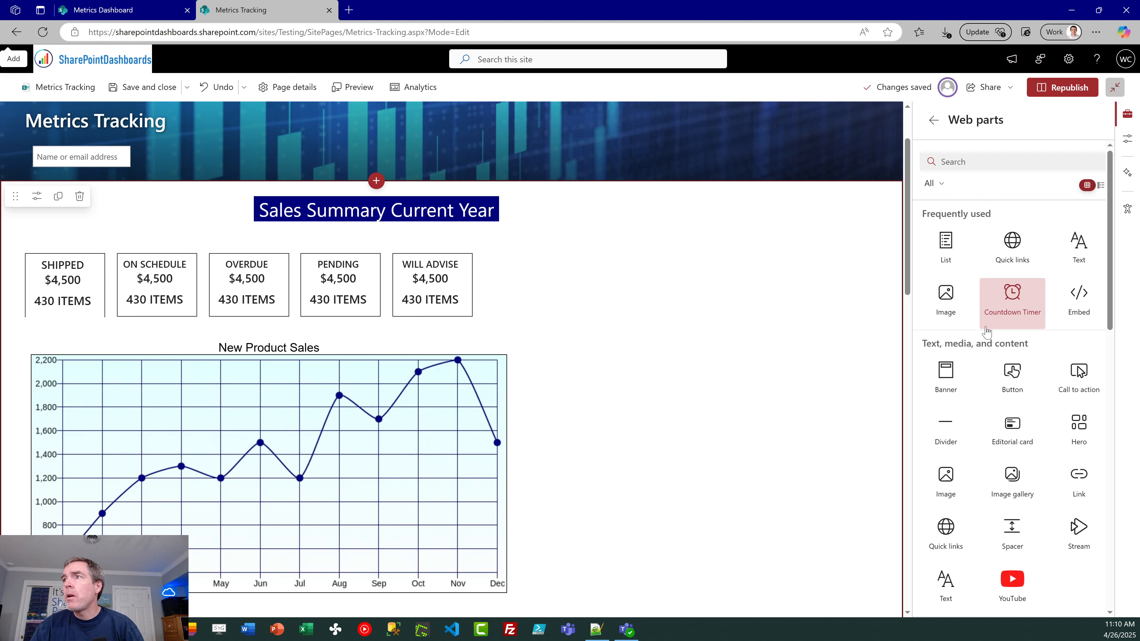
pyautogui.click(943, 246)
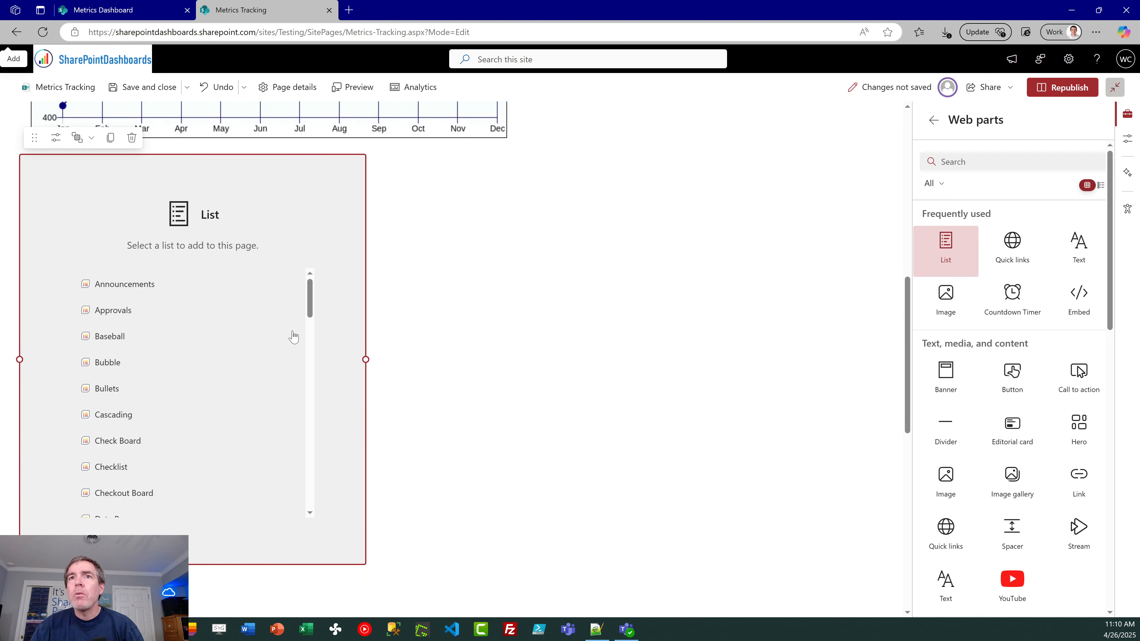
pyautogui.moveTo(313, 314); pyautogui.dragTo(318, 446)
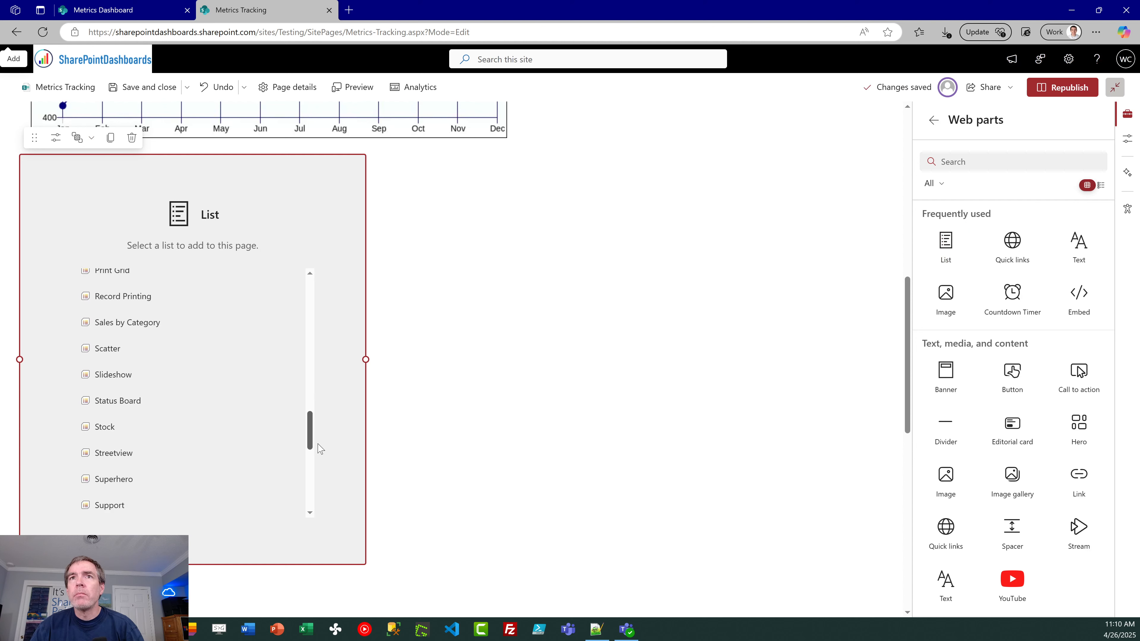
pyautogui.click(149, 323)
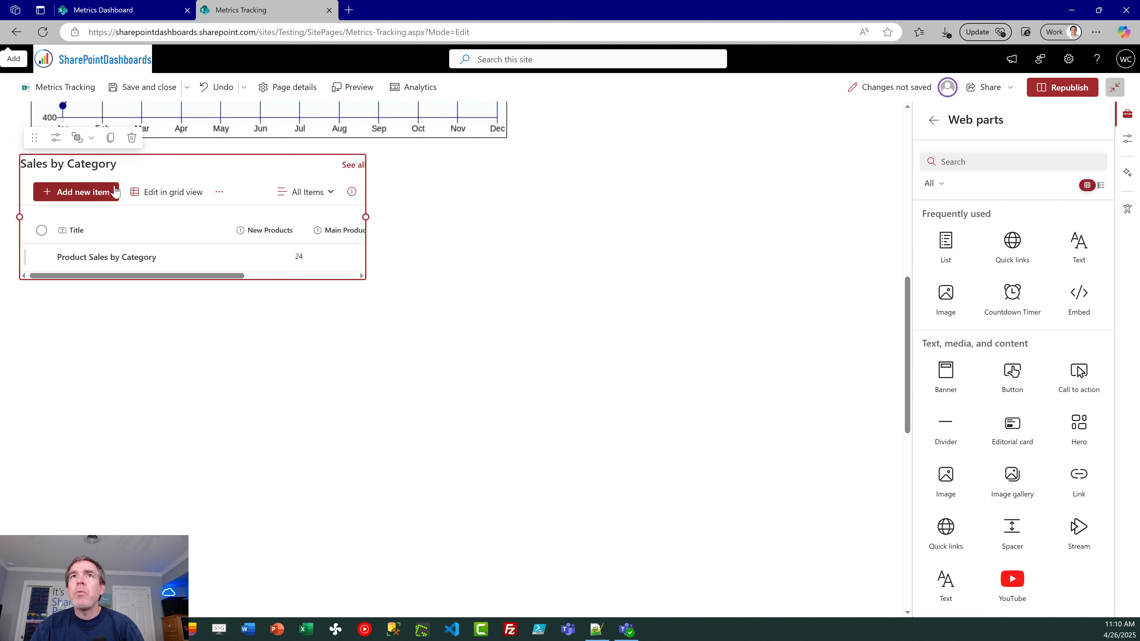
# Step: Configure the Sales by Category web part to use the Pie view with the command bar and "See all" button hidden
pyautogui.click(56, 137)
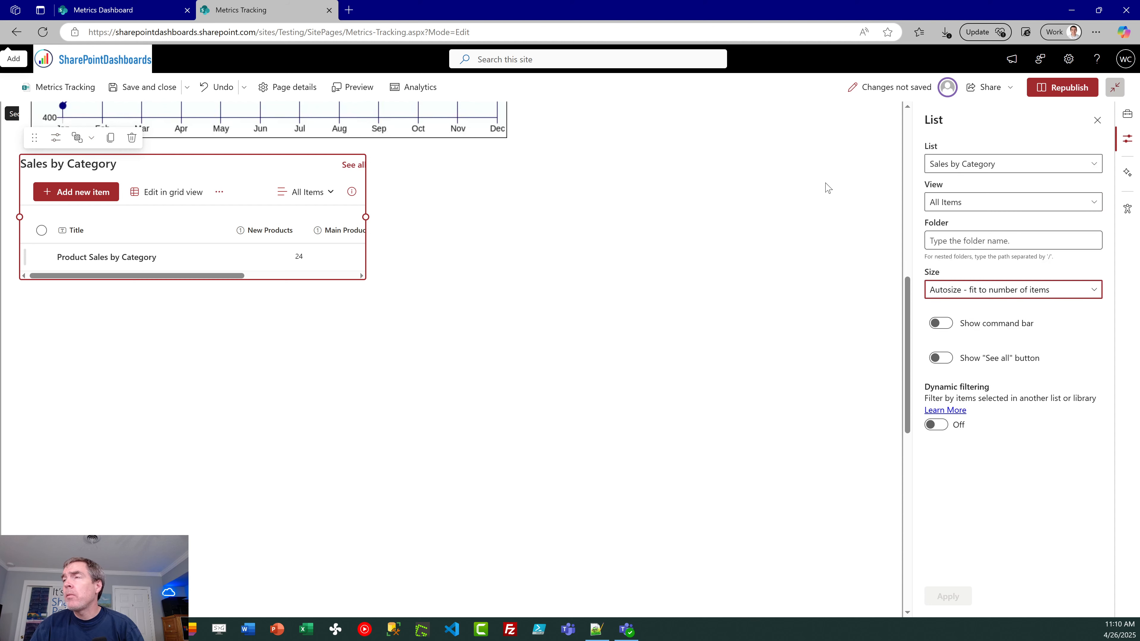
pyautogui.click(1032, 202)
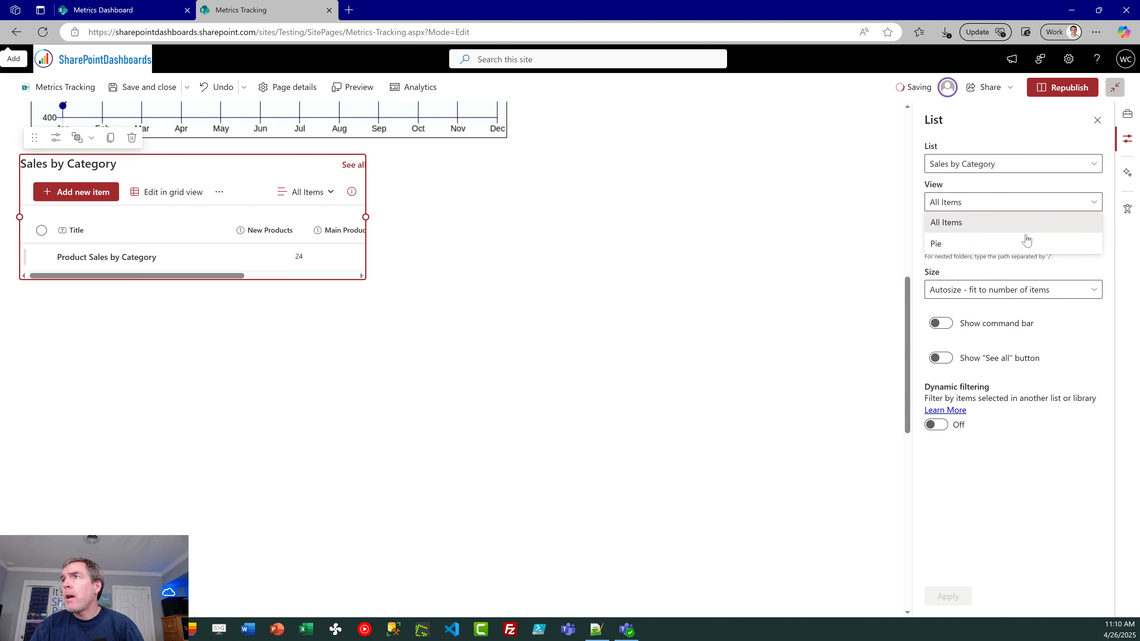
pyautogui.click(987, 244)
pyautogui.click(938, 326)
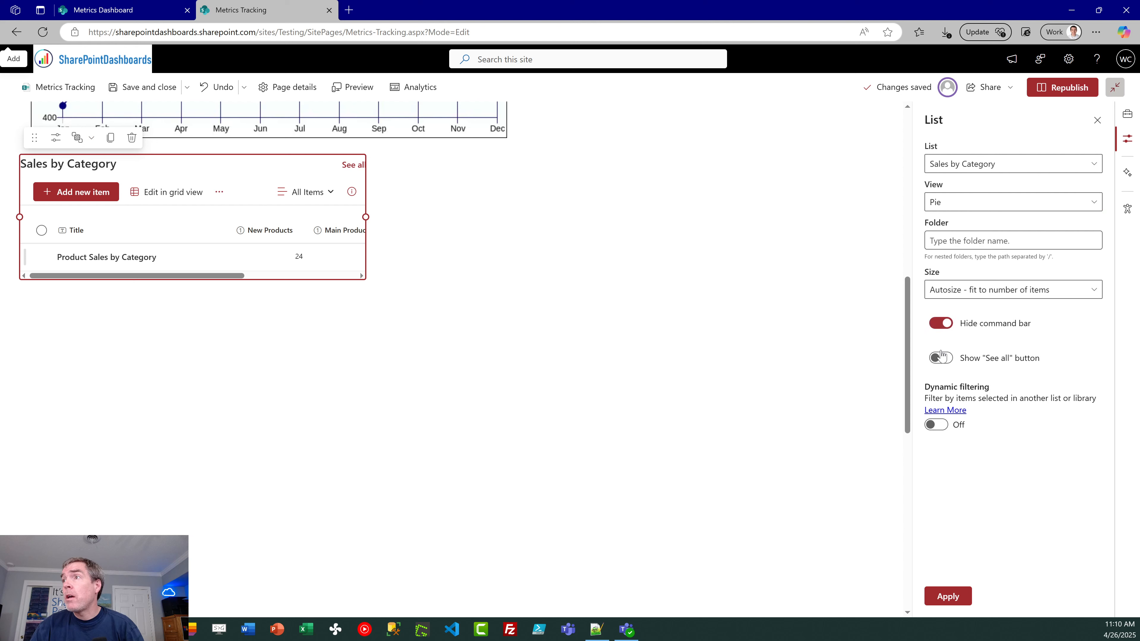
pyautogui.click(941, 358)
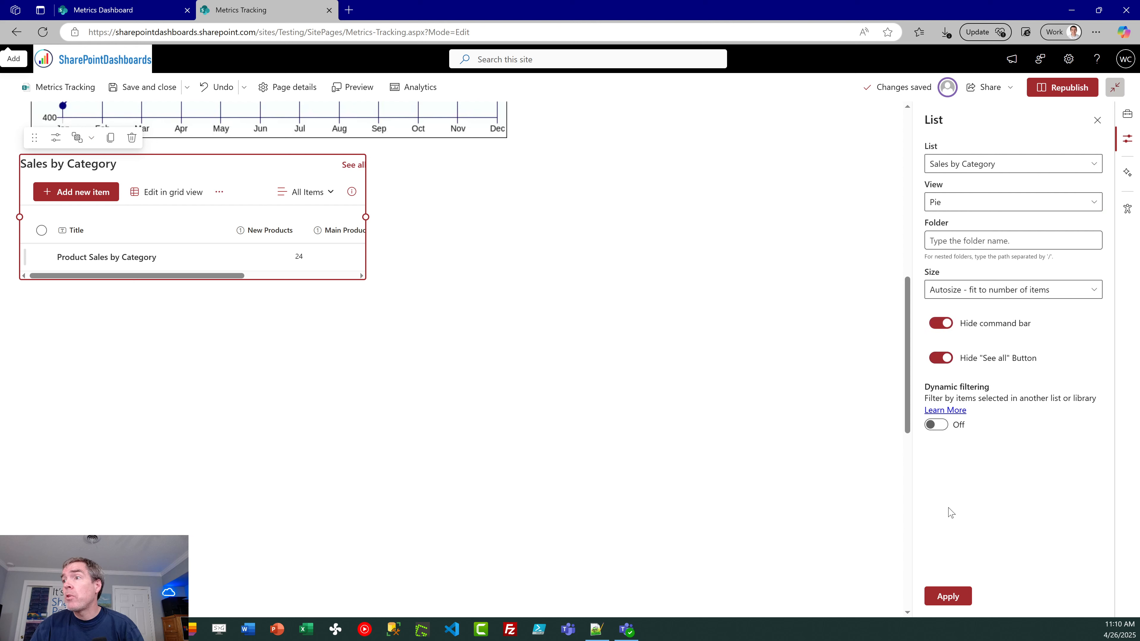
pyautogui.click(944, 600)
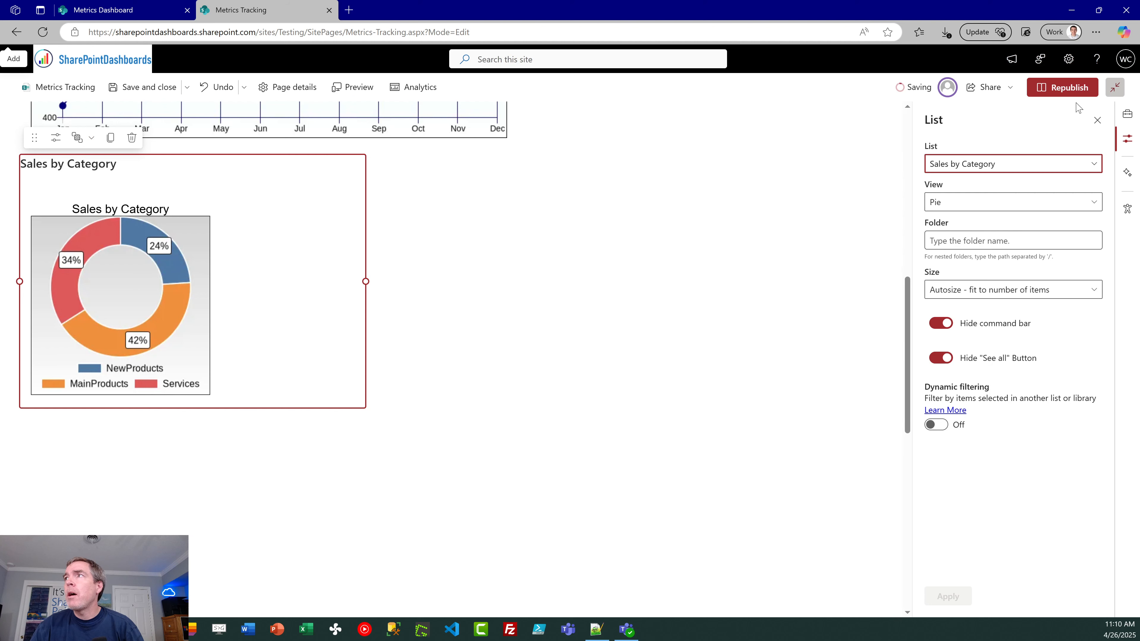
pyautogui.click(1097, 120)
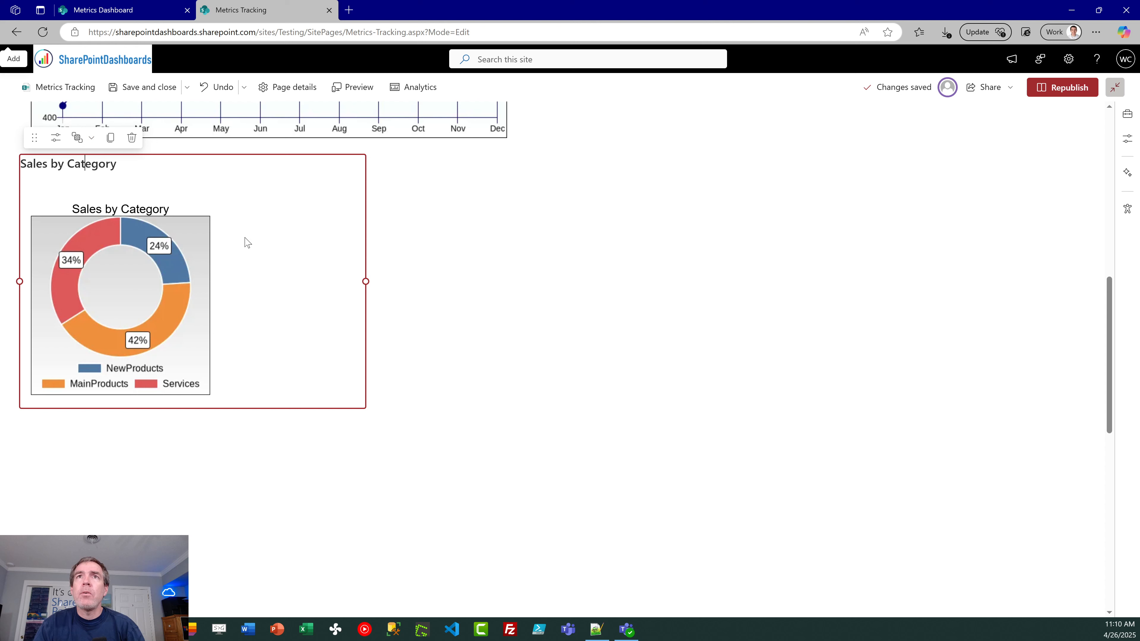
# Step: Clear the Sales by Category web part's title and narrow the web part to fit closely around the donut chart
pyautogui.press('BackSpace')
pyautogui.press('BackSpace')
pyautogui.press('BackSpace')
pyautogui.press('BackSpace')
pyautogui.press('BackSpace')
pyautogui.press('BackSpace')
pyautogui.press('BackSpace')
pyautogui.press('BackSpace')
pyautogui.press('BackSpace')
pyautogui.press('BackSpace')
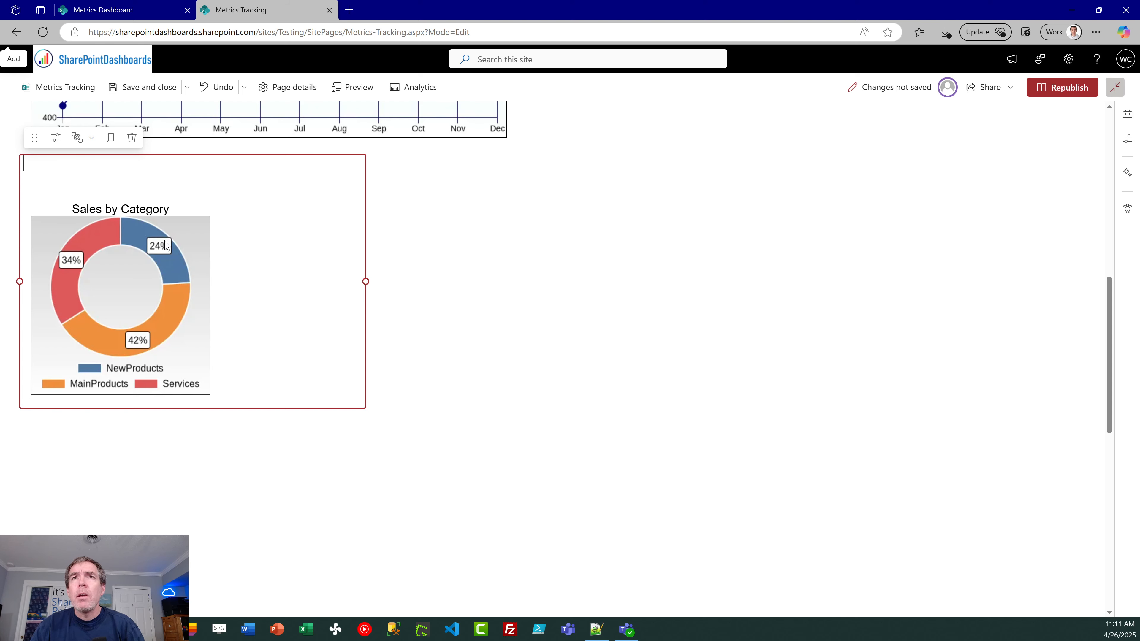
pyautogui.moveTo(366, 281); pyautogui.dragTo(229, 276)
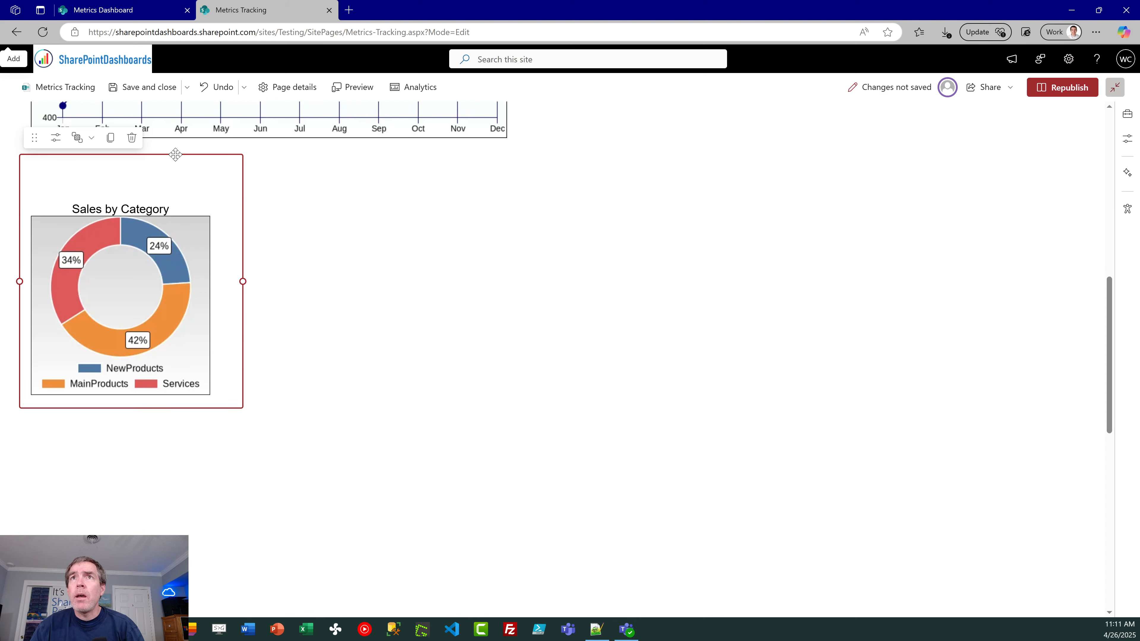
# Step: Move the Sales by Category chart up beside the KPI boxes, to the right of the sales heading and line chart
pyautogui.moveTo(175, 154); pyautogui.dragTo(695, 183)
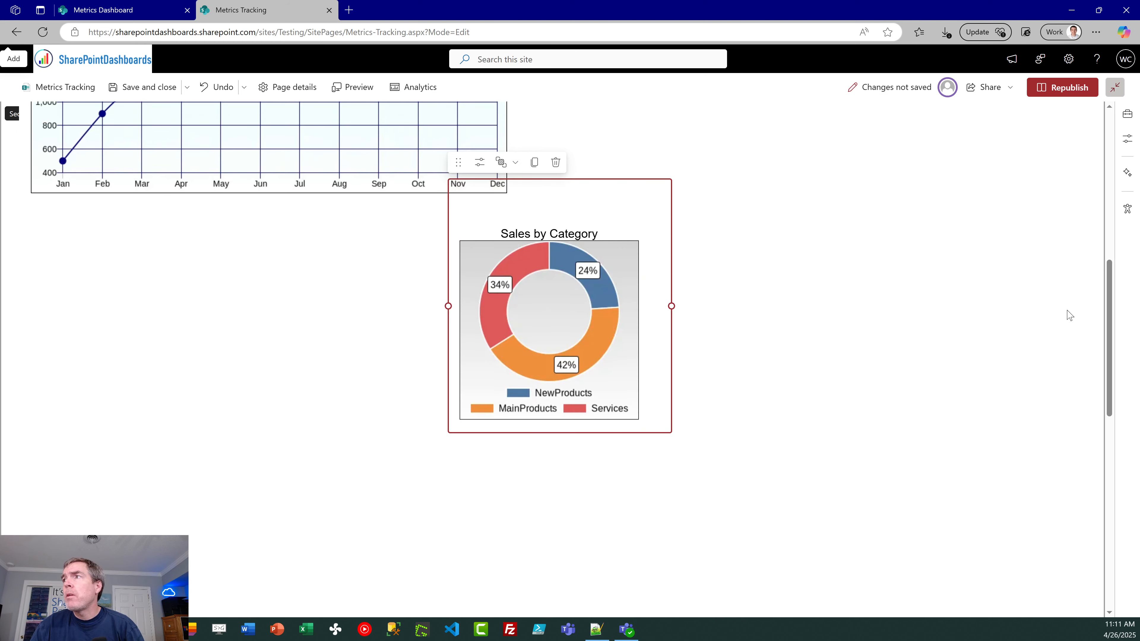
pyautogui.scroll(6, 1113, 346)
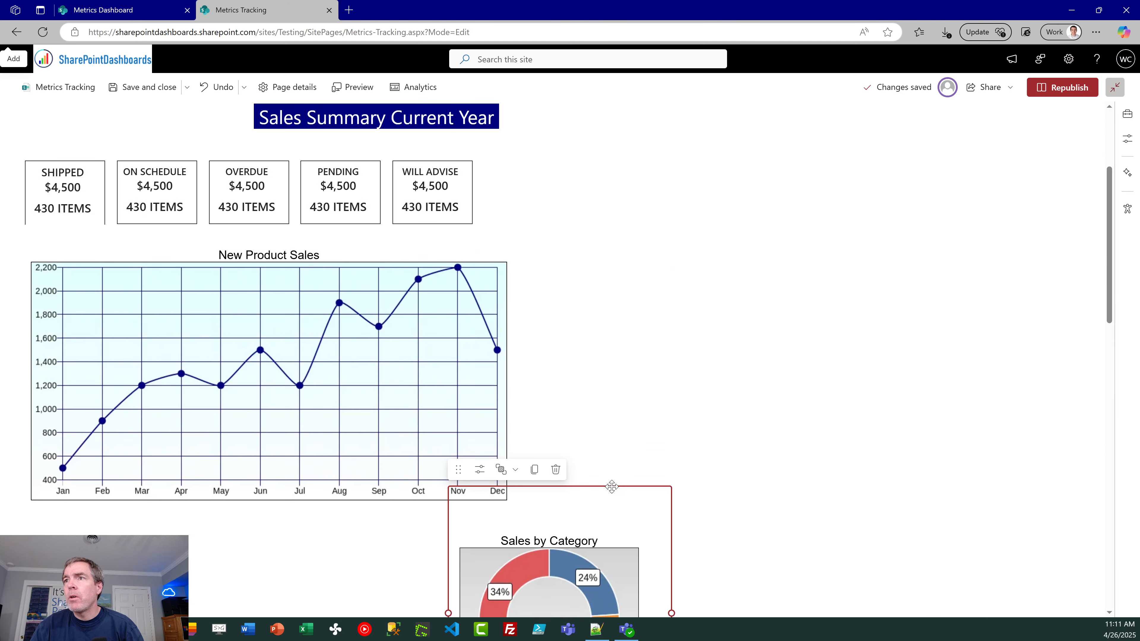
pyautogui.moveTo(612, 487); pyautogui.dragTo(696, 300)
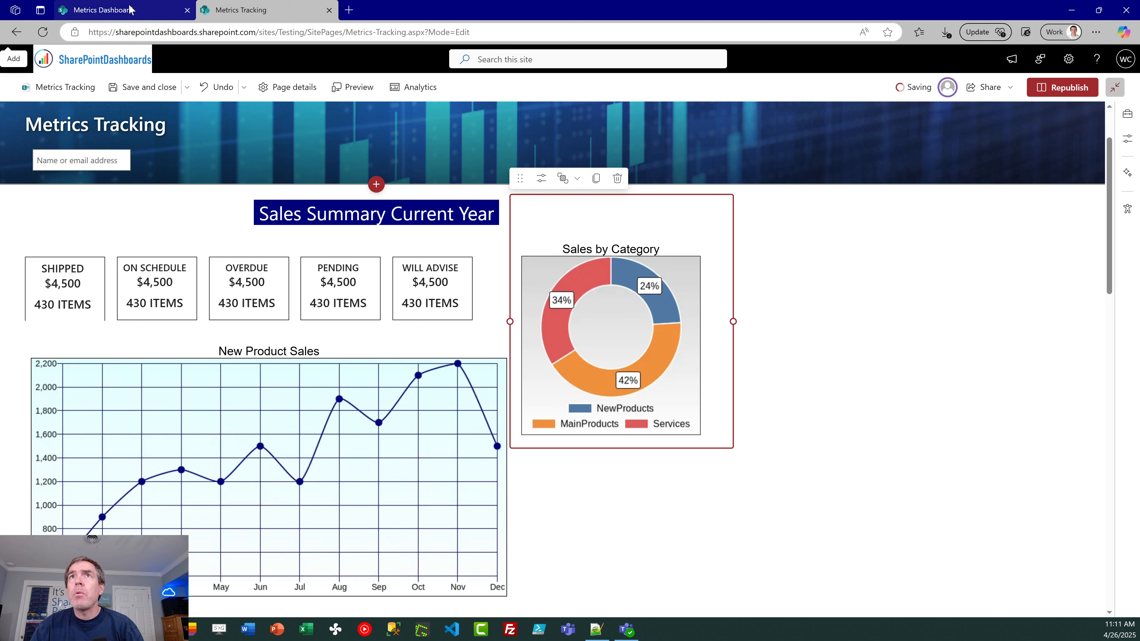
# Step: Compare the layout with the Metrics Dashboard page and add a List web part showing the Stock list to Metrics Tracking
pyautogui.click(103, 10)
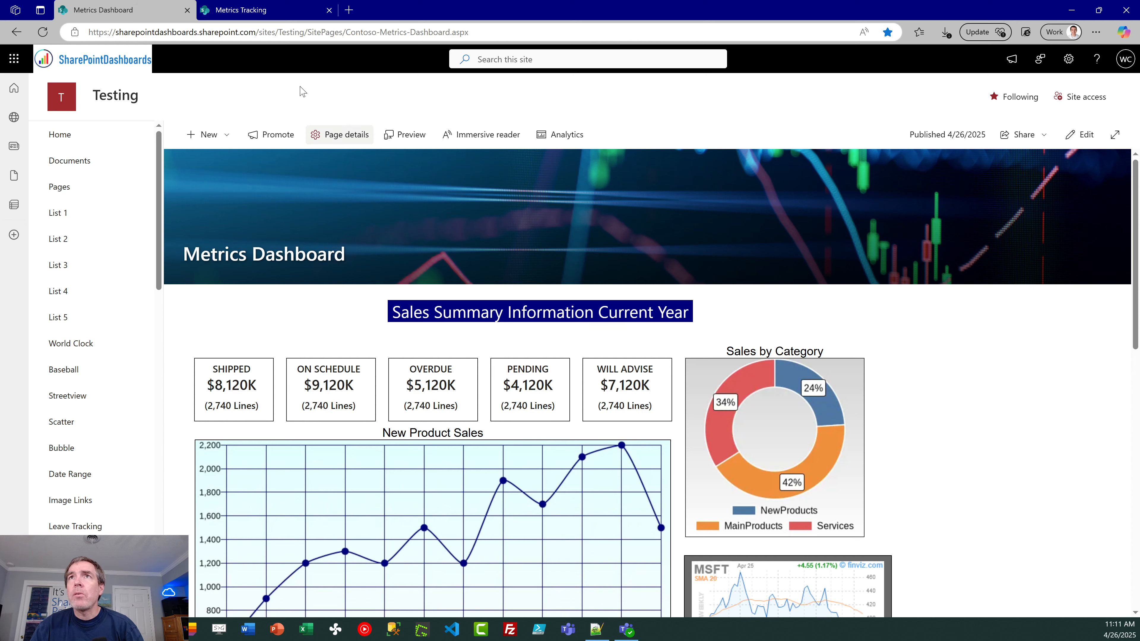
pyautogui.click(285, 11)
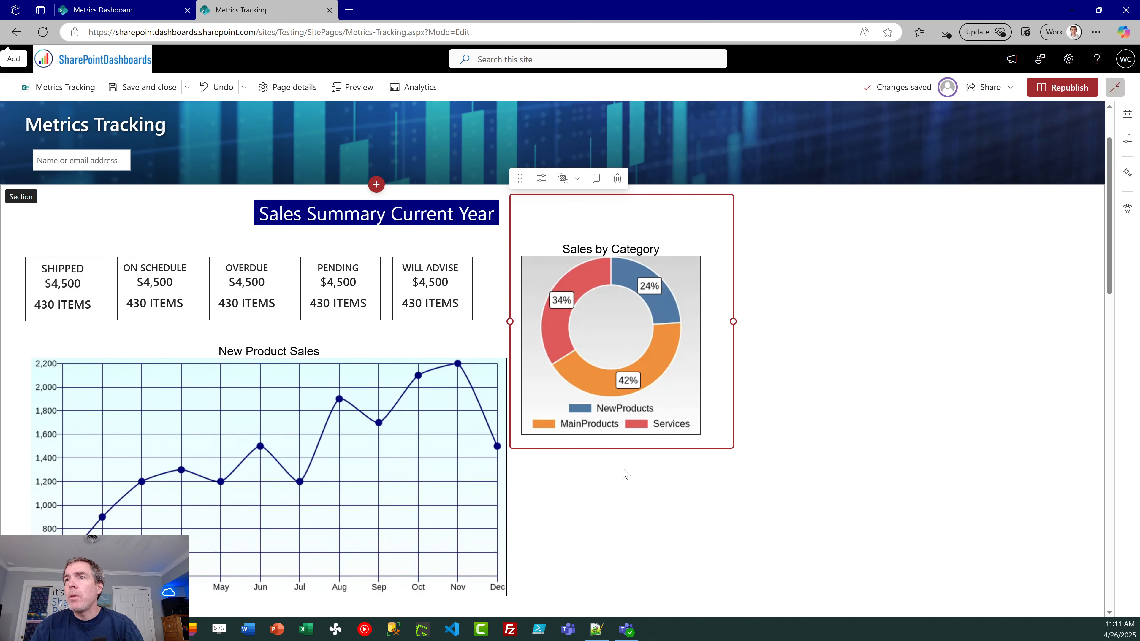
pyautogui.click(601, 509)
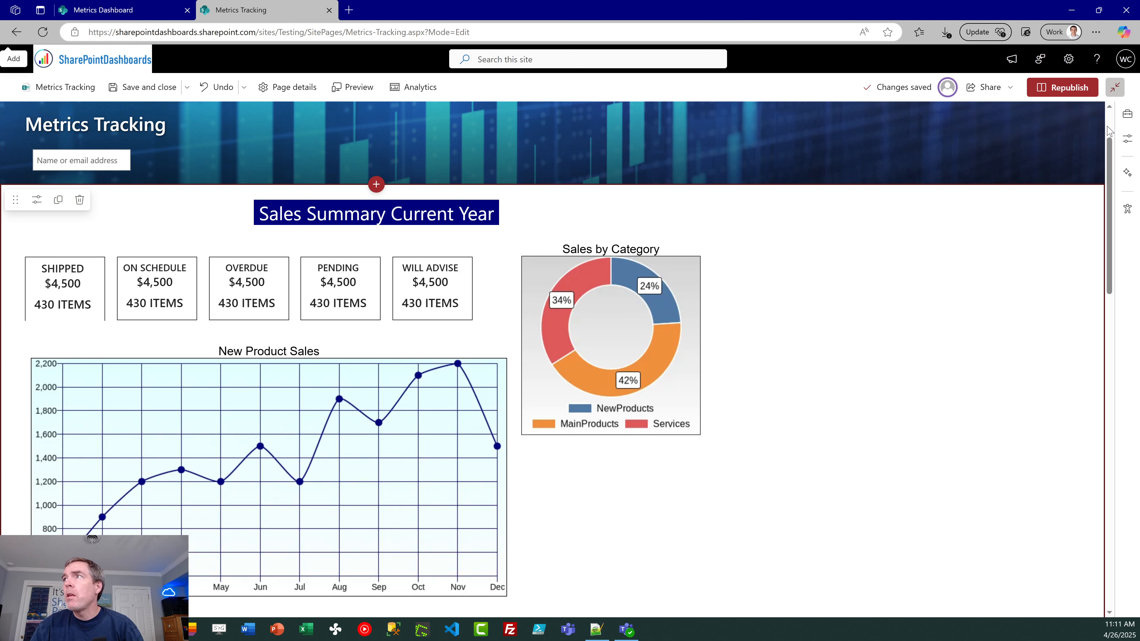
pyautogui.click(1129, 118)
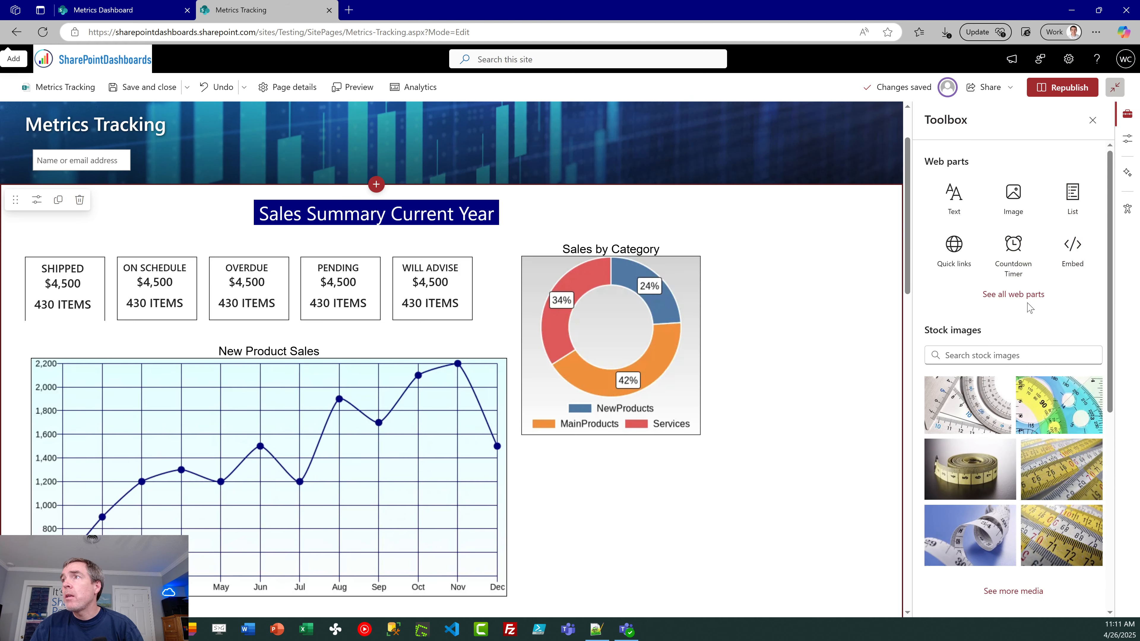
pyautogui.click(1073, 198)
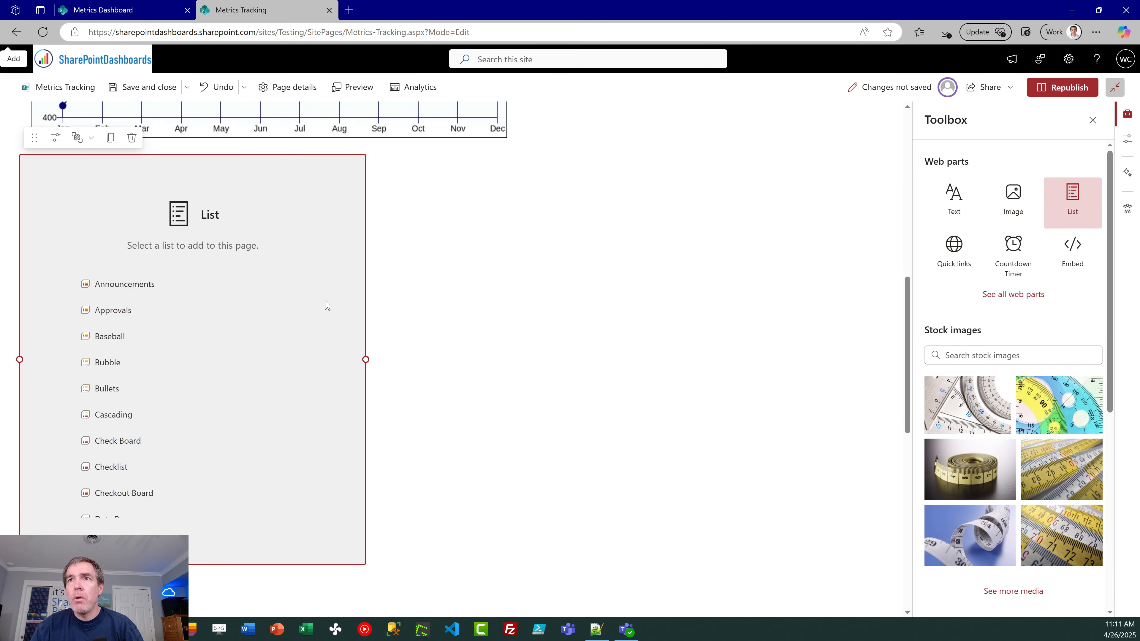
pyautogui.moveTo(309, 305); pyautogui.dragTo(313, 448)
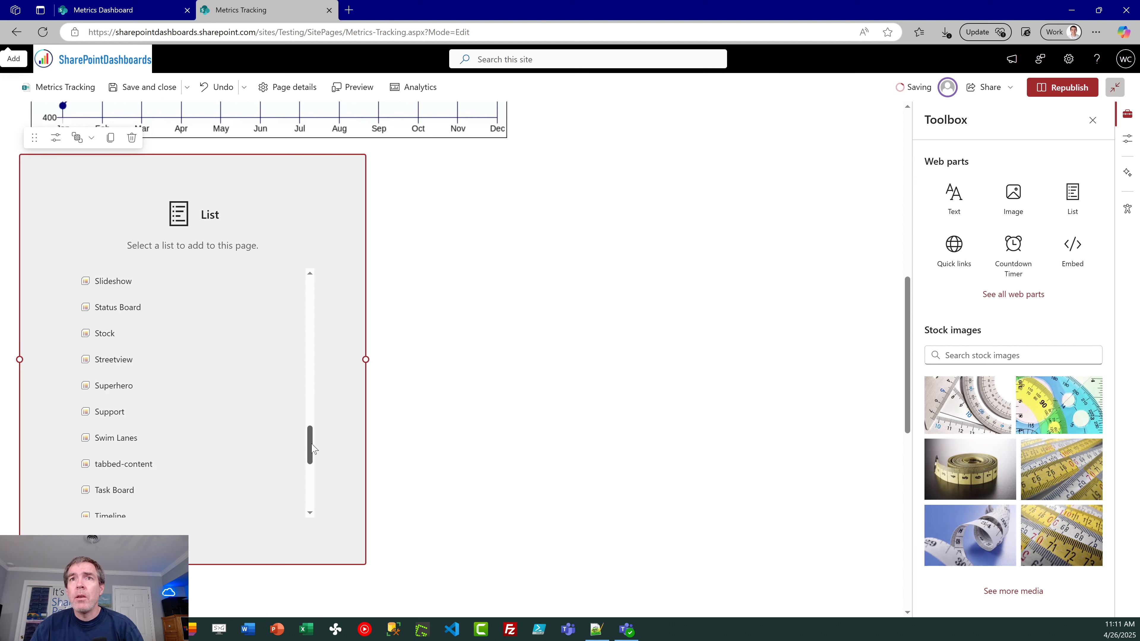
pyautogui.click(106, 333)
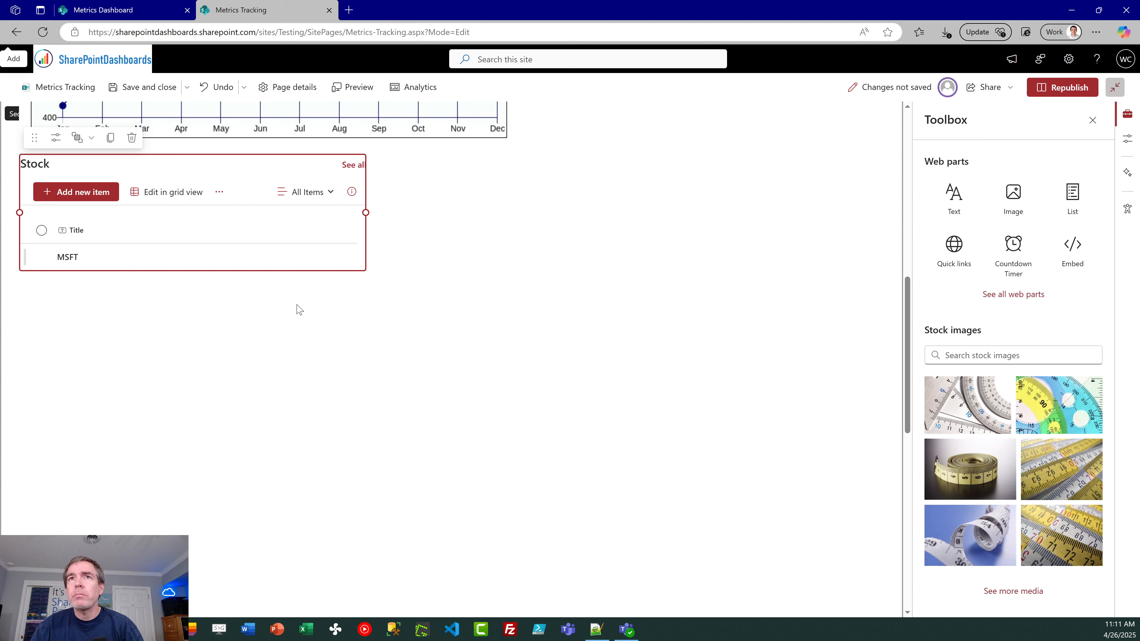
# Step: Configure the Stock web part to use the Gallery view with the command bar and "See all" button hidden
pyautogui.click(55, 137)
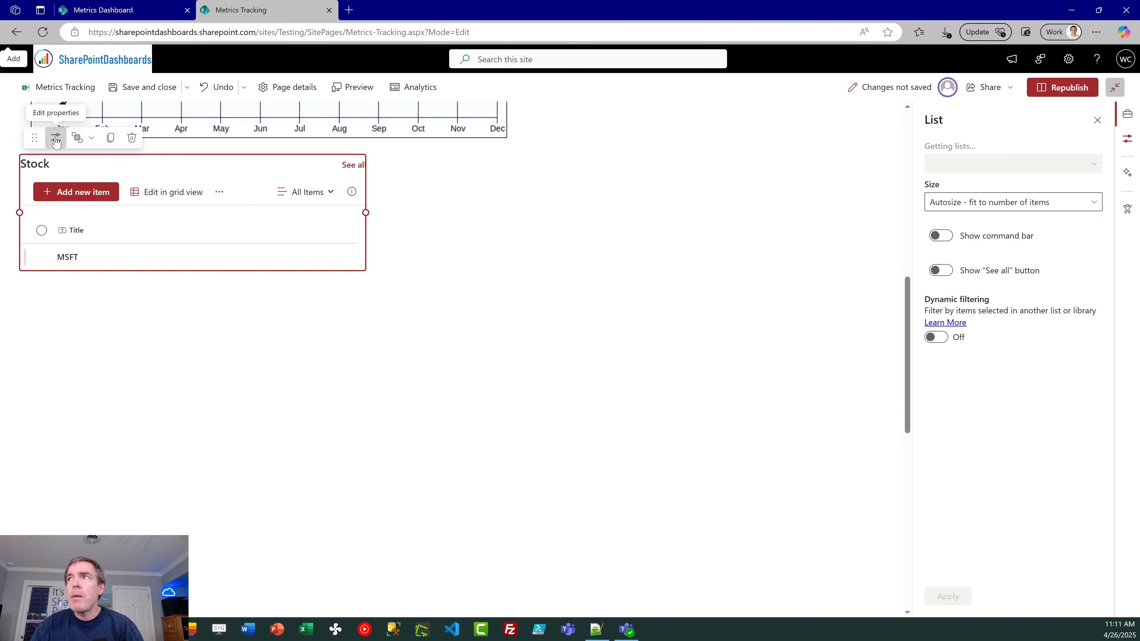
pyautogui.click(992, 204)
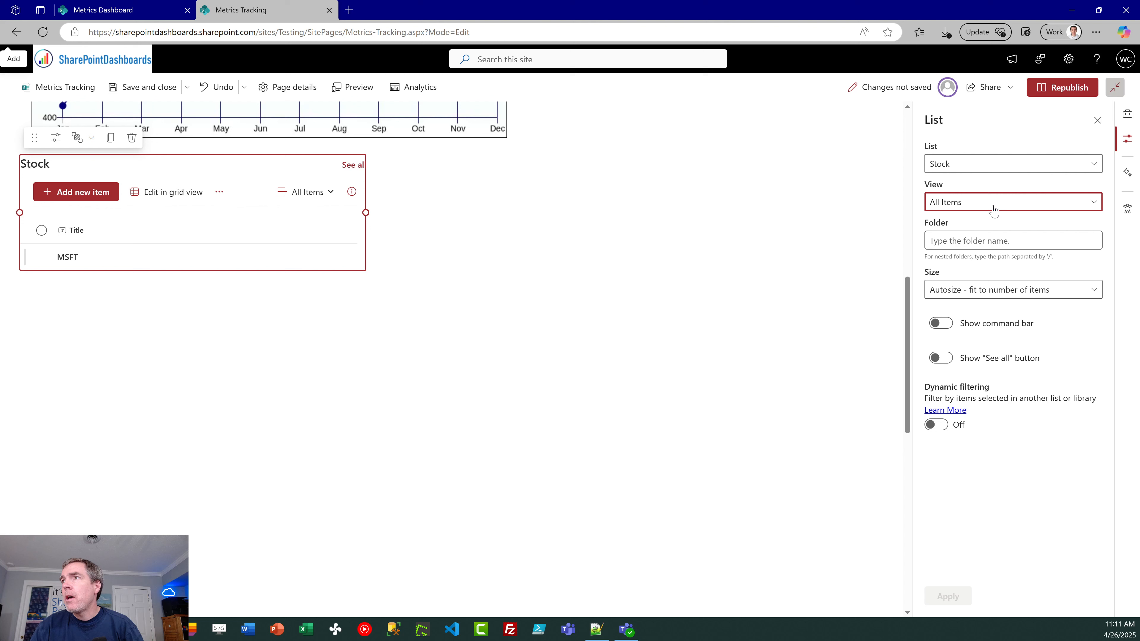
pyautogui.click(990, 242)
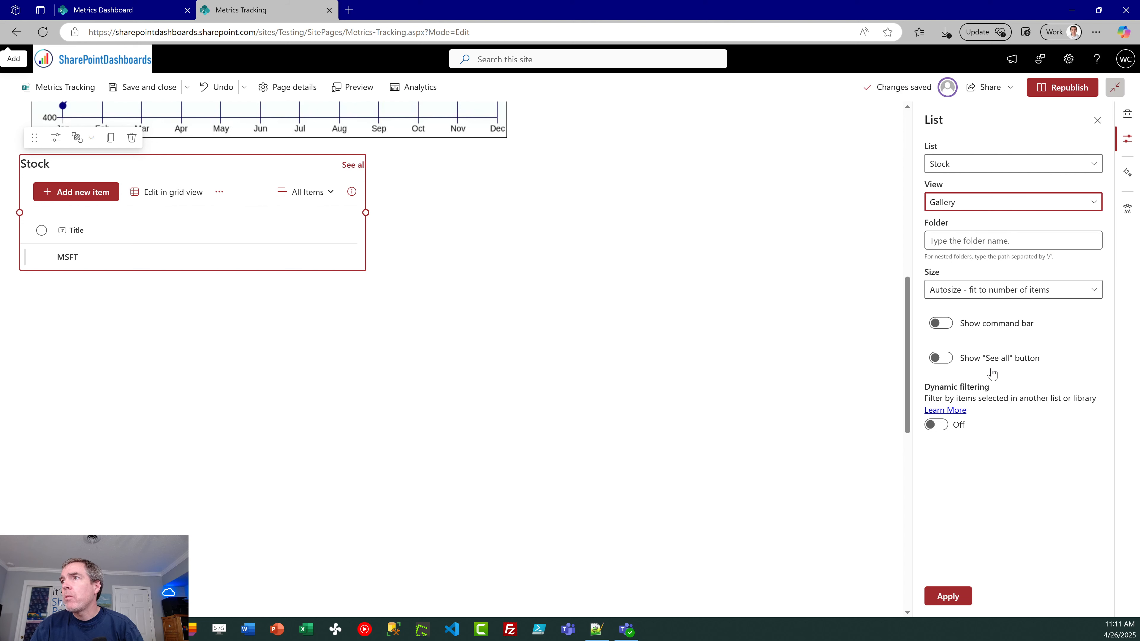
pyautogui.click(941, 323)
pyautogui.click(941, 358)
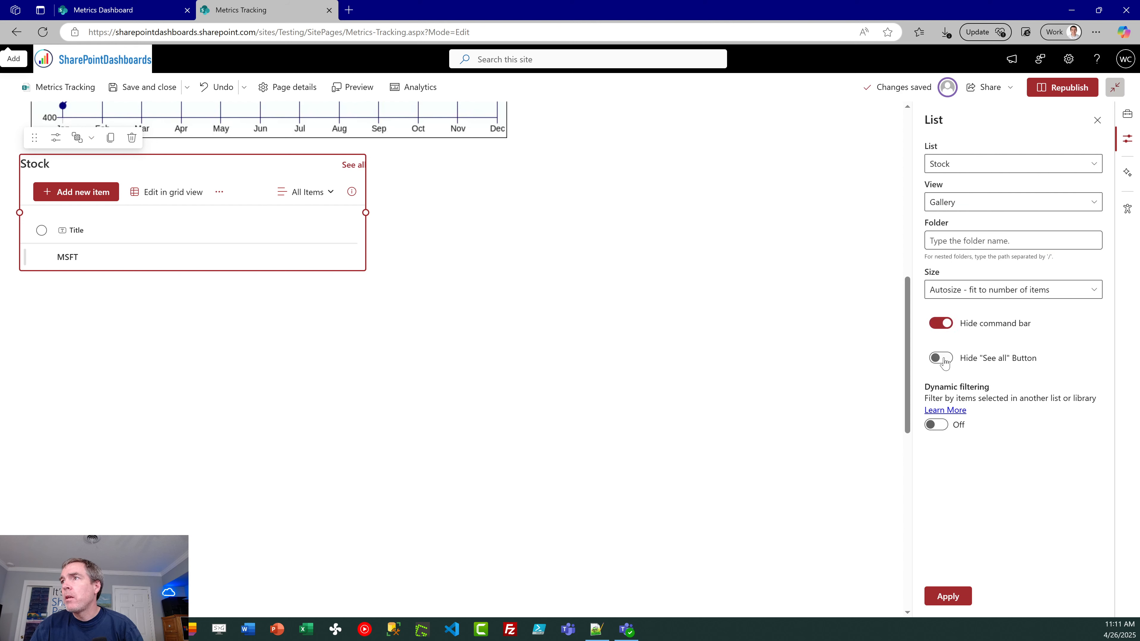
pyautogui.click(948, 597)
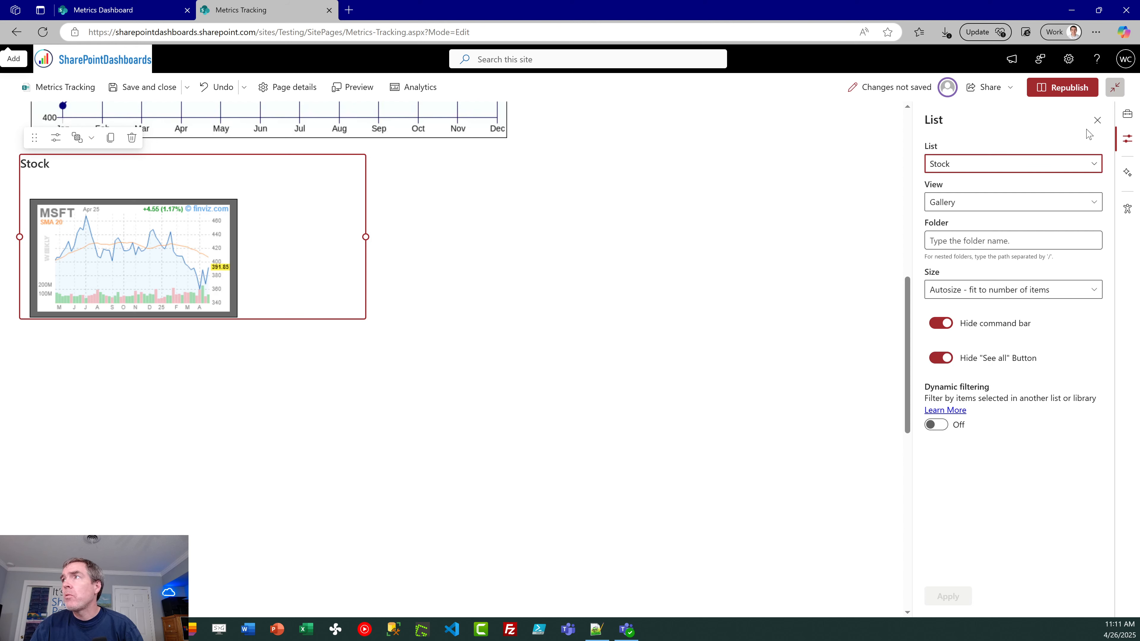
pyautogui.click(1098, 120)
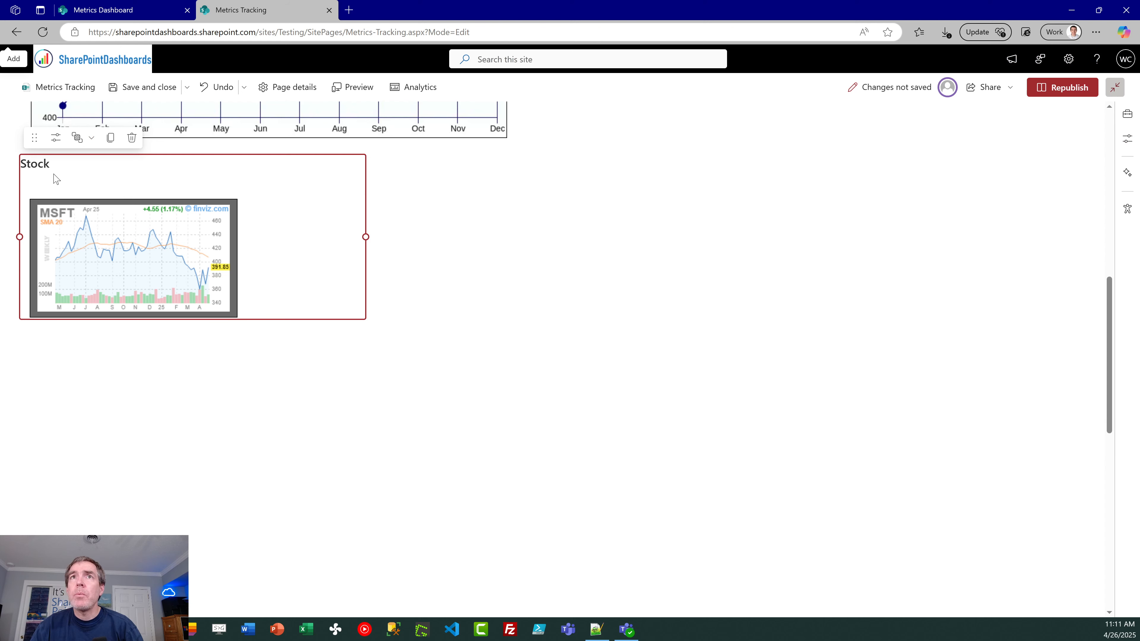
# Step: Clear the Stock web part's title and narrow the web part to fit closely around the MSFT stock chart
pyautogui.press('BackSpace')
pyautogui.press('BackSpace')
pyautogui.press('BackSpace')
pyautogui.press('BackSpace')
pyautogui.press('BackSpace')
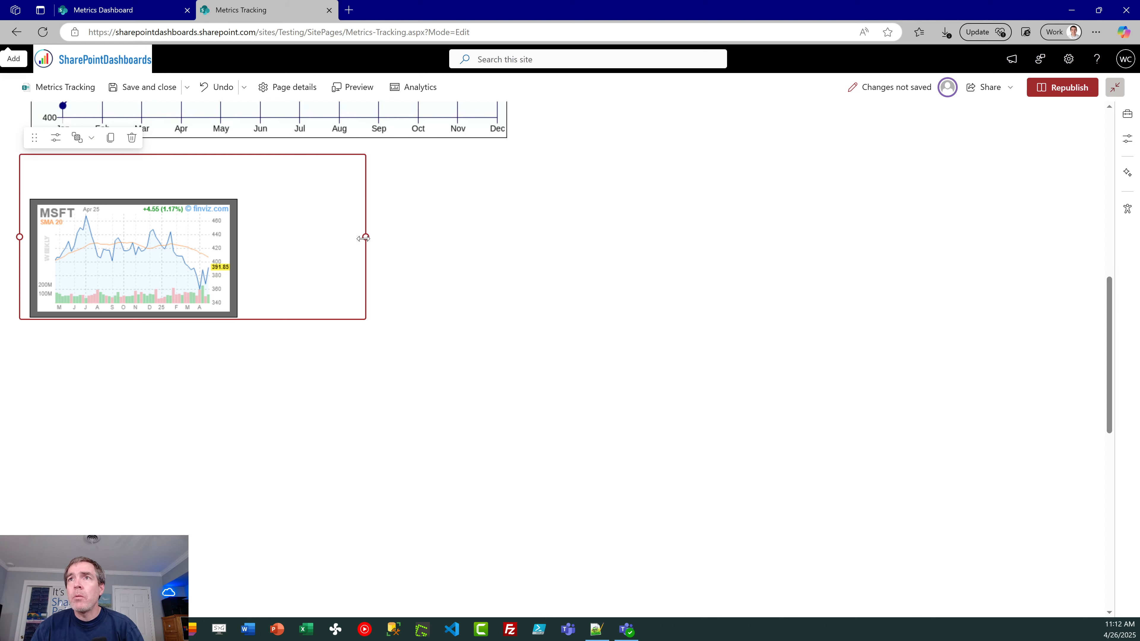
pyautogui.moveTo(364, 237); pyautogui.dragTo(254, 246)
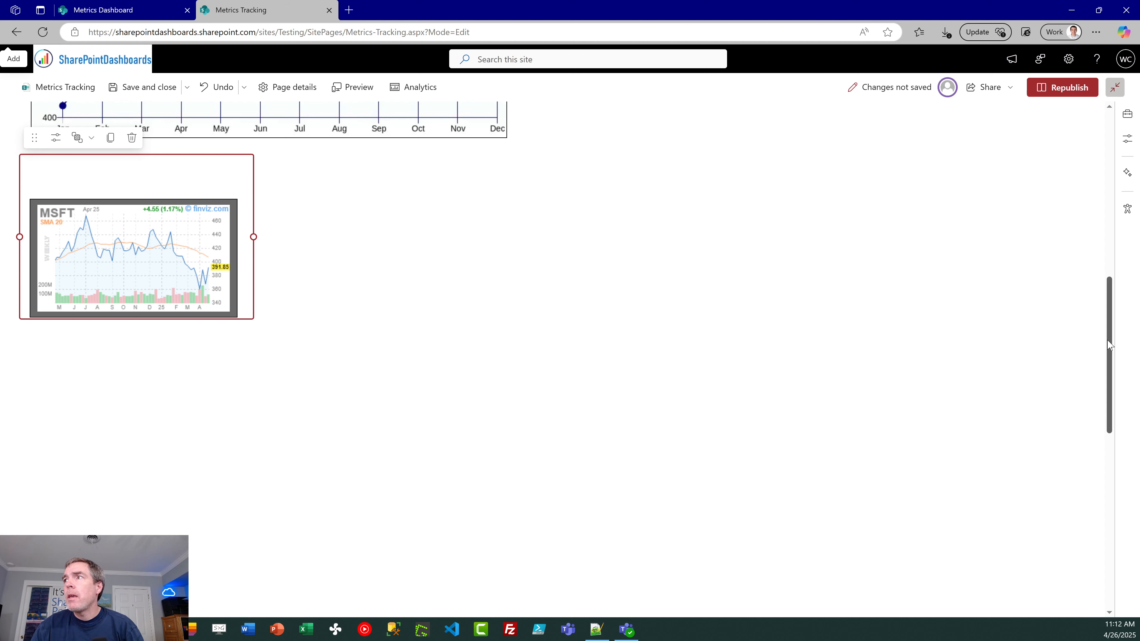
# Step: Move the Stock web part below the Sales by Category donut chart, beside the line chart, and send it to back
pyautogui.scroll(5, 1110, 343)
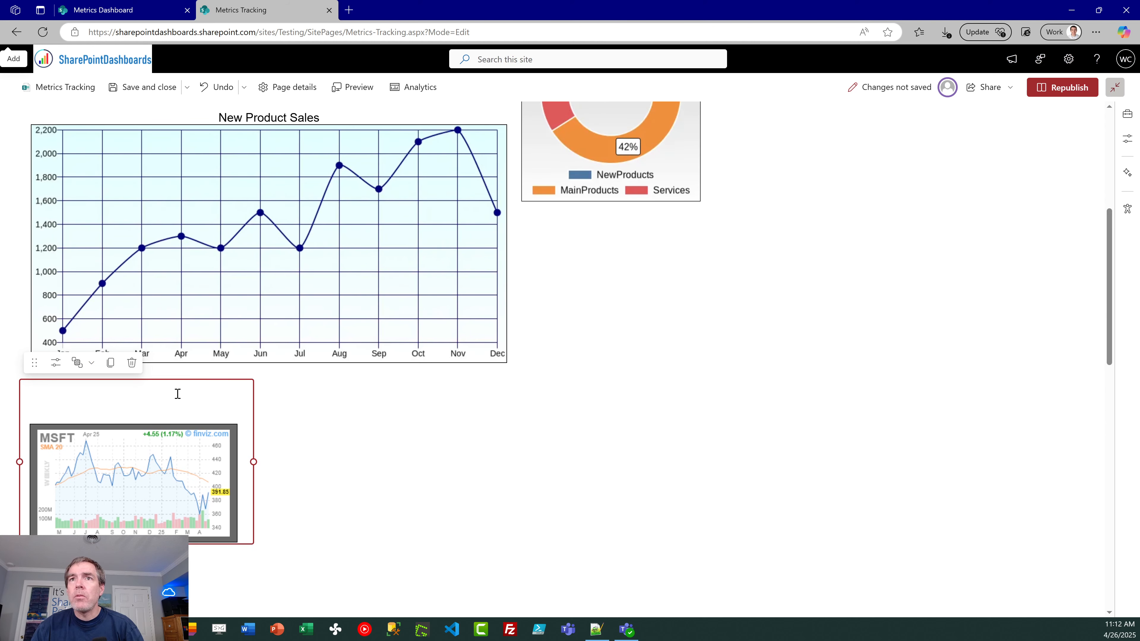
pyautogui.moveTo(168, 381); pyautogui.dragTo(654, 199)
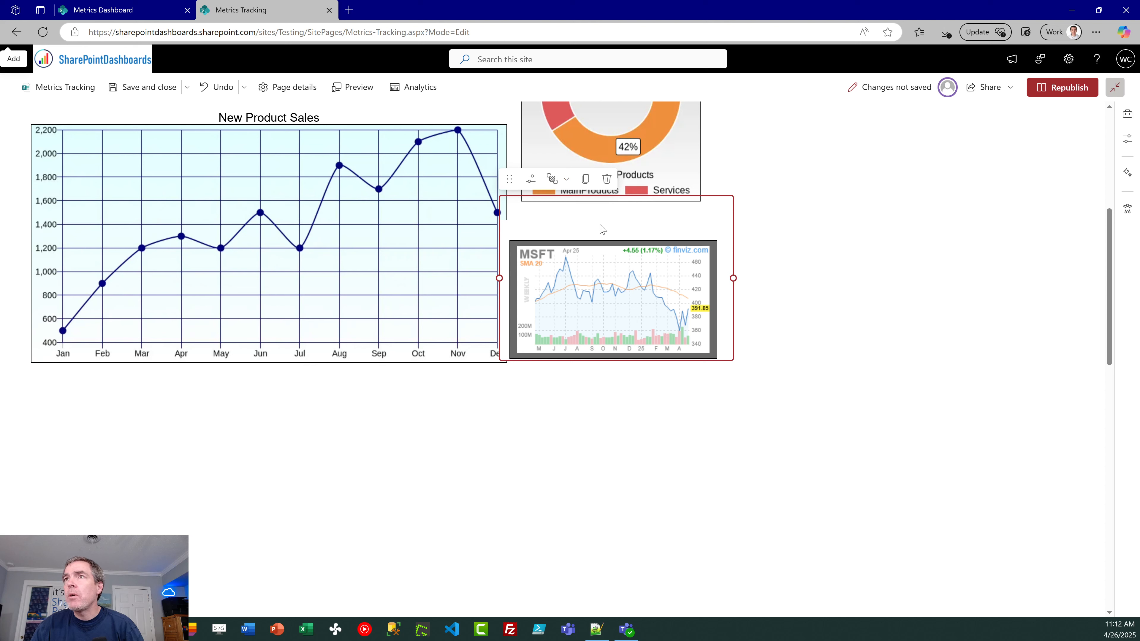
pyautogui.click(557, 185)
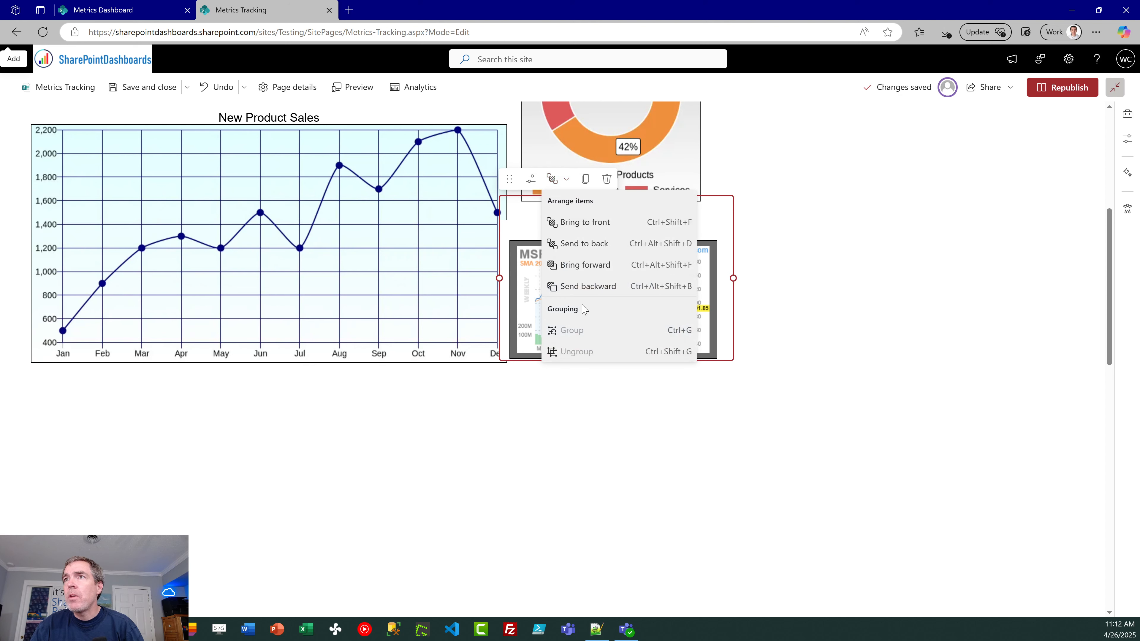
pyautogui.click(578, 244)
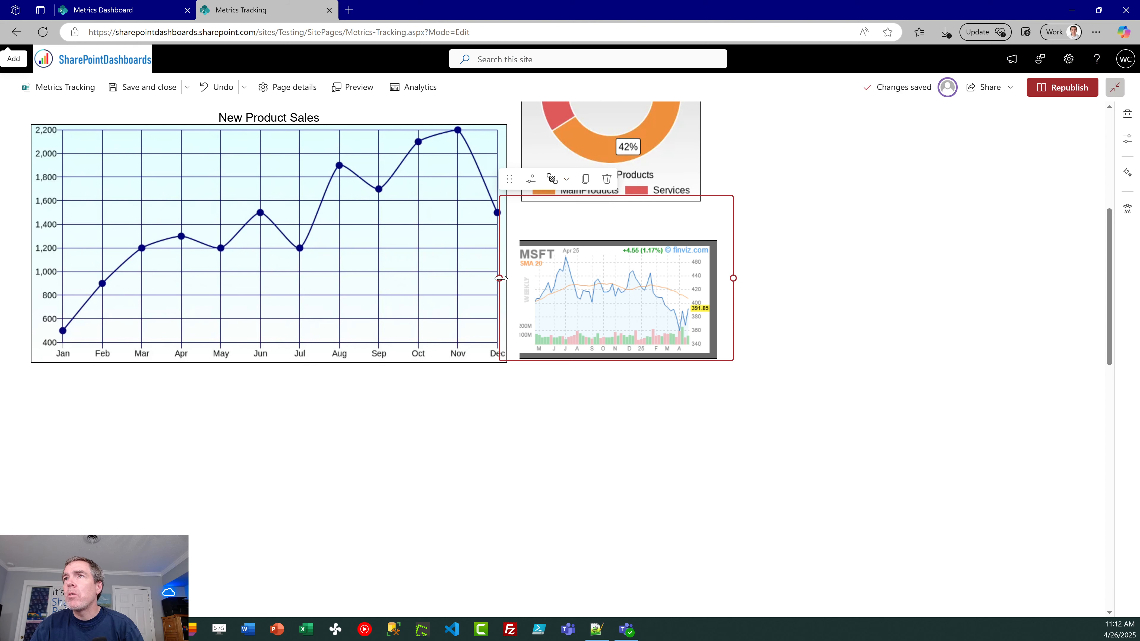
# Step: Pull in the Stock web part's left edge to align the chart with the donut chart, and raise it slightly closer to the donut chart
pyautogui.moveTo(499, 278); pyautogui.dragTo(516, 279)
pyautogui.click(539, 430)
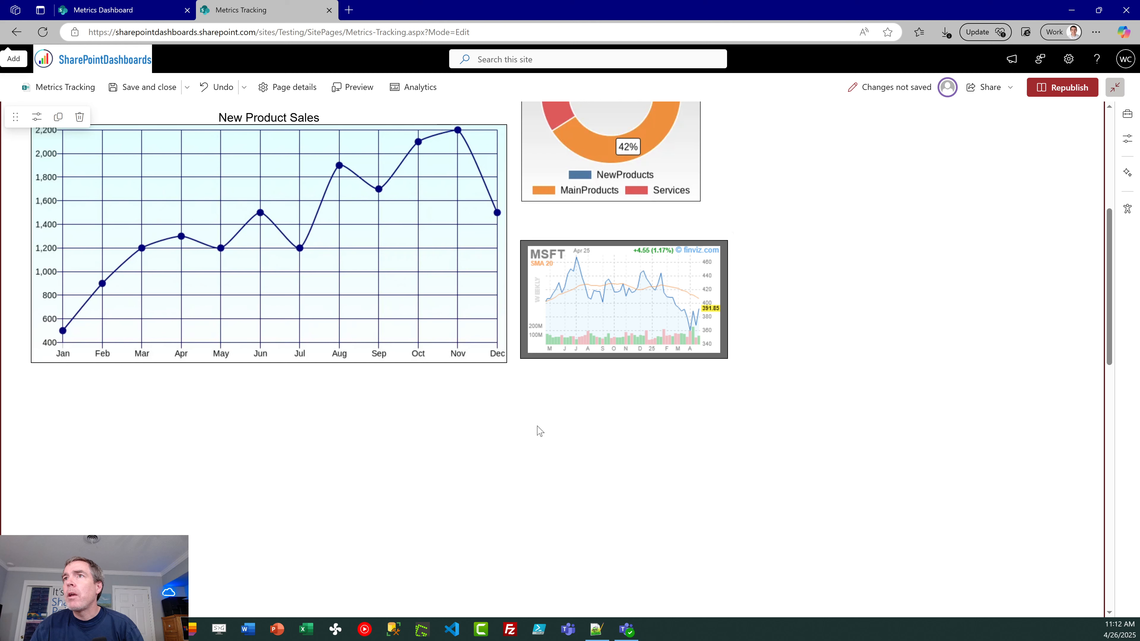
pyautogui.click(588, 227)
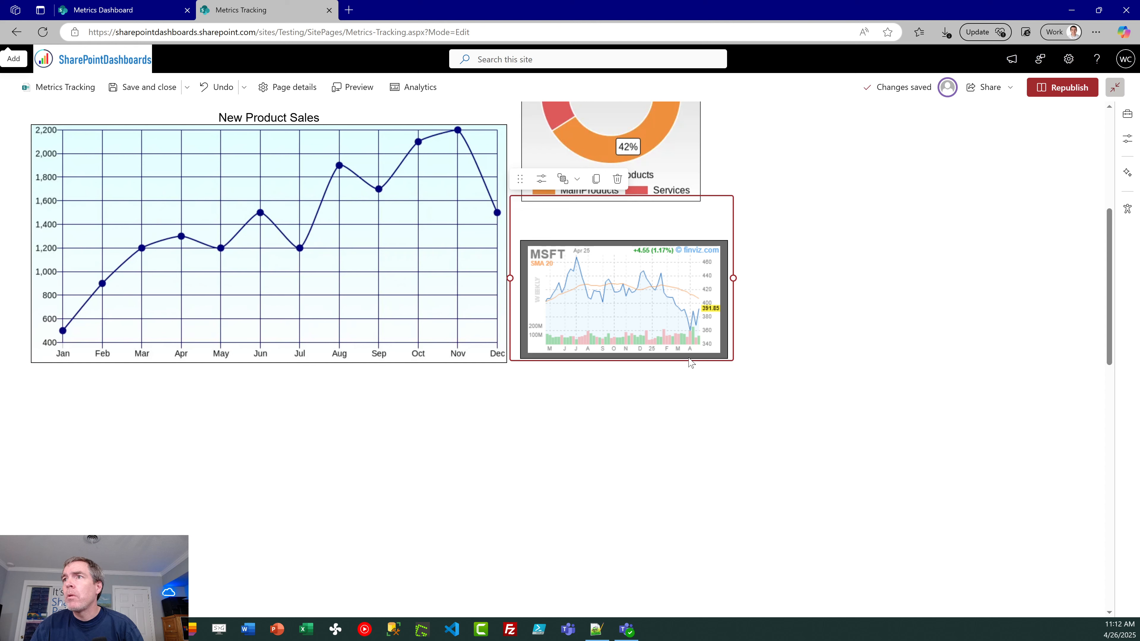
pyautogui.moveTo(688, 358); pyautogui.dragTo(691, 340)
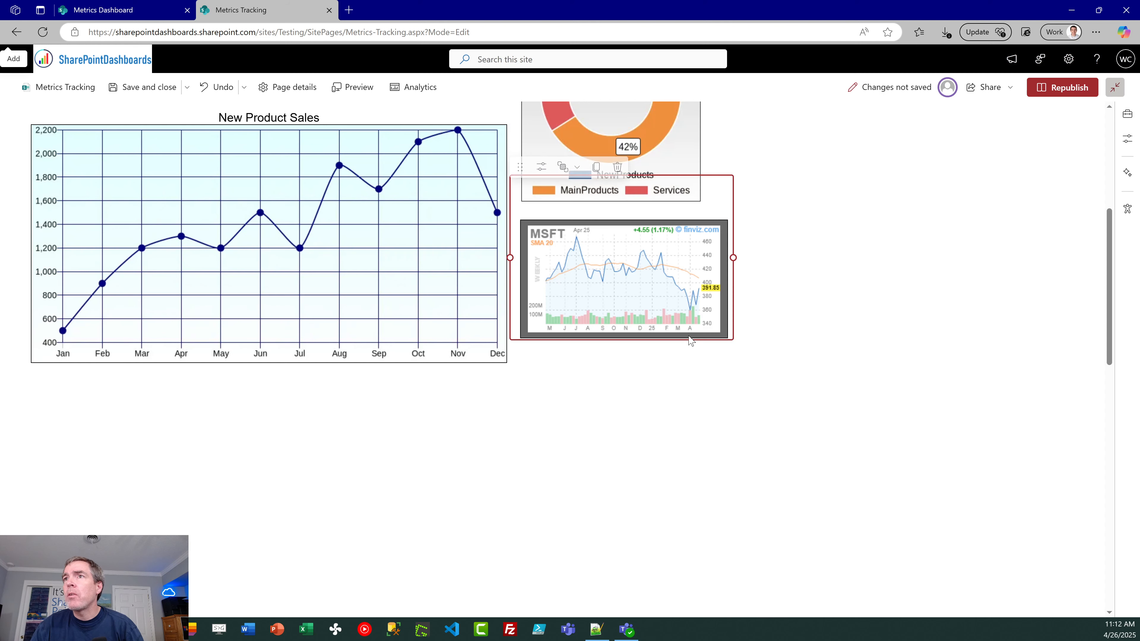
pyautogui.click(673, 381)
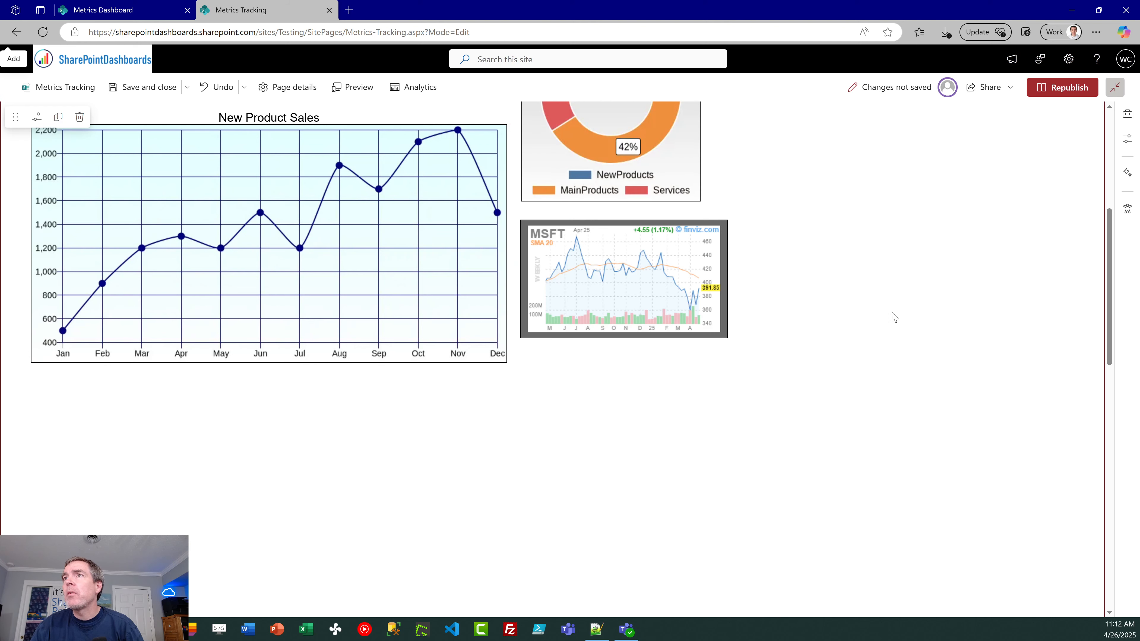
# Step: Republish the Metrics Tracking page and review the published layout from the banner down to the charts
pyautogui.click(1068, 87)
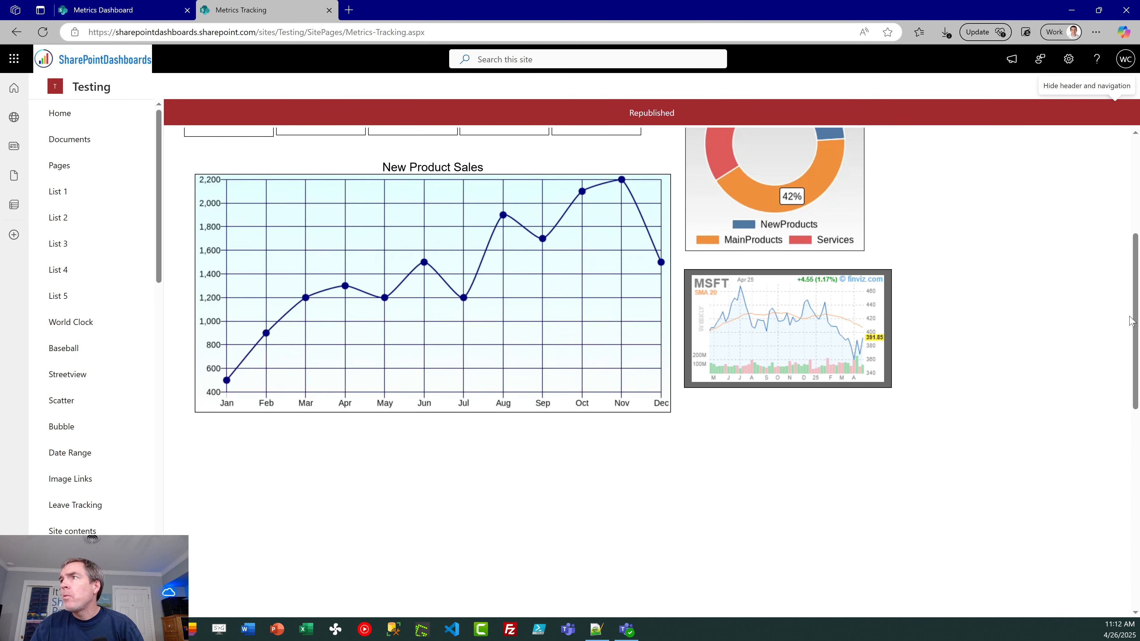
pyautogui.moveTo(1135, 321); pyautogui.dragTo(1137, 222)
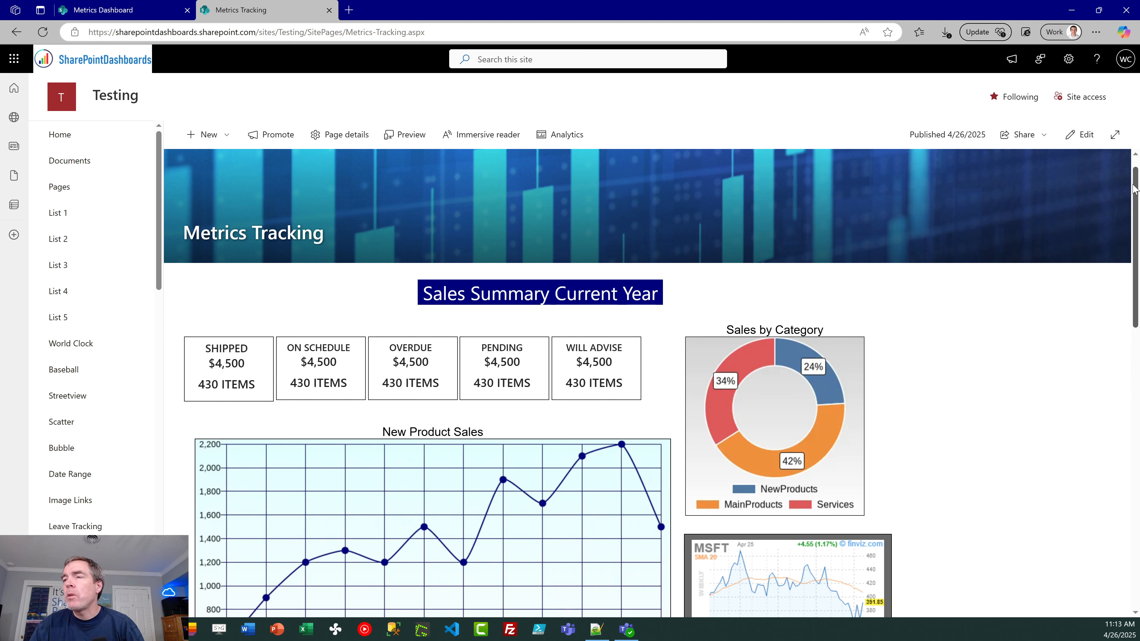
pyautogui.moveTo(1132, 185); pyautogui.dragTo(1135, 213)
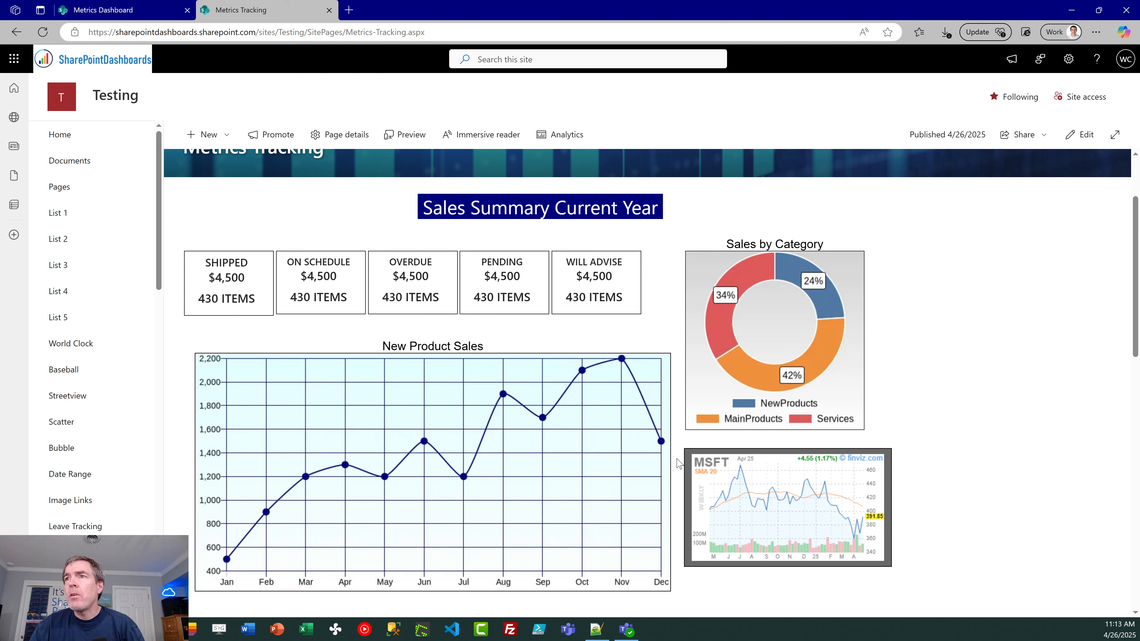
# Step: Open sharepointdashboards.com in a new browser tab, browse its templates gallery to the Charting section, and return to the Metrics Tracking page
pyautogui.click(348, 10)
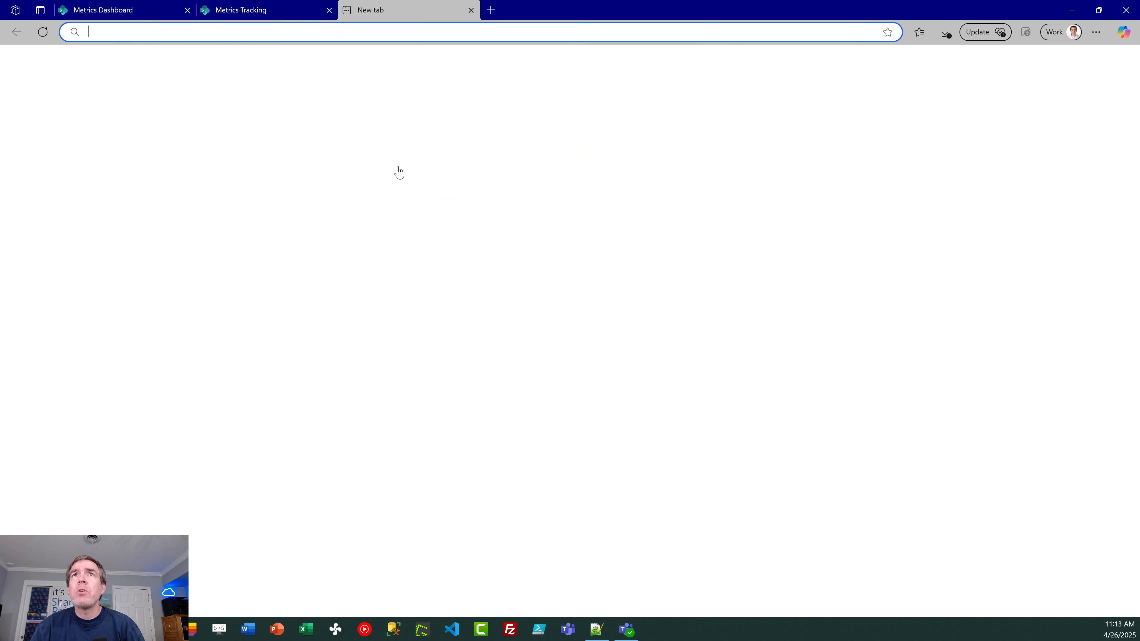
pyautogui.write('sharepointdashboards.com')
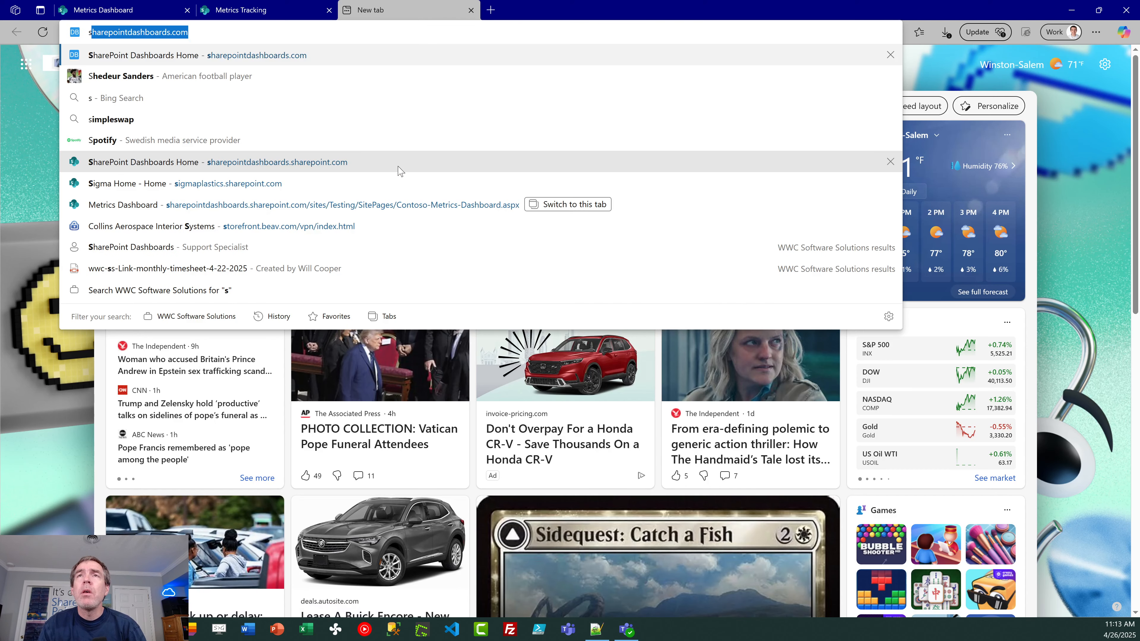
pyautogui.press('Return')
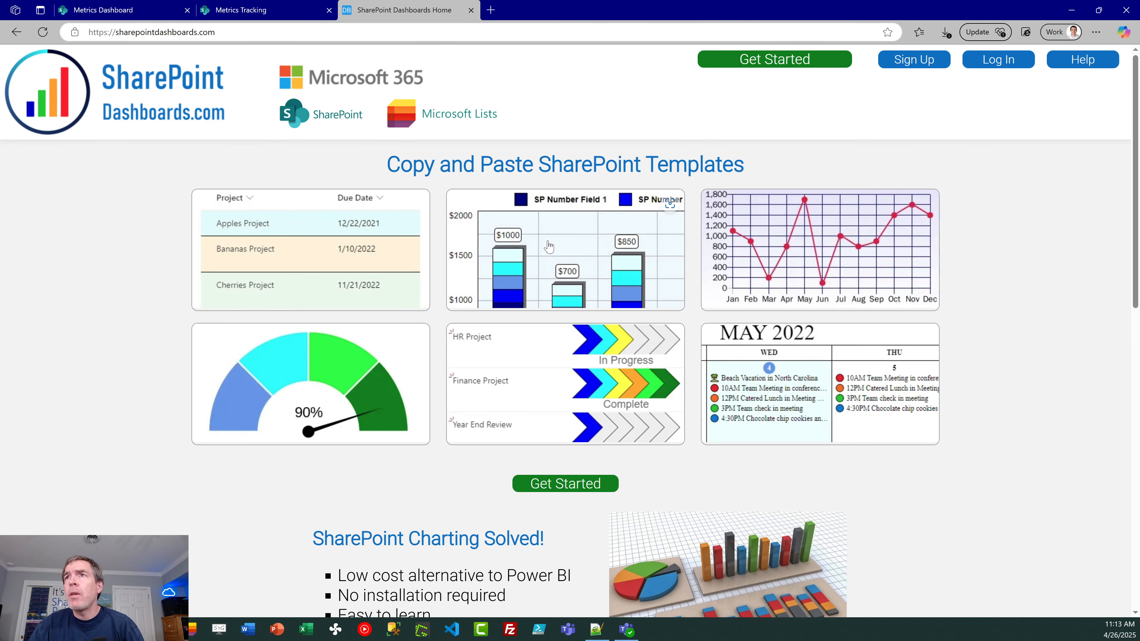
pyautogui.click(754, 63)
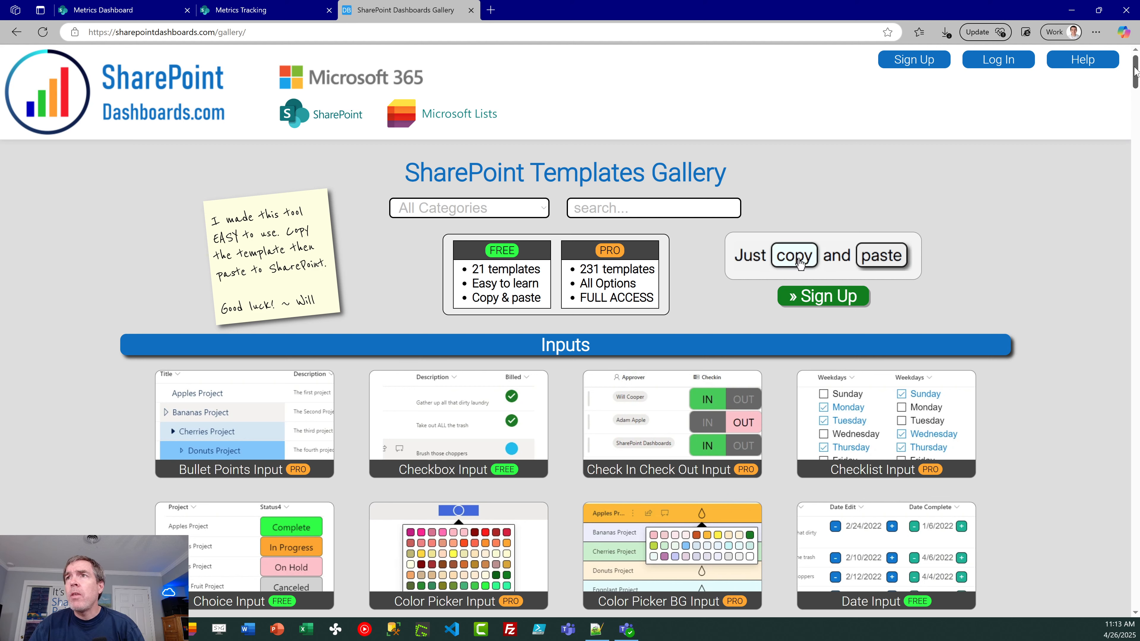
pyautogui.scroll(-2, 878, 255)
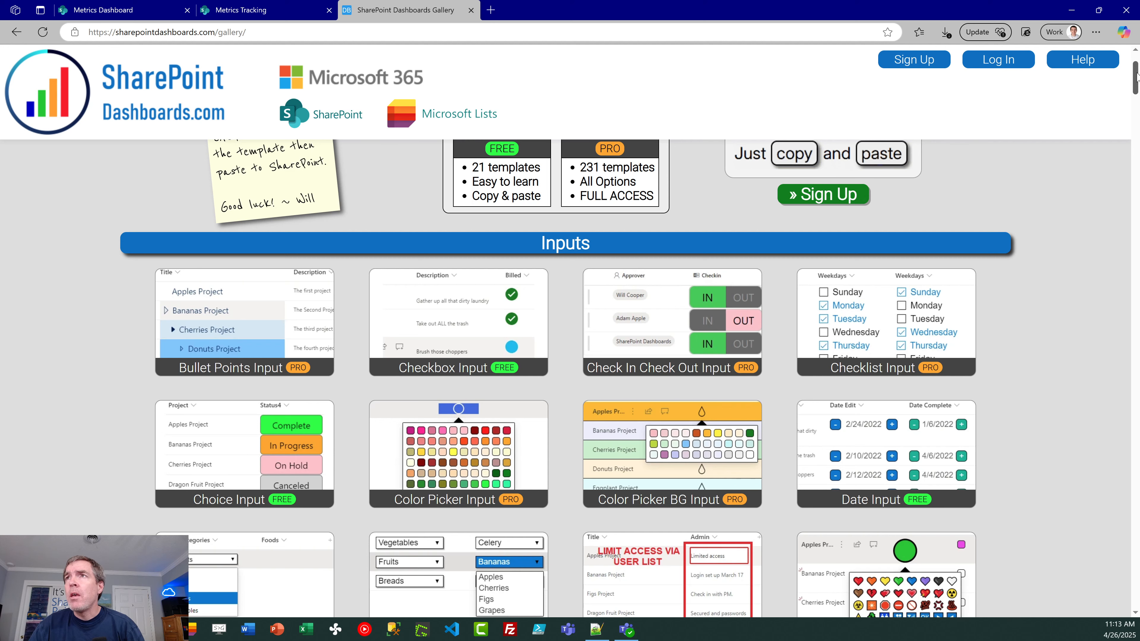
pyautogui.moveTo(1137, 76); pyautogui.dragTo(1134, 209)
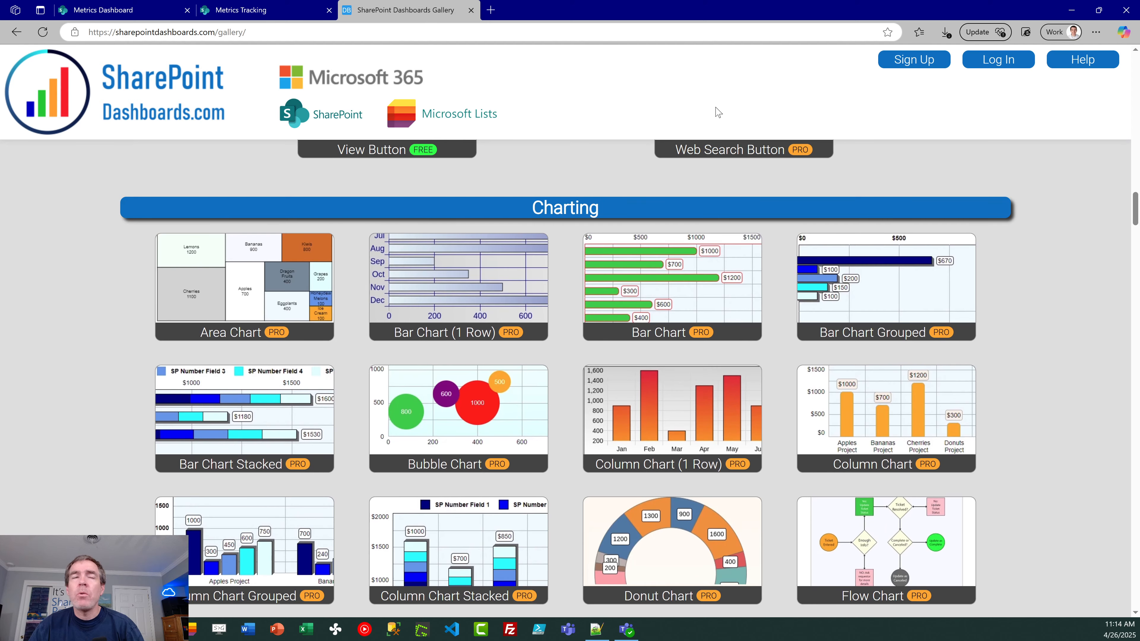
pyautogui.click(274, 11)
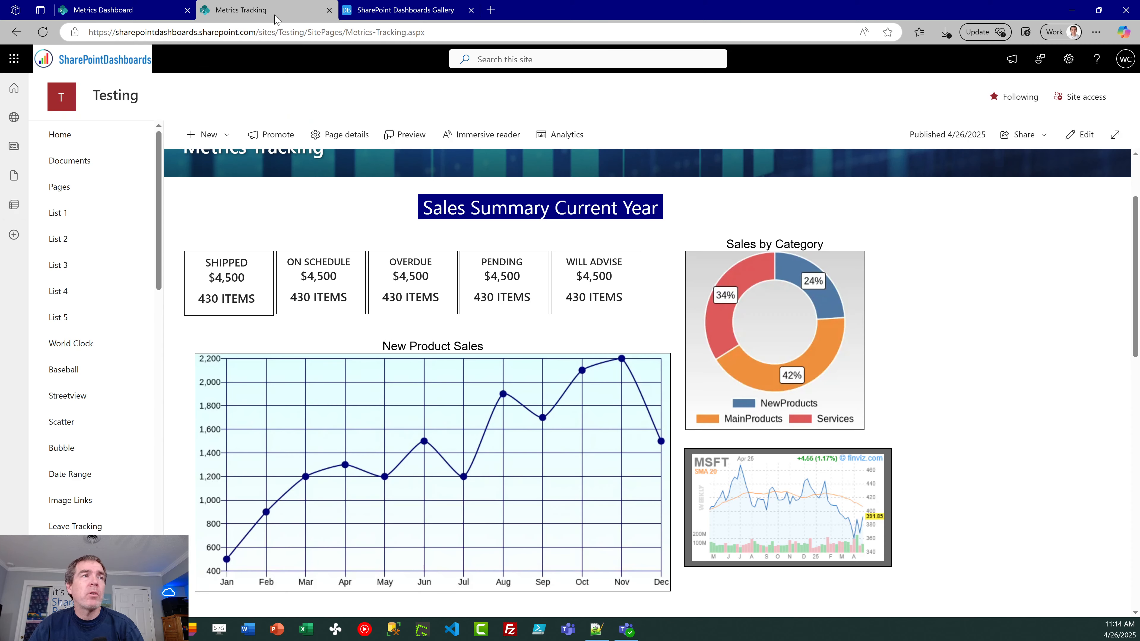